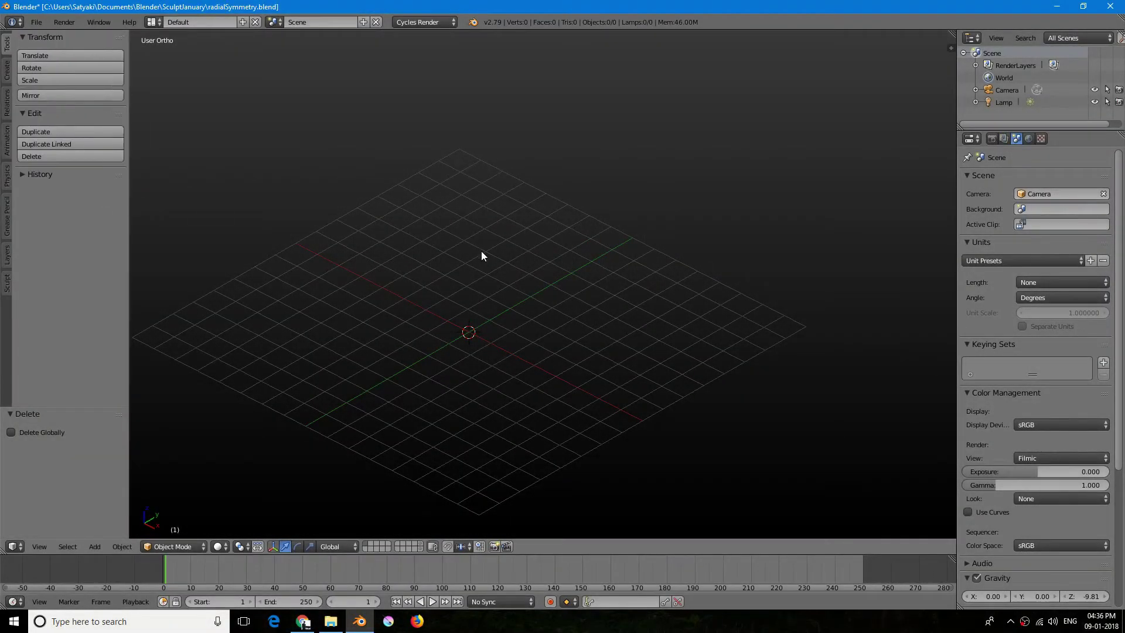
Step: Add a cube to the empty scene and scale it uniformly by 8
key(shift+a)
mouse_move(481, 253)
click(543, 261)
scroll(543, 261, down, 2)
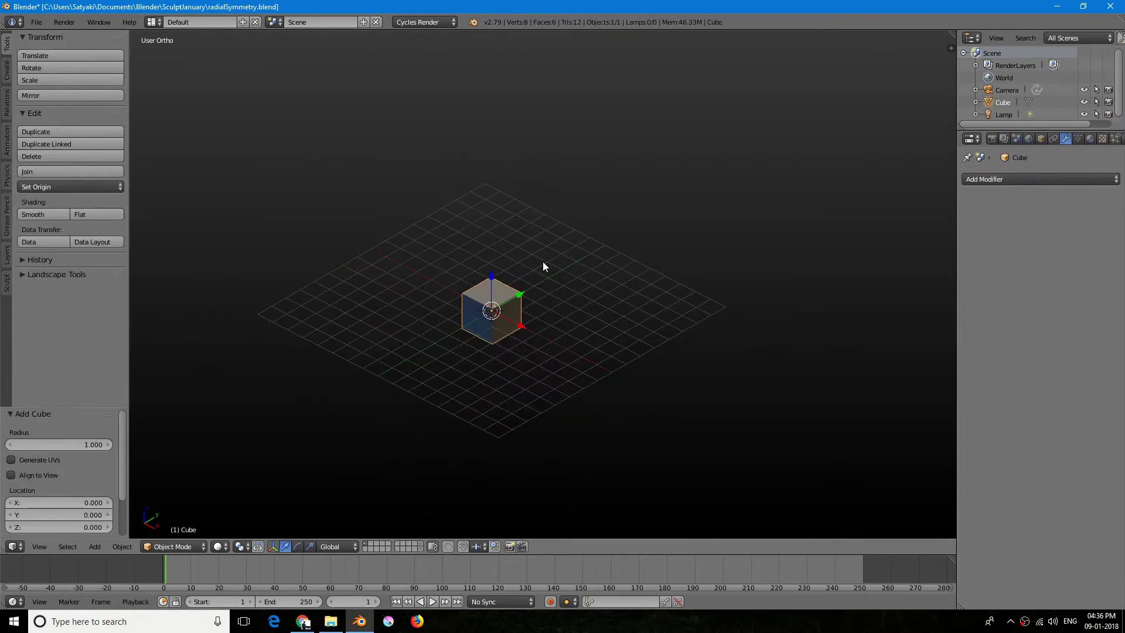
key(s)
key(8)
key(Return)
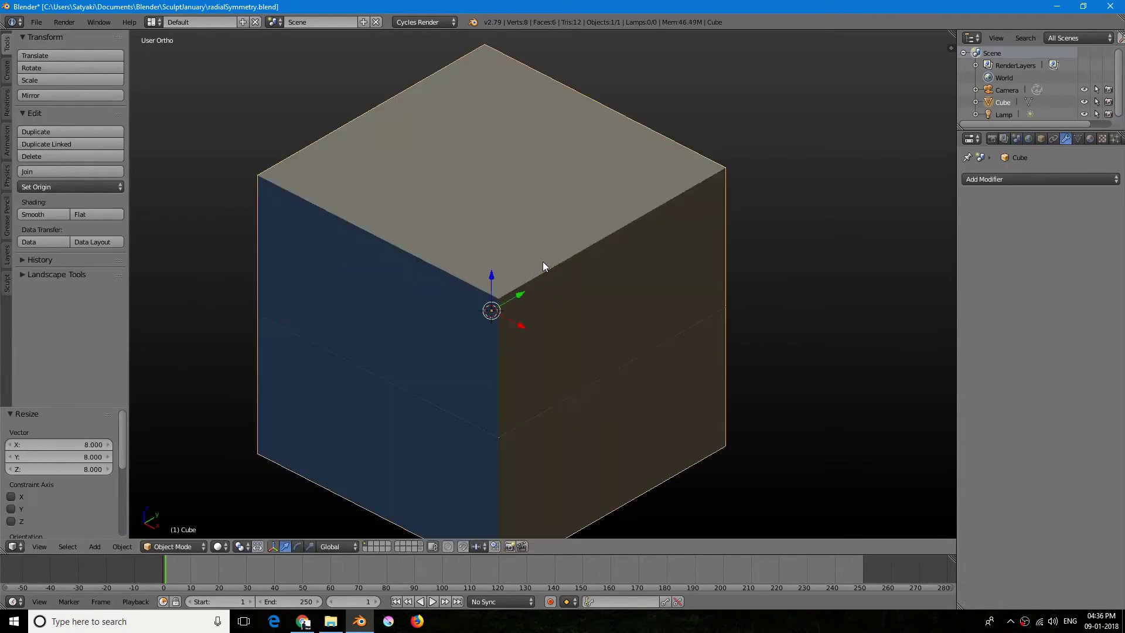
Step: Give the cube a Subdivision Surface modifier at level 2
middle_drag(536, 269, 537, 317)
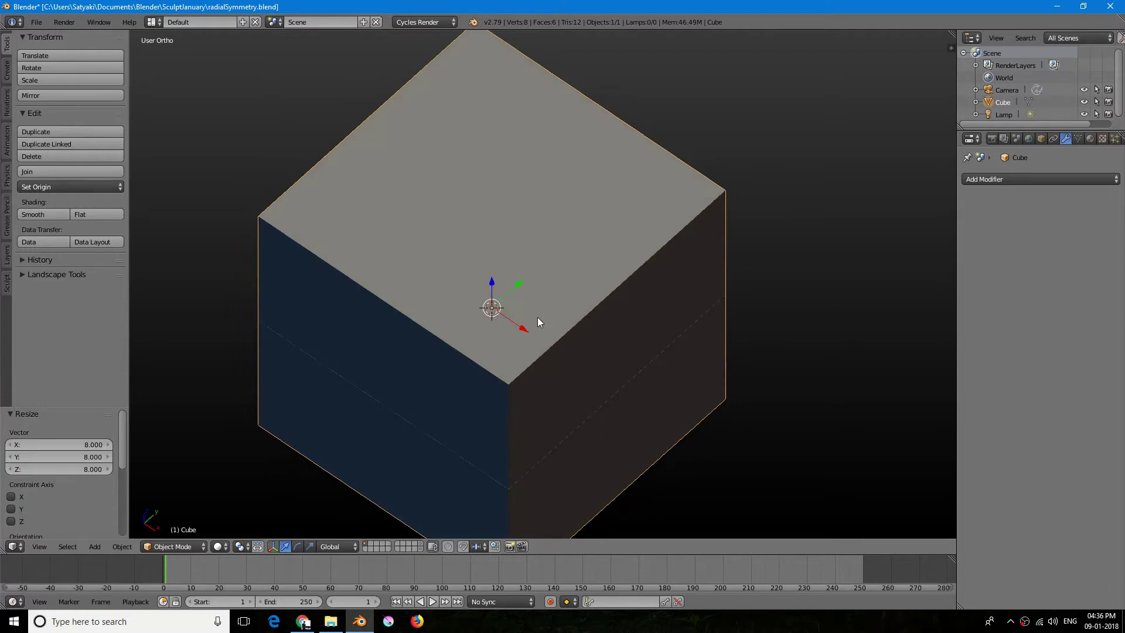
scroll(502, 377, up, 2)
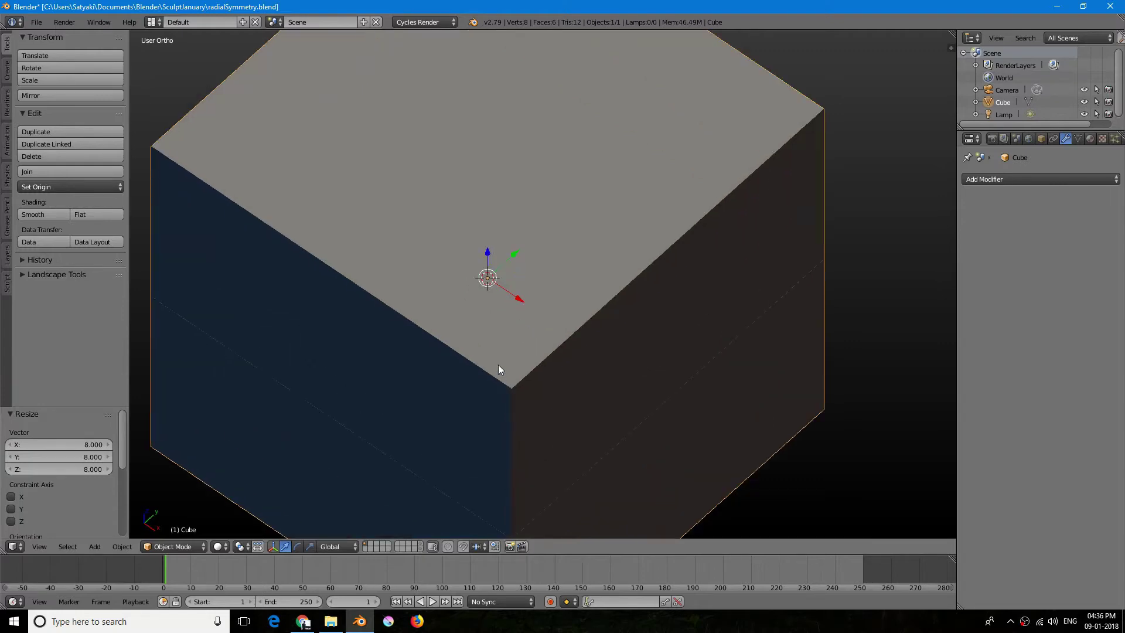
middle_drag(499, 366, 496, 310)
scroll(503, 351, down, 2)
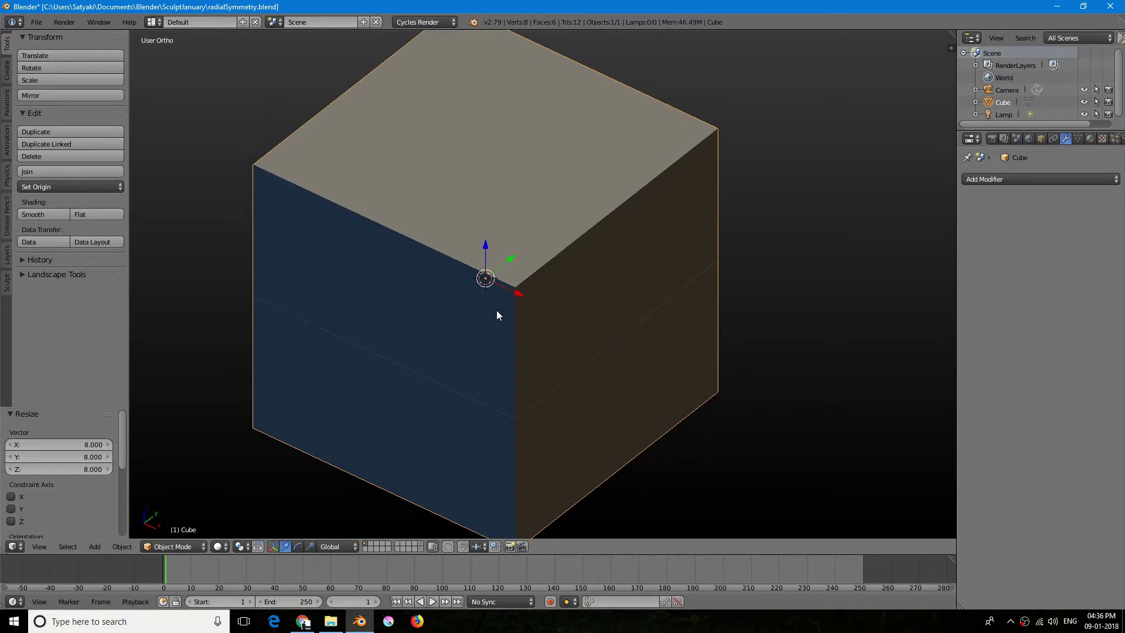
key(ctrl+2)
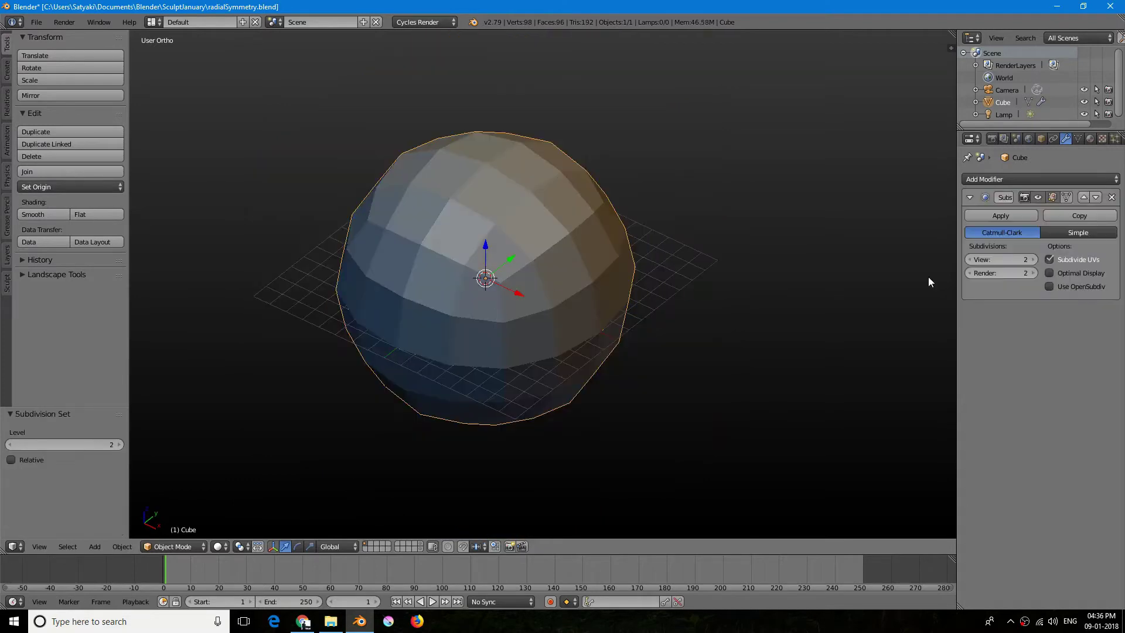
scroll(501, 275, up, 3)
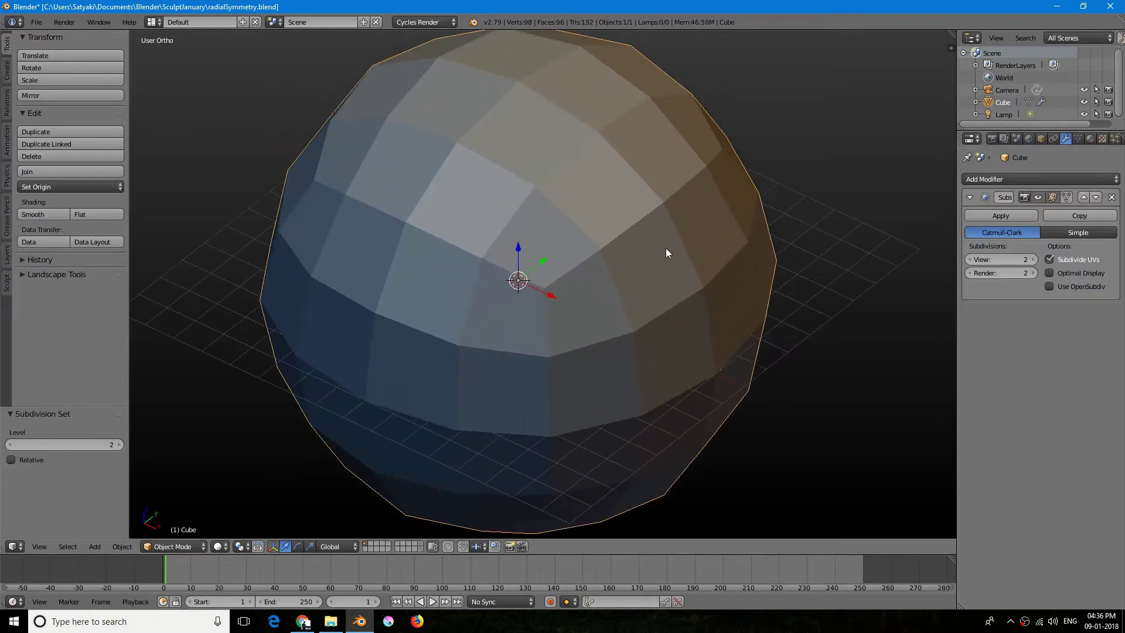
Step: Raise the Subdivision Surface modifier's view subdivisions to 6 and apply the modifier to the mesh
click(985, 178)
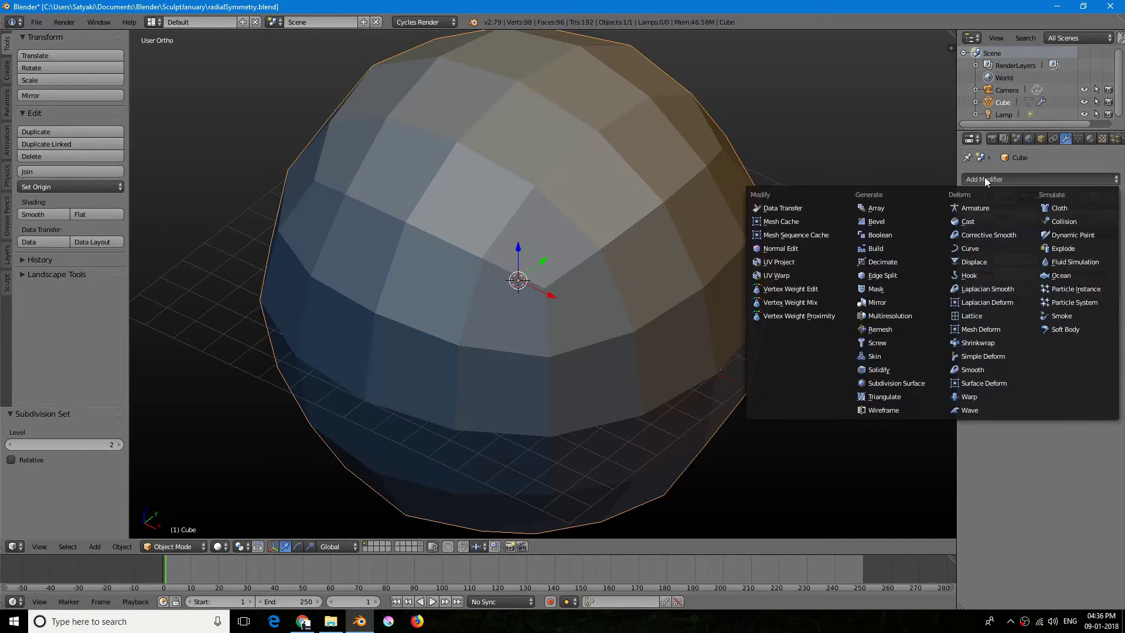
key(Escape)
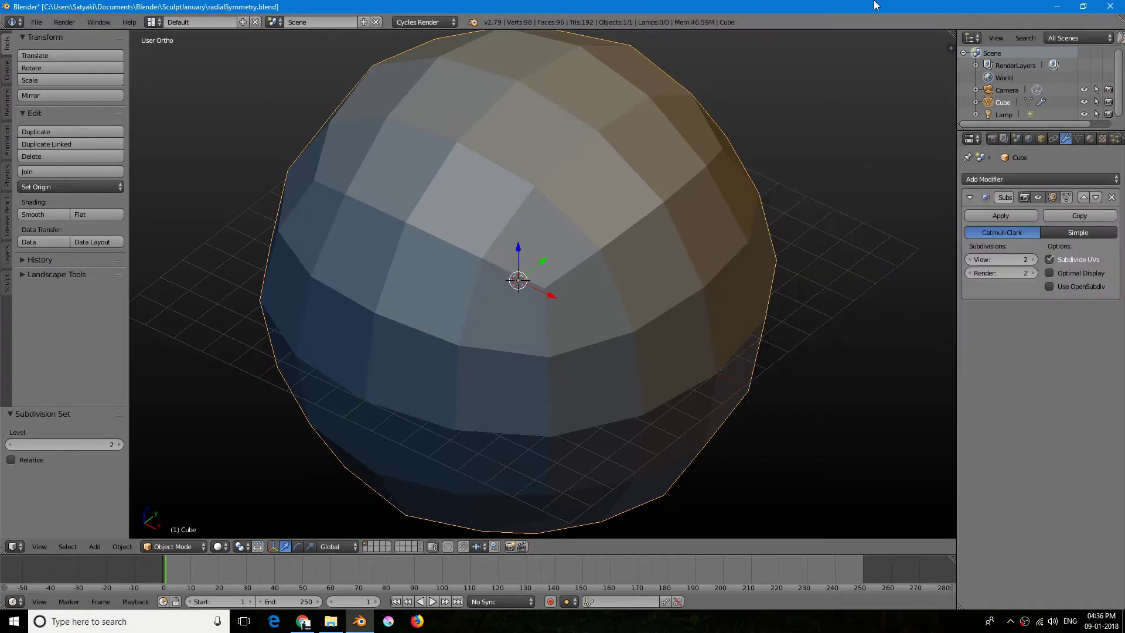
drag(1031, 260, 1055, 260)
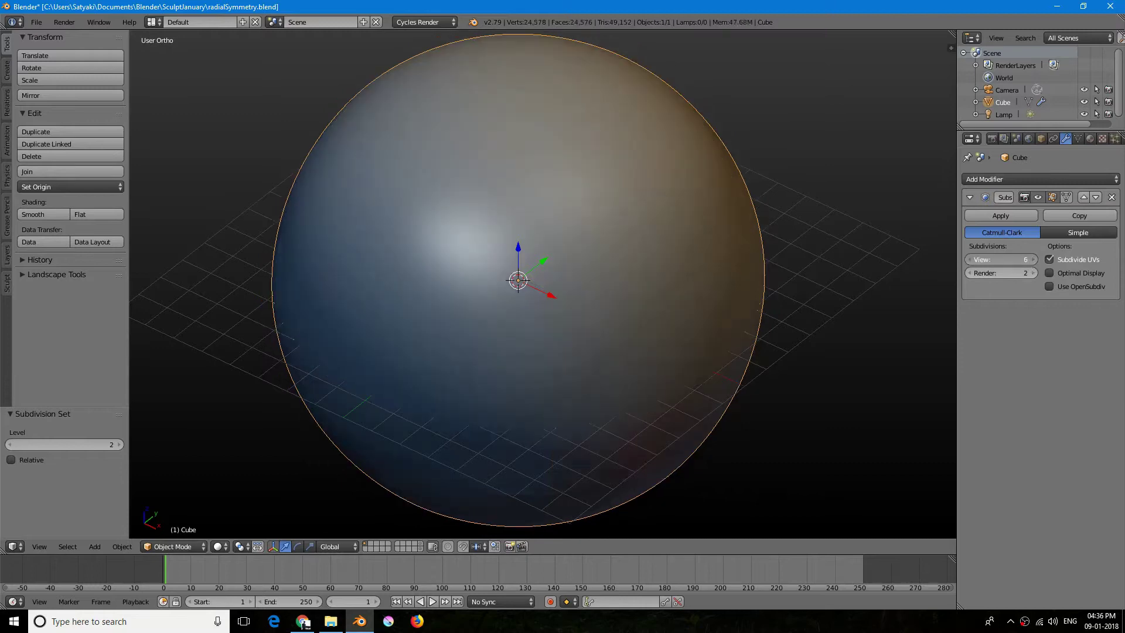
middle_drag(539, 263, 546, 290)
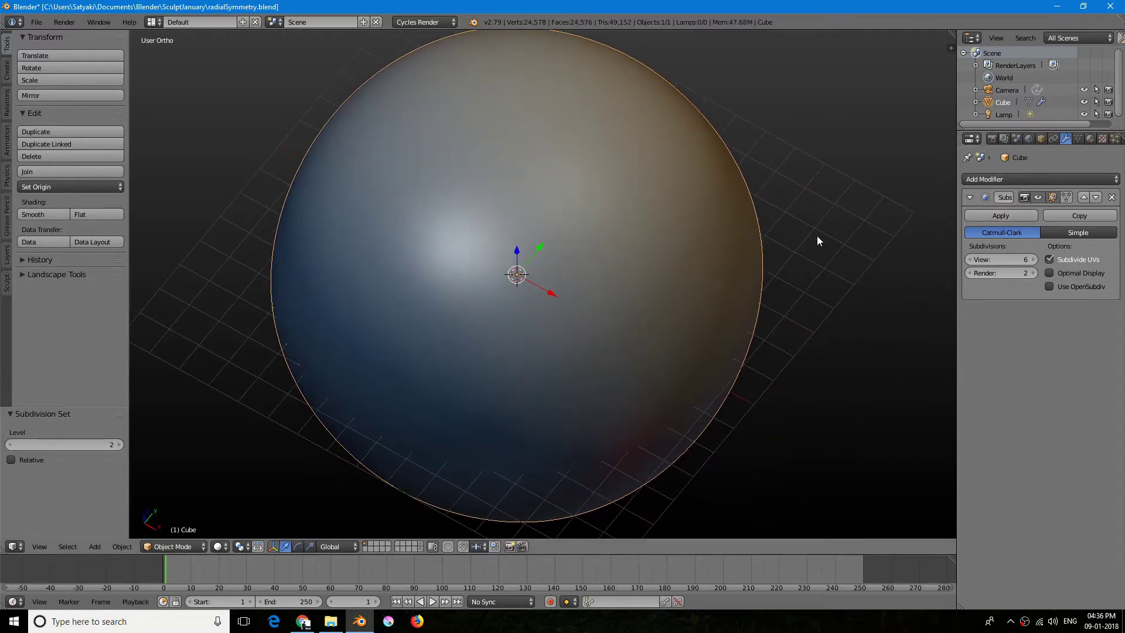
click(1001, 216)
Step: Run To Sphere with a factor of 1 on the whole mesh in Edit Mode, then return to Object Mode
key(Tab)
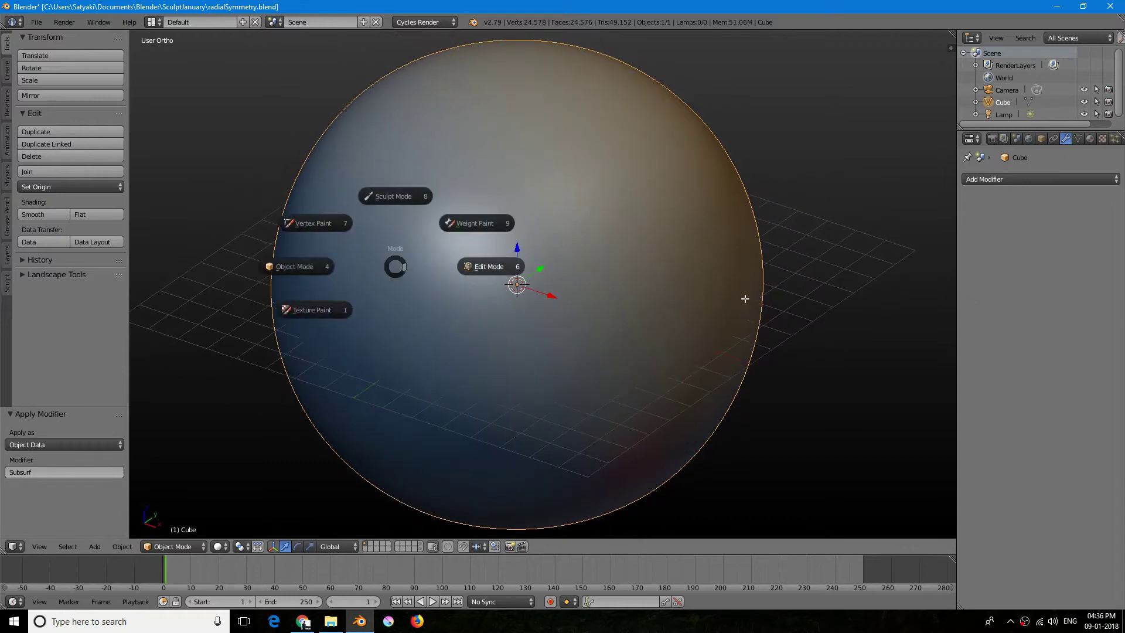
key(shift+alt+s)
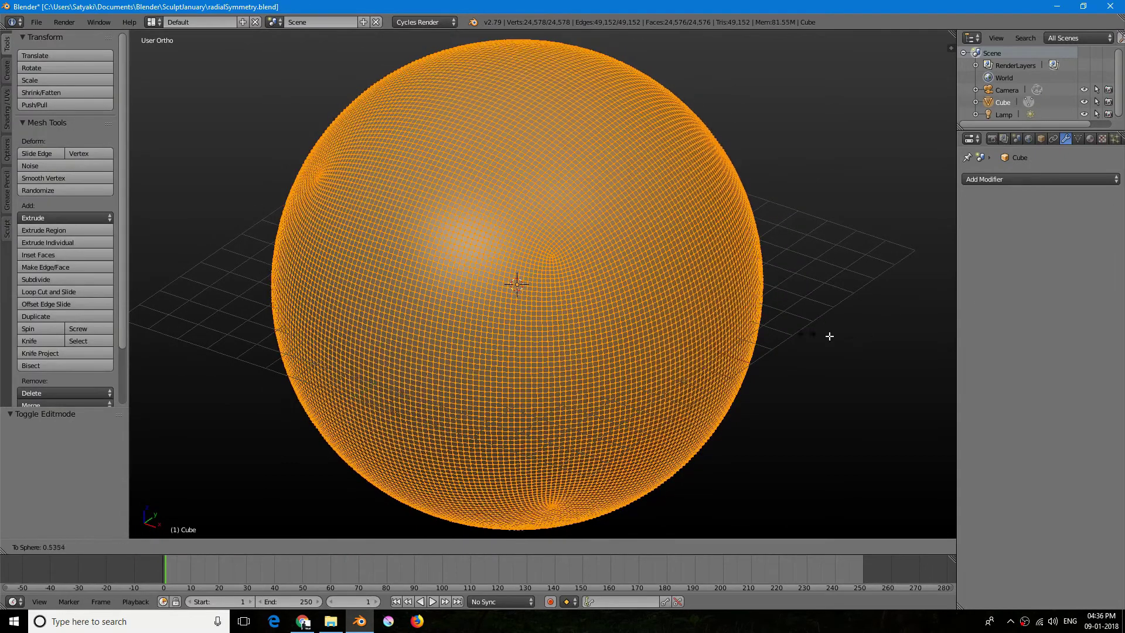
click(467, 354)
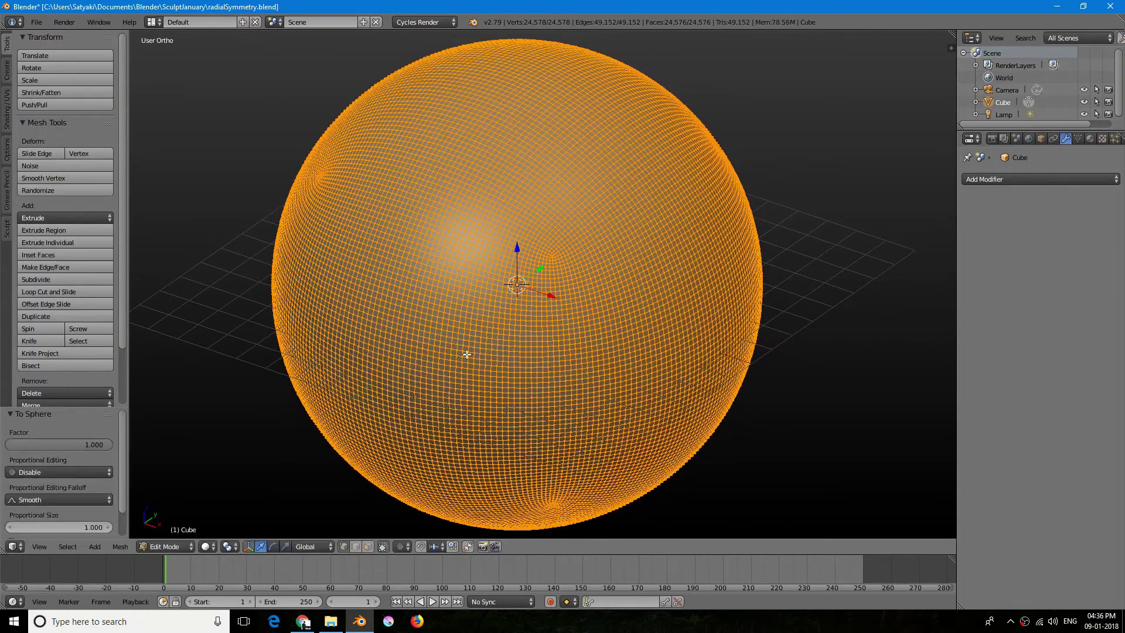
middle_drag(456, 337, 497, 340)
key(Tab)
click(460, 342)
scroll(407, 344, down, 2)
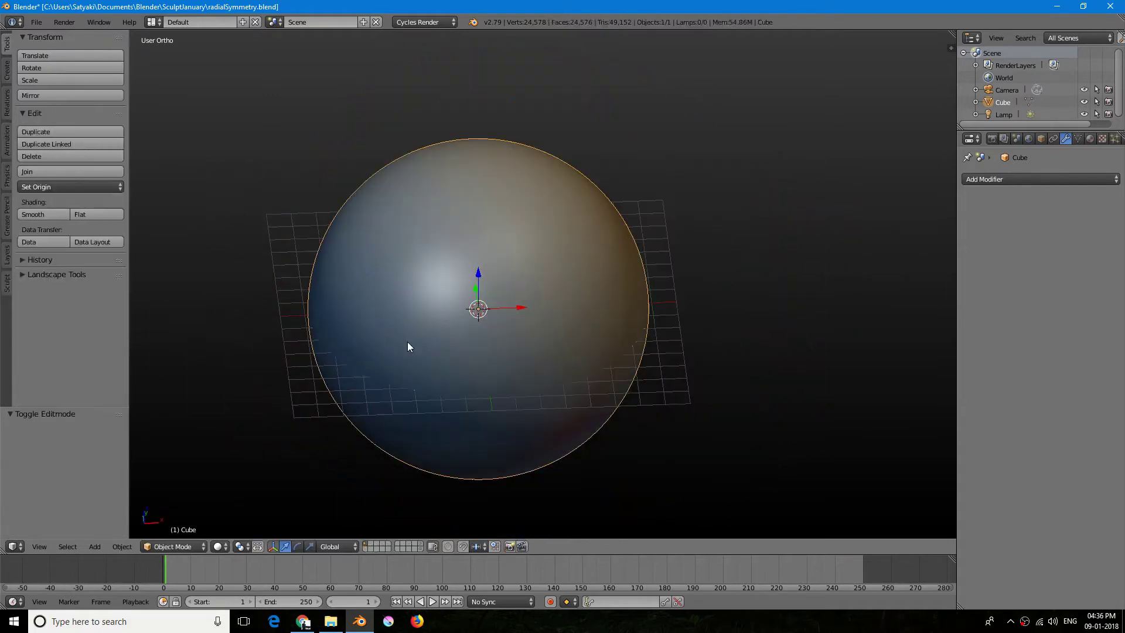
Step: Apply the sphere's location, rotation and scale transforms, keeping it in Object Mode
middle_drag(407, 344, 333, 291)
scroll(563, 319, up, 2)
middle_drag(532, 302, 546, 371)
key(ctrl+a)
click(515, 371)
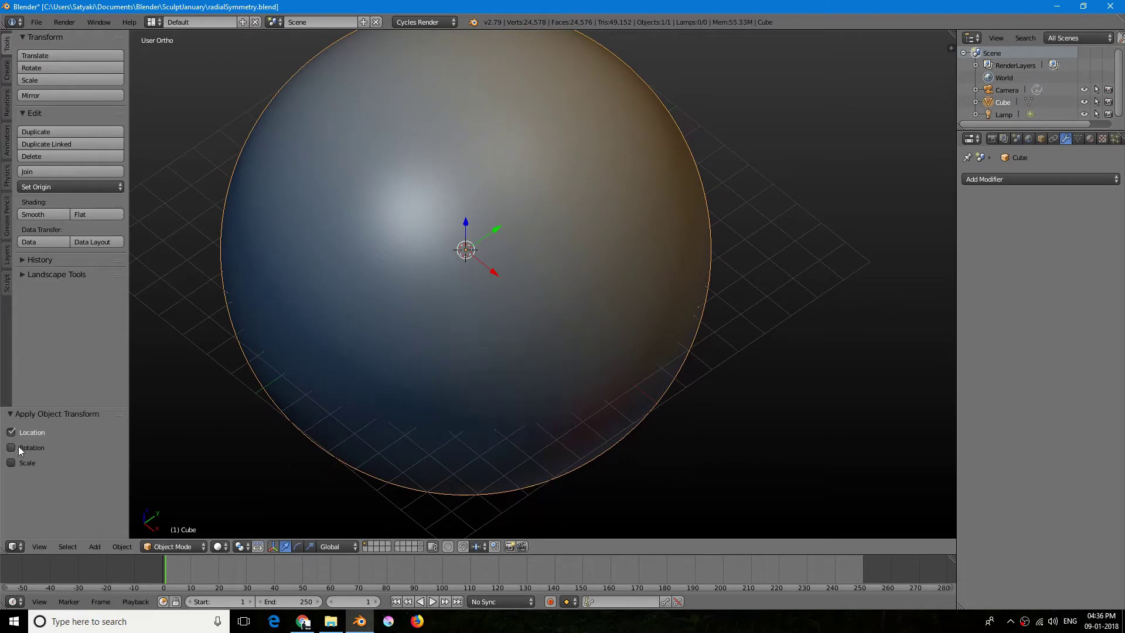
click(18, 447)
click(8, 466)
key(Tab)
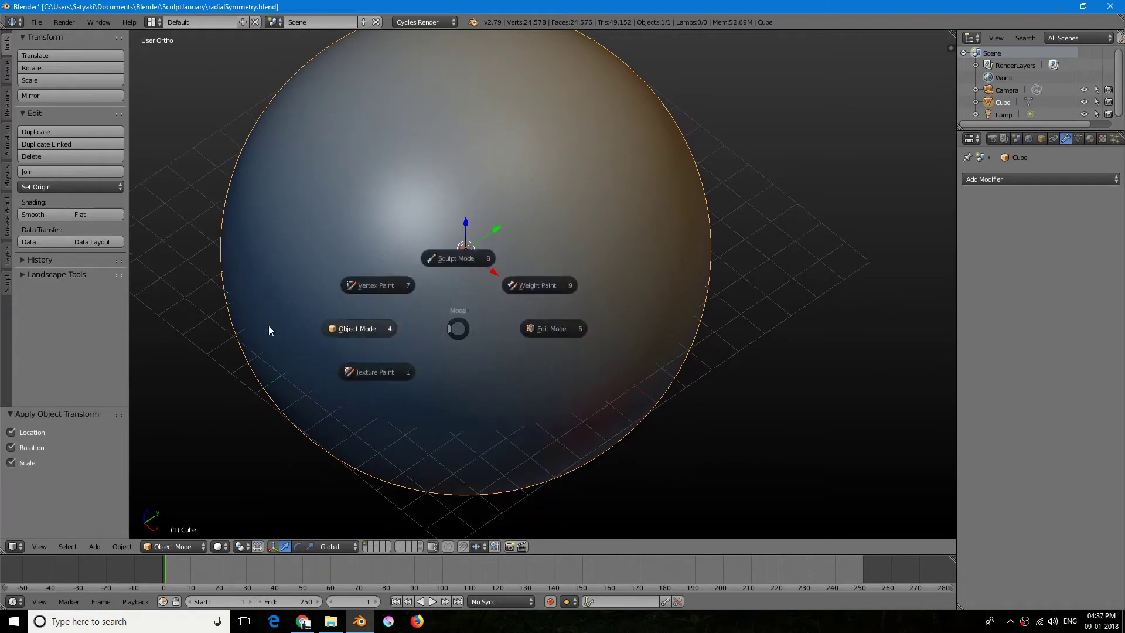
click(269, 325)
Step: Switch the sphere to Sculpt Mode and bring the brush's Symmetry/Lock settings into view
scroll(392, 303, down, 1)
middle_drag(392, 302, 502, 296)
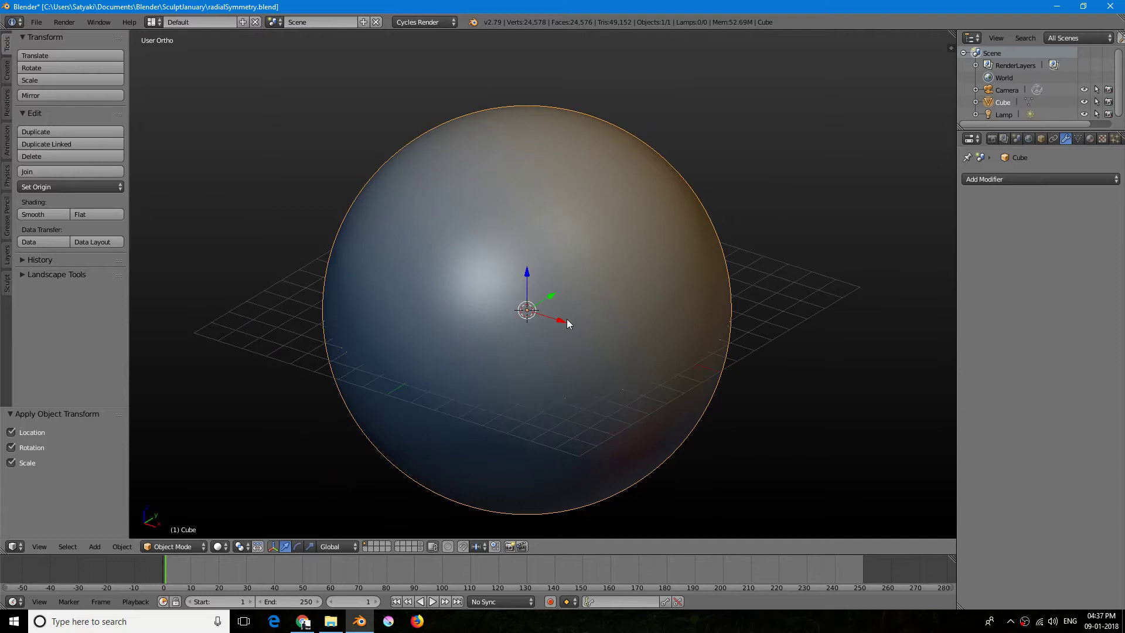
scroll(568, 320, up, 1)
shift+middle_drag(561, 336, 557, 318)
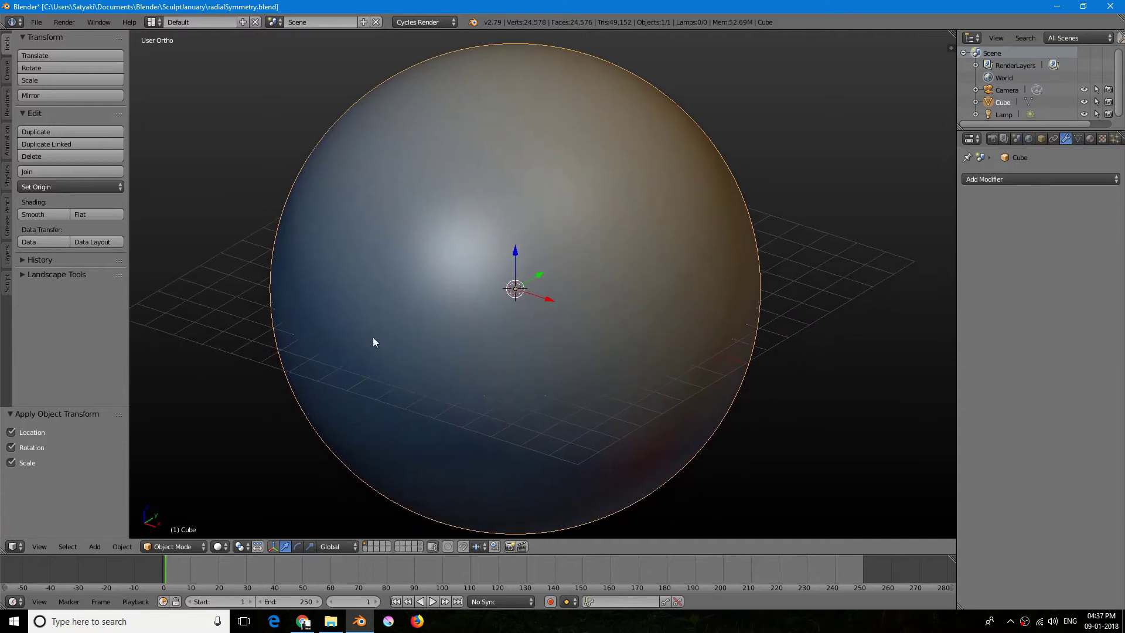
click(188, 546)
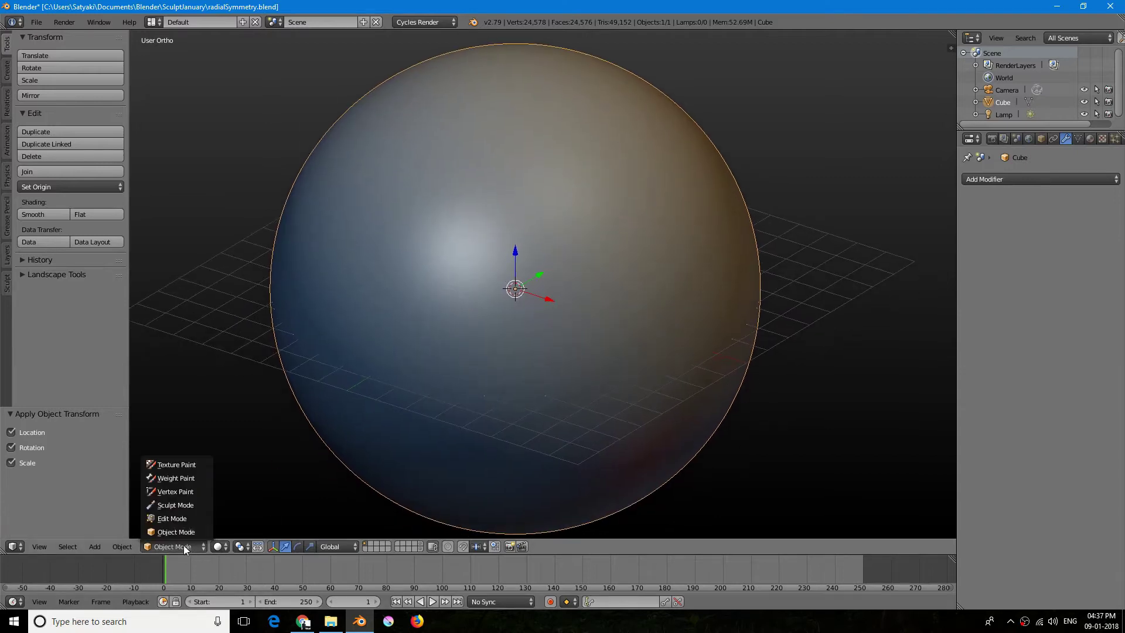
click(181, 503)
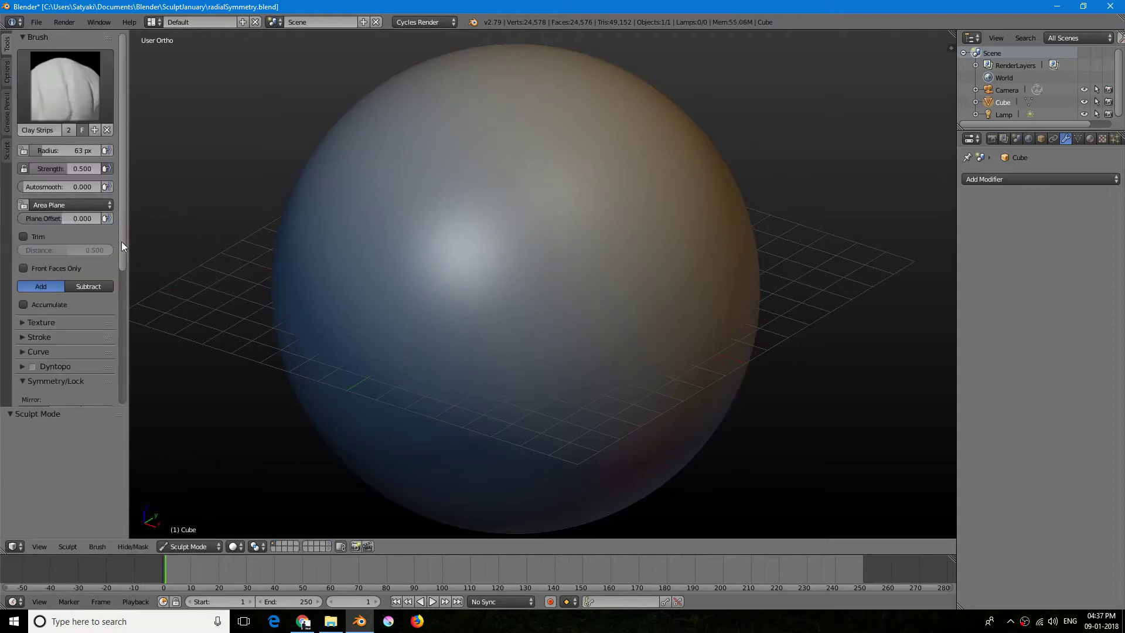
scroll(122, 250, down, 1)
drag(122, 250, 121, 371)
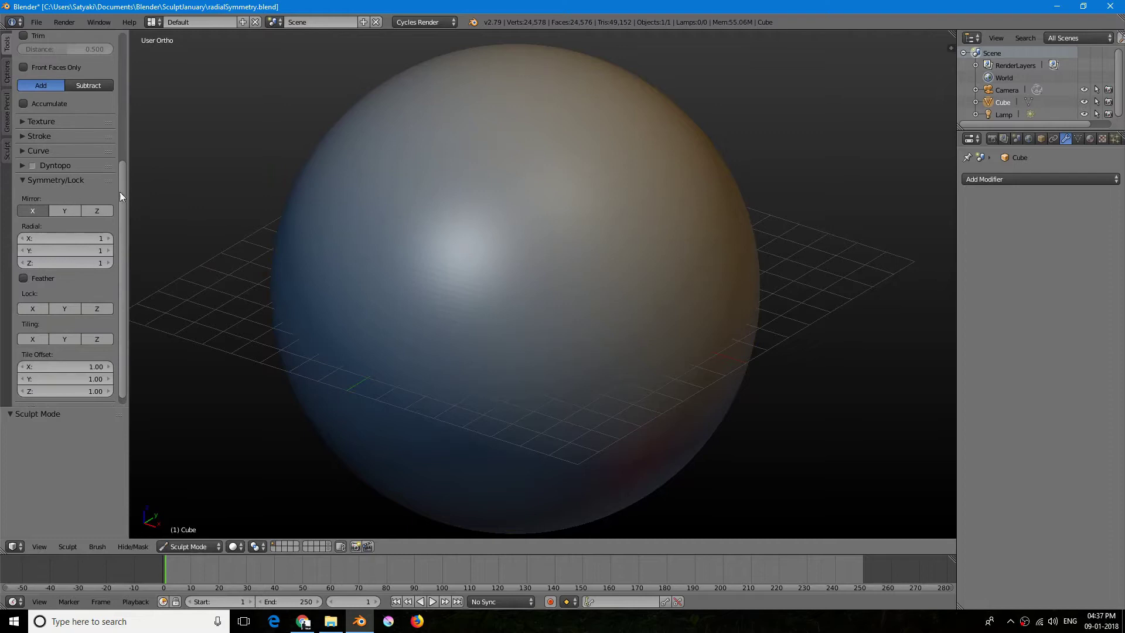
scroll(109, 214, down, 1)
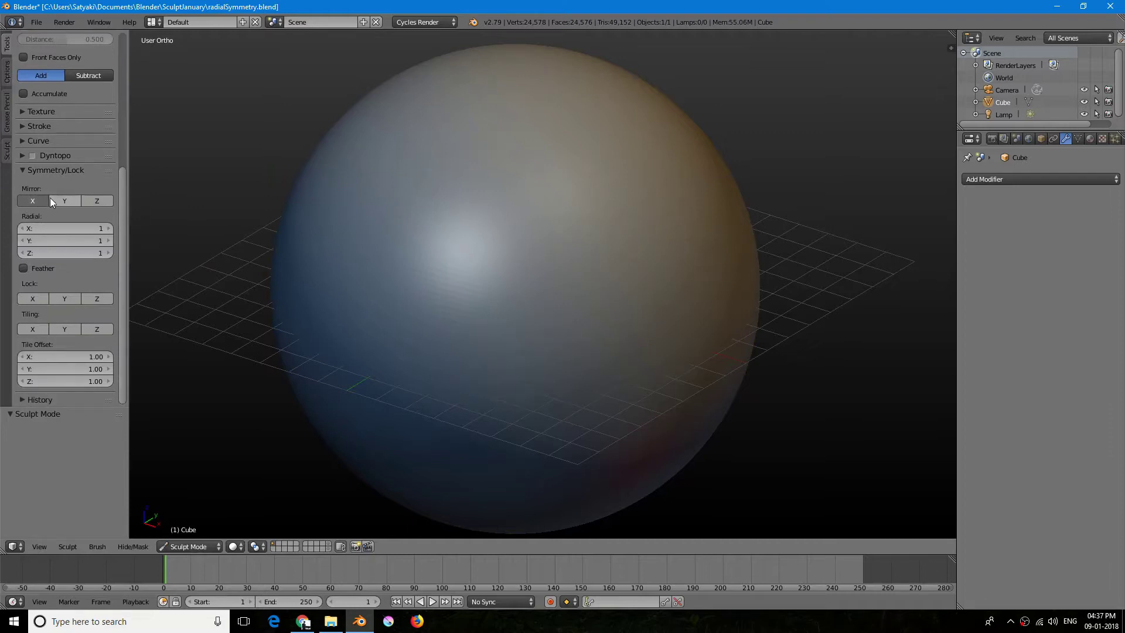
Step: Sculpt one diagonal Clay Strips stroke across the front of the sphere with X mirroring on
mouse_move(299, 295)
middle_down()
mouse_move(341, 326)
mouse_move(332, 300)
mouse_move(394, 375)
mouse_move(417, 304)
mouse_move(393, 266)
mouse_move(421, 332)
mouse_move(397, 335)
mouse_move(403, 360)
middle_up()
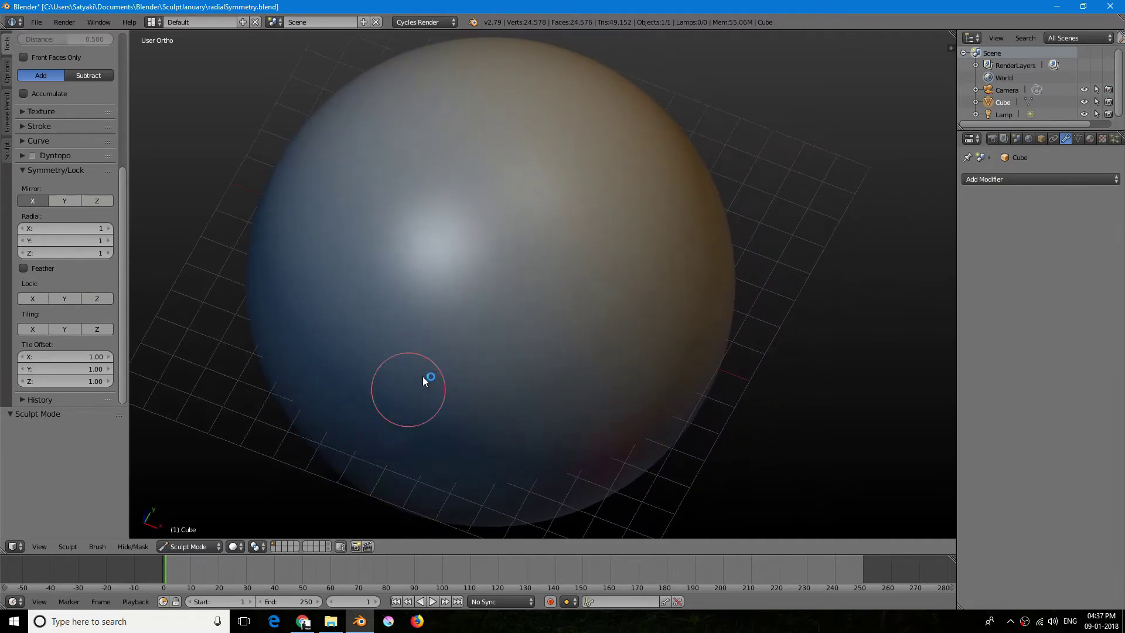
mouse_move(522, 294)
middle_down()
mouse_move(473, 330)
mouse_move(457, 380)
mouse_move(402, 376)
middle_up()
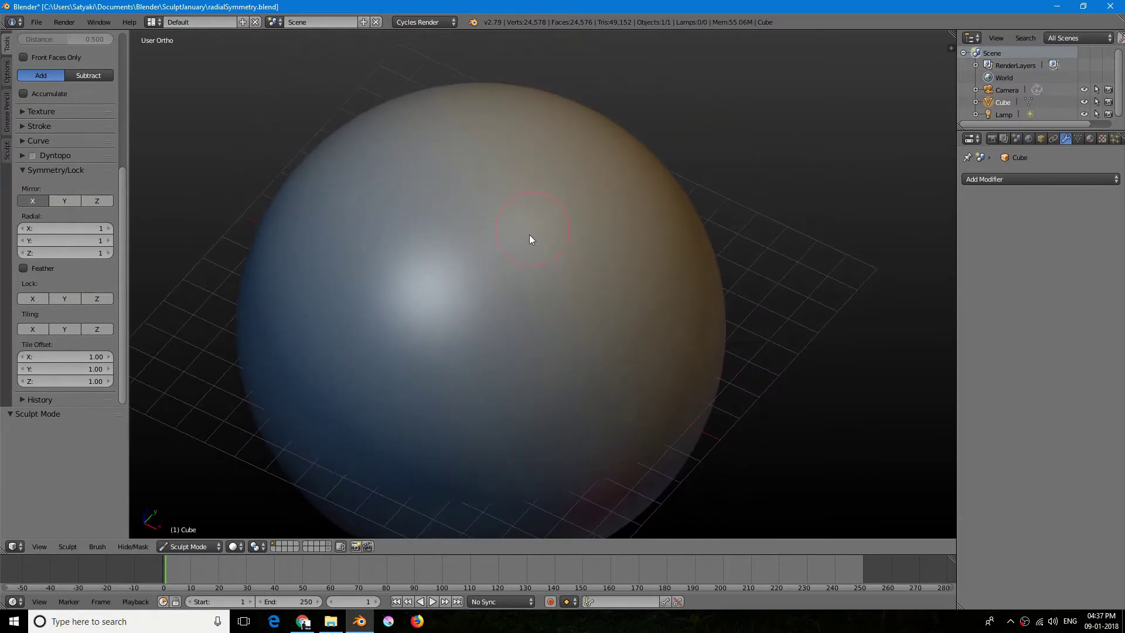
mouse_move(499, 384)
middle_down()
mouse_move(493, 300)
mouse_move(505, 309)
middle_up()
middle_drag(437, 334, 515, 337)
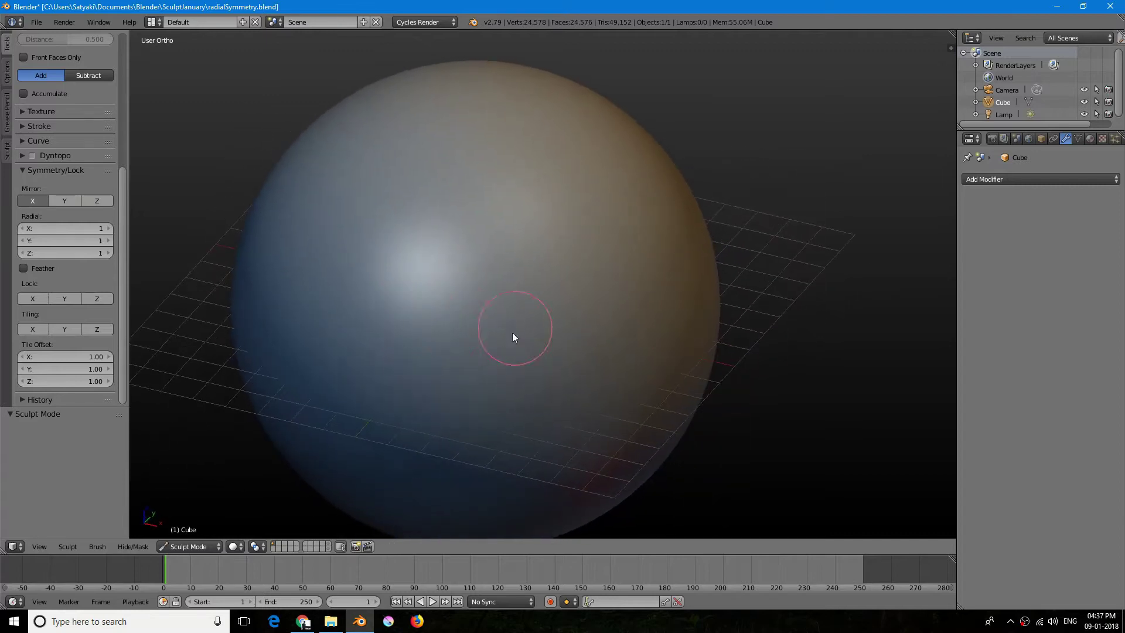
mouse_move(460, 391)
mouse_down()
mouse_move(613, 244)
mouse_move(442, 437)
mouse_move(567, 285)
mouse_up()
middle_drag(566, 285, 472, 357)
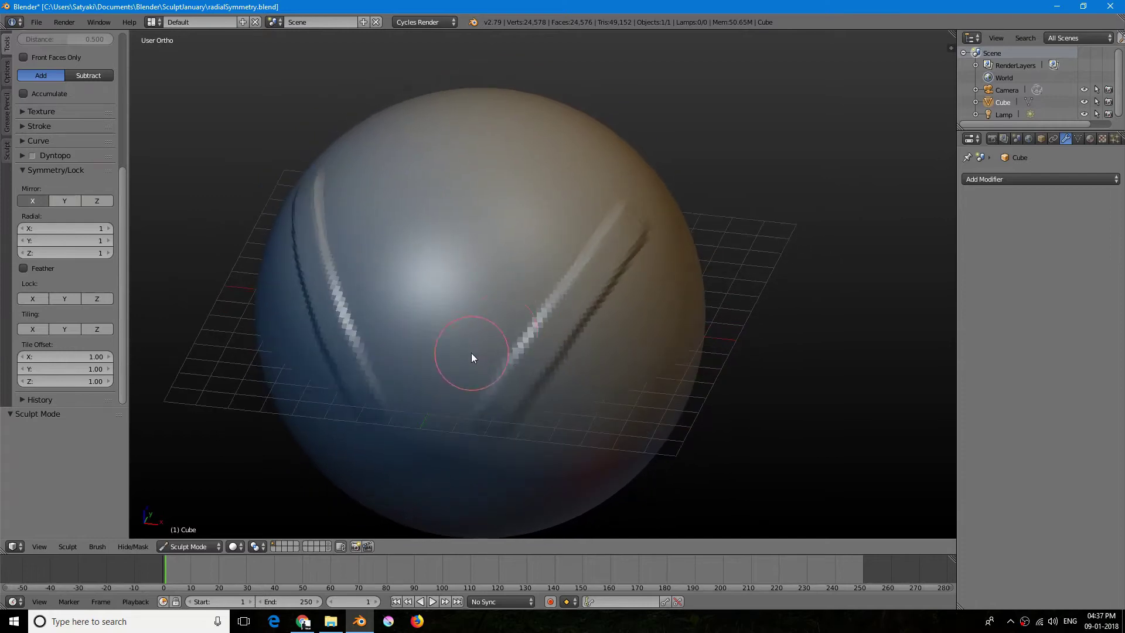
Step: Smooth the mirrored clay strokes and the surface around them
mouse_move(562, 204)
shift+mouse_down()
mouse_move(458, 351)
mouse_move(547, 280)
mouse_move(597, 271)
shift+mouse_up()
middle_drag(583, 262, 456, 312)
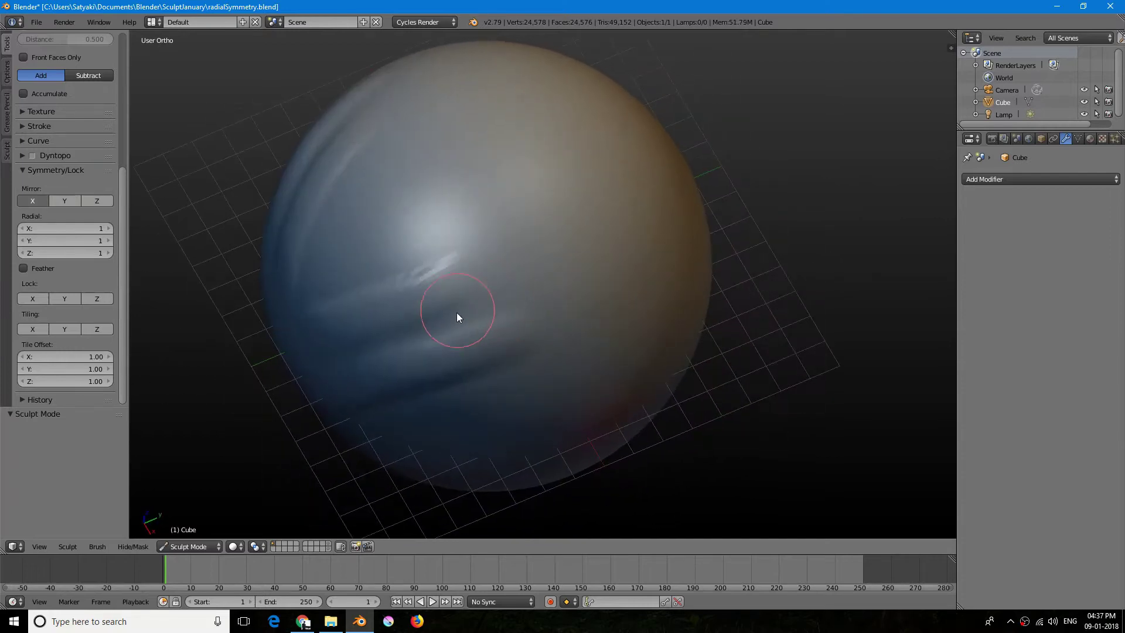
mouse_move(531, 214)
shift+mouse_down()
mouse_move(551, 160)
mouse_move(599, 163)
shift+mouse_up()
scroll(557, 180, down, 3)
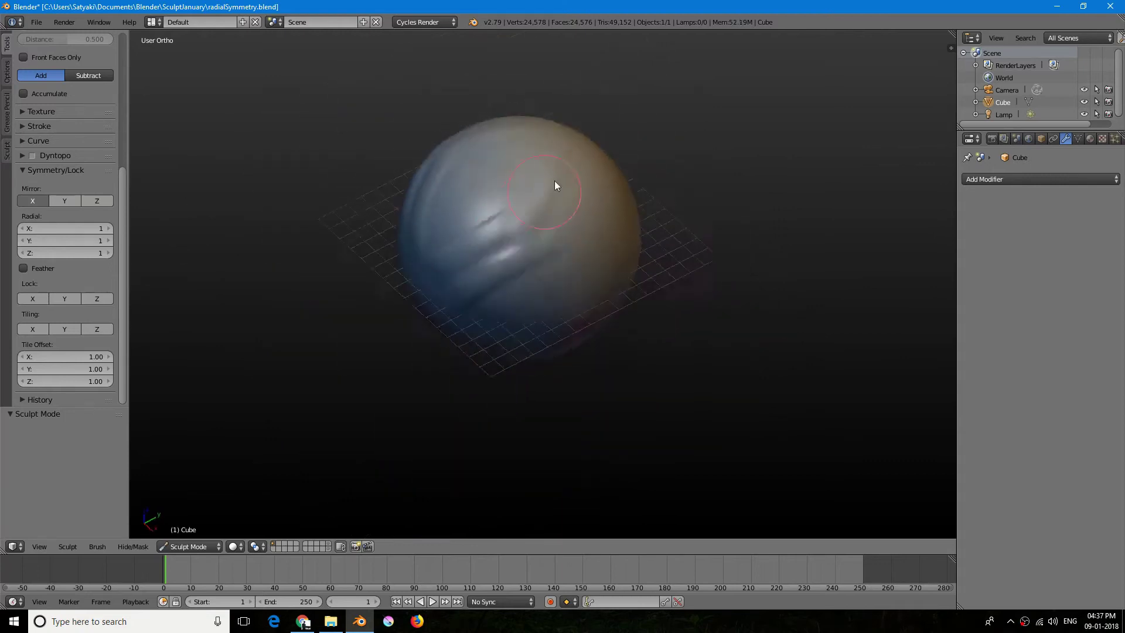
middle_drag(554, 181, 487, 252)
scroll(487, 254, up, 3)
mouse_move(515, 242)
shift+mouse_down()
mouse_move(389, 397)
mouse_move(491, 238)
shift+mouse_up()
middle_drag(491, 238, 483, 228)
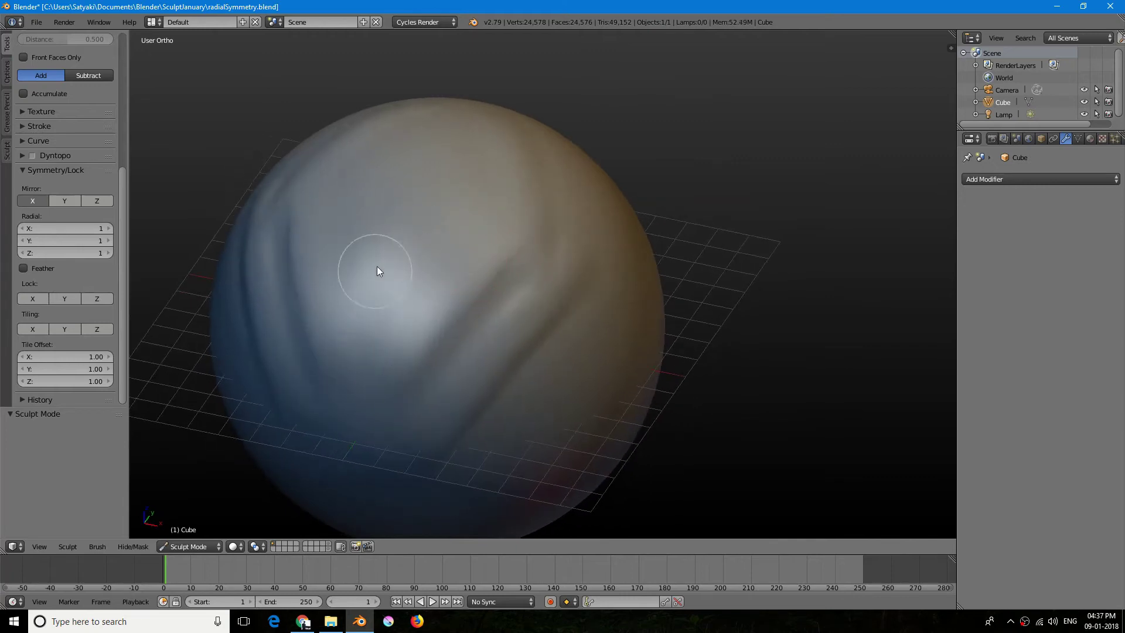
Step: Turn off X mirror symmetry for sculpting and dismiss the BlenderNation notification
scroll(462, 191, down, 2)
middle_drag(463, 191, 530, 238)
scroll(458, 234, up, 3)
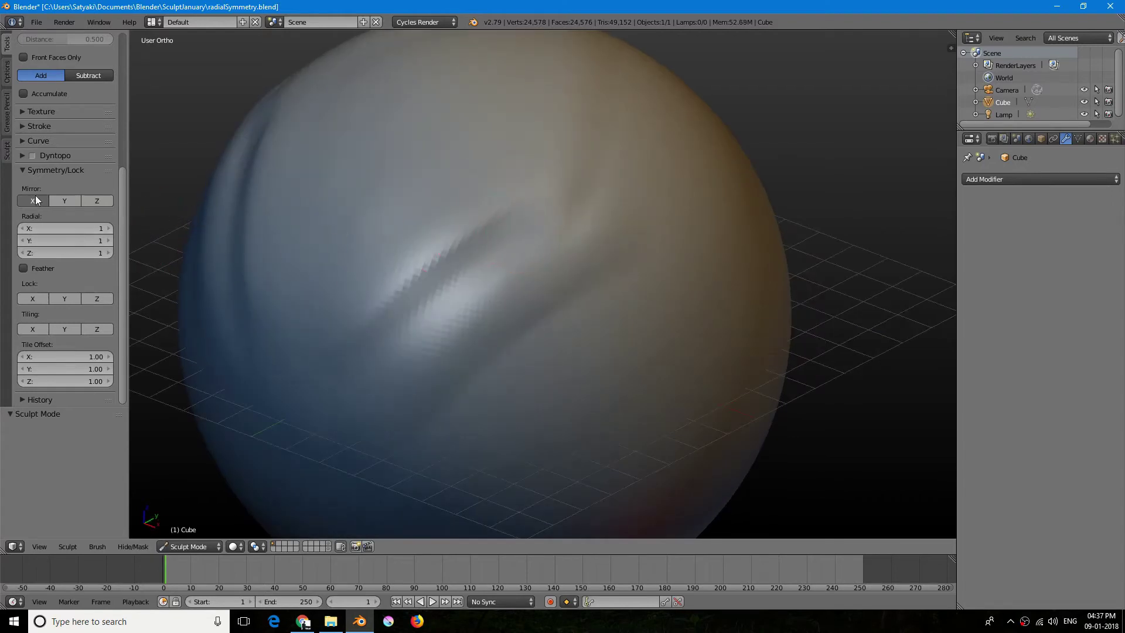
middle_drag(290, 237, 233, 252)
scroll(374, 272, down, 2)
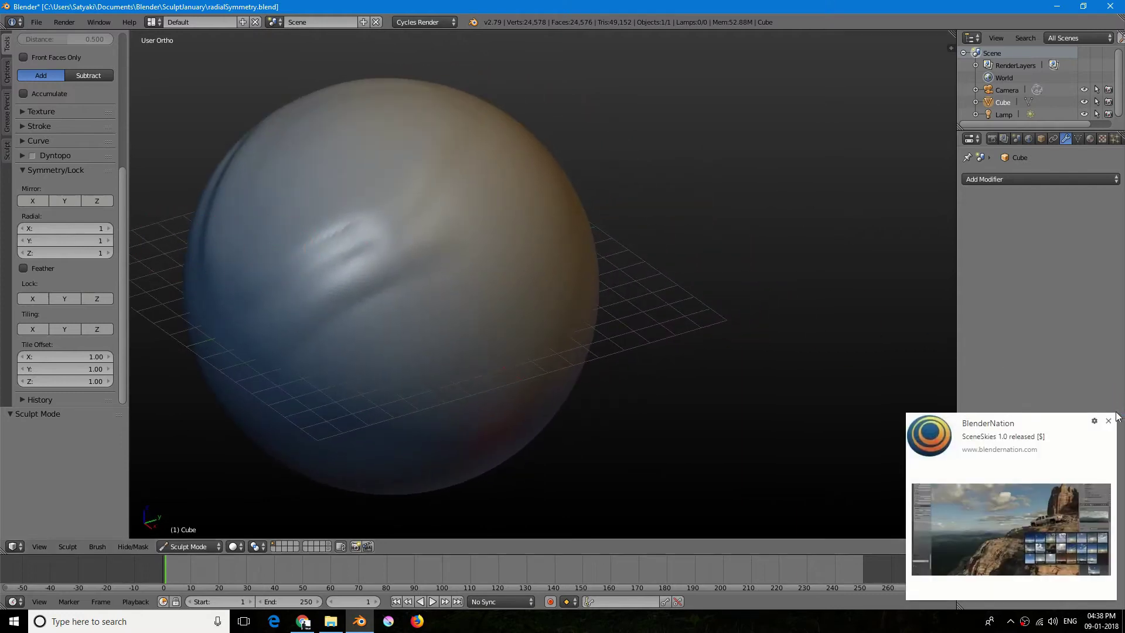
click(1107, 424)
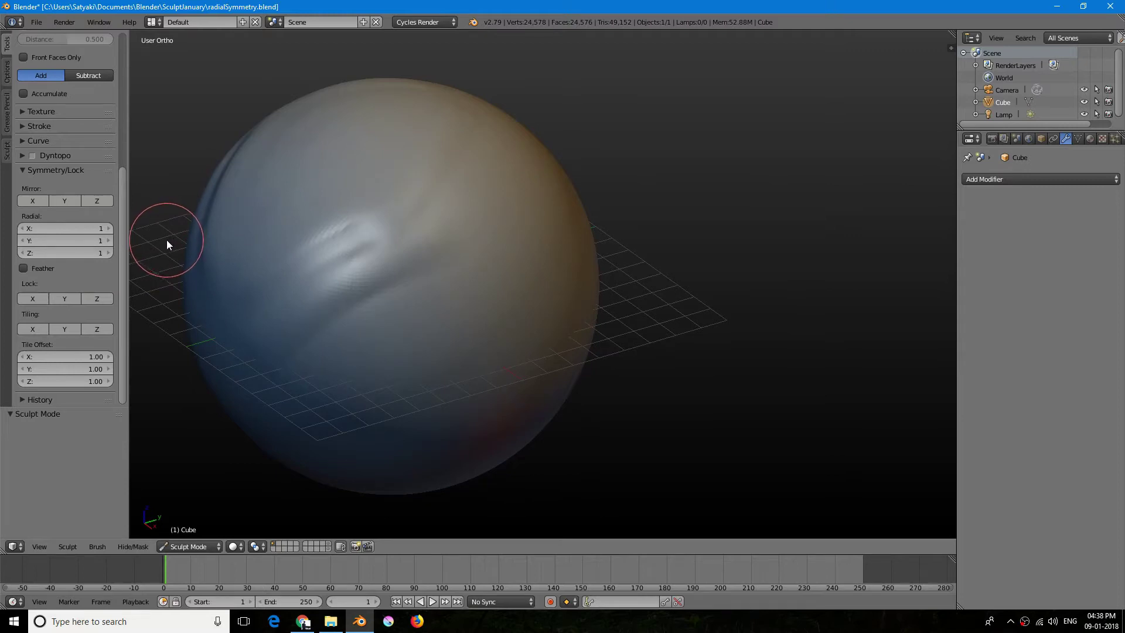
scroll(457, 317, up, 4)
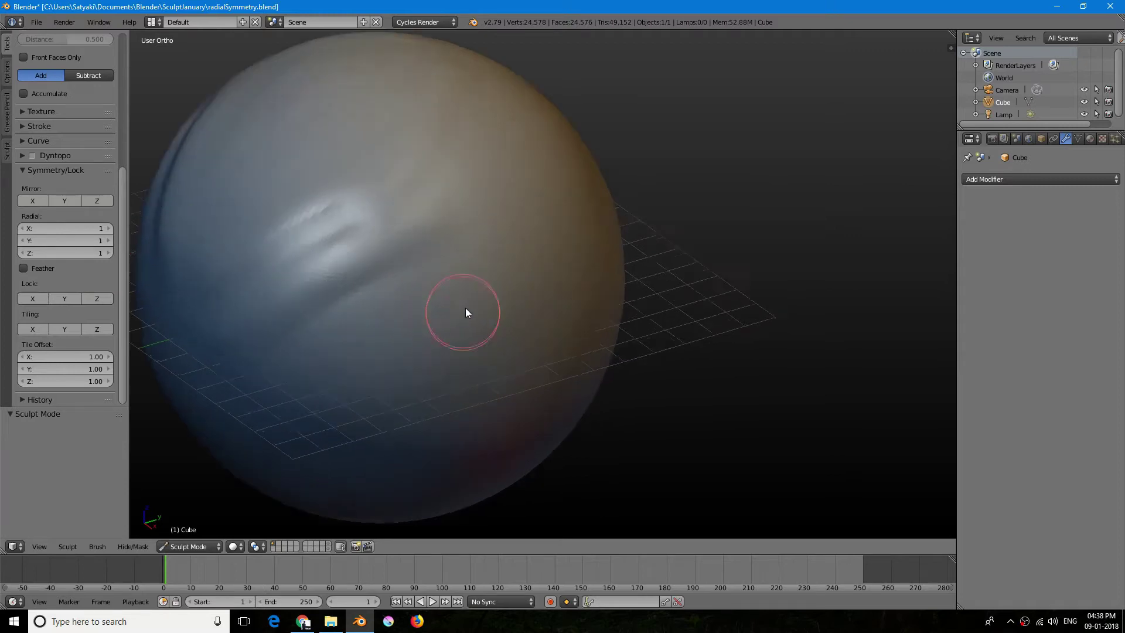
scroll(461, 274, up, 2)
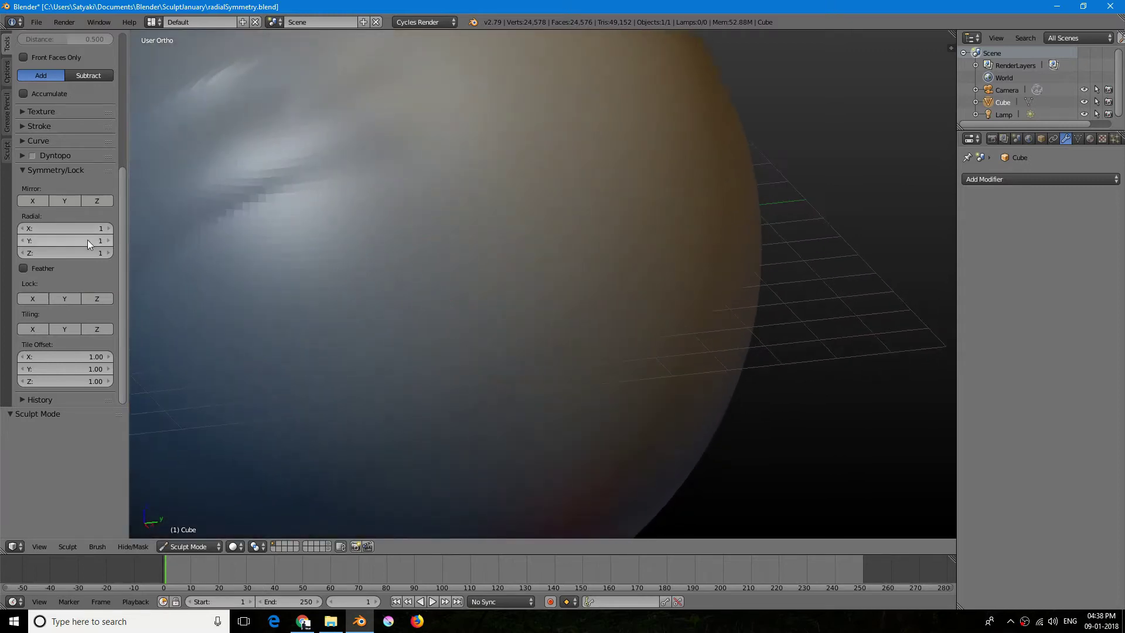
Step: Set the sculpting radial symmetry count on X to 4
click(108, 228)
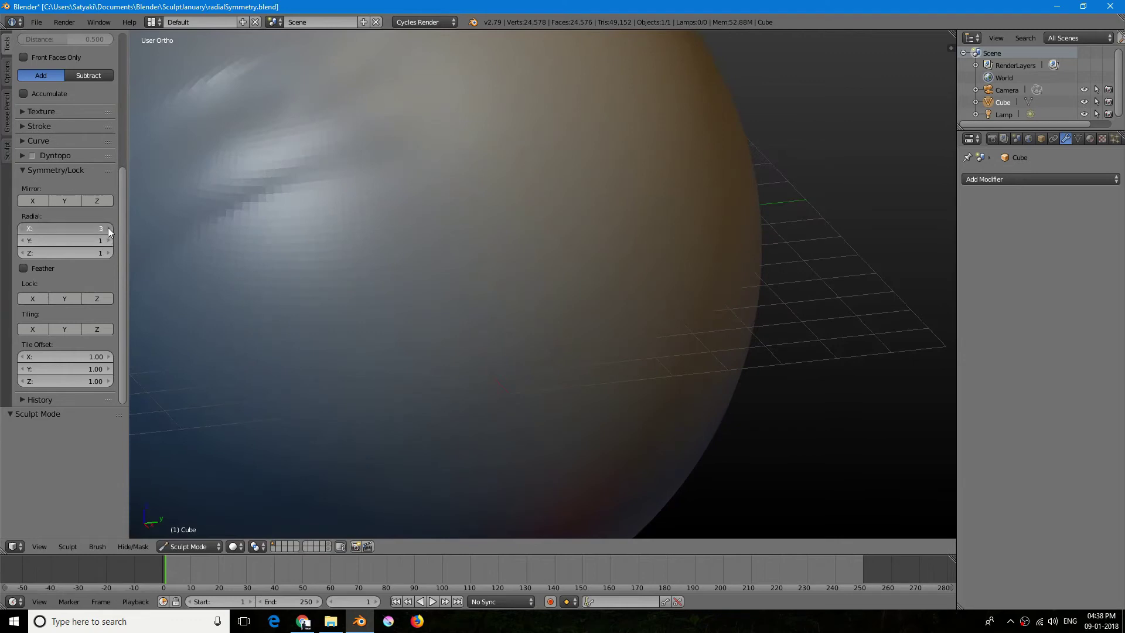
click(108, 228)
click(108, 227)
Step: Sculpt a short diagonal stroke on the front of the sphere with X radial symmetry and smooth the area below it
shift+middle_drag(169, 216, 131, 220)
middle_drag(275, 236, 321, 237)
middle_drag(484, 261, 364, 367)
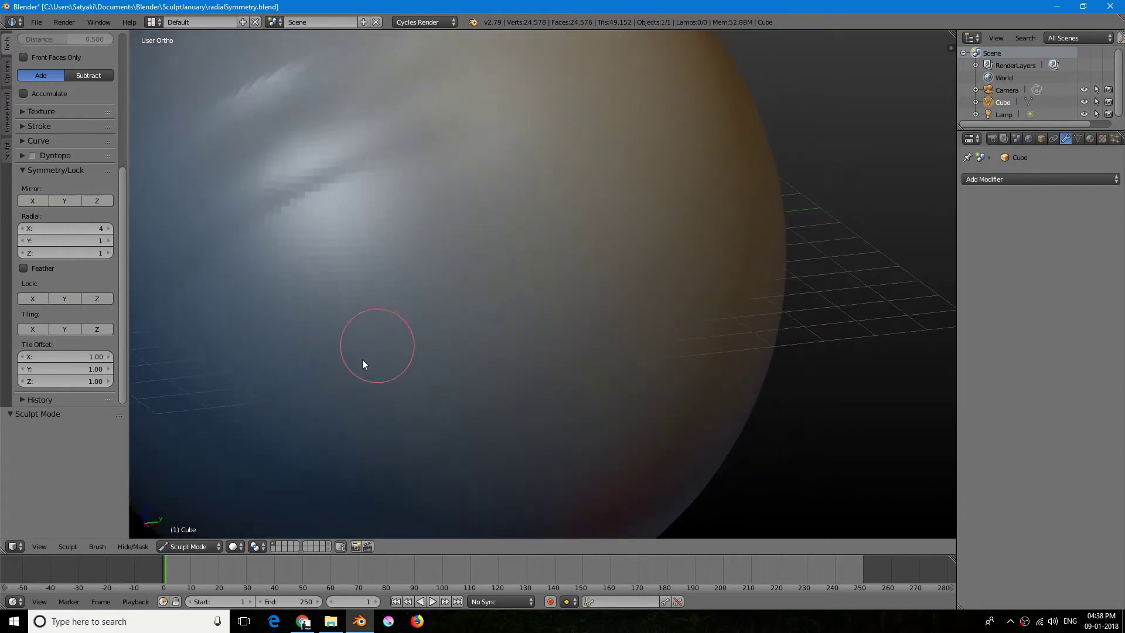
mouse_move(510, 216)
middle_down()
mouse_move(502, 203)
mouse_move(480, 233)
mouse_move(497, 254)
mouse_move(417, 283)
mouse_move(437, 255)
middle_up()
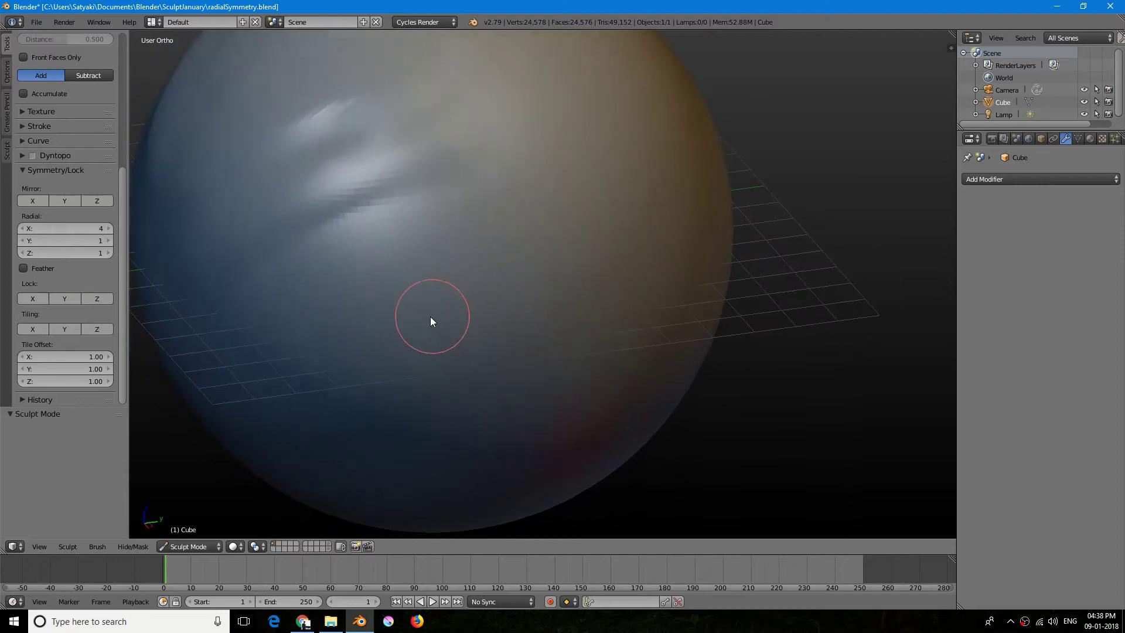
mouse_move(432, 319)
mouse_down()
mouse_move(538, 205)
mouse_move(396, 343)
mouse_move(486, 244)
mouse_up()
mouse_move(437, 358)
shift+mouse_down()
mouse_move(466, 413)
mouse_move(569, 397)
mouse_move(544, 223)
mouse_move(414, 305)
shift+mouse_up()
Step: Sculpt a long diagonal stroke across the sphere's front and a shorter one on its side with fourfold X radial symmetry
mouse_move(417, 311)
middle_down()
mouse_move(405, 318)
mouse_move(382, 269)
middle_up()
mouse_move(331, 246)
mouse_down()
mouse_move(502, 91)
mouse_move(316, 260)
mouse_move(439, 436)
mouse_move(366, 375)
mouse_move(505, 122)
mouse_up()
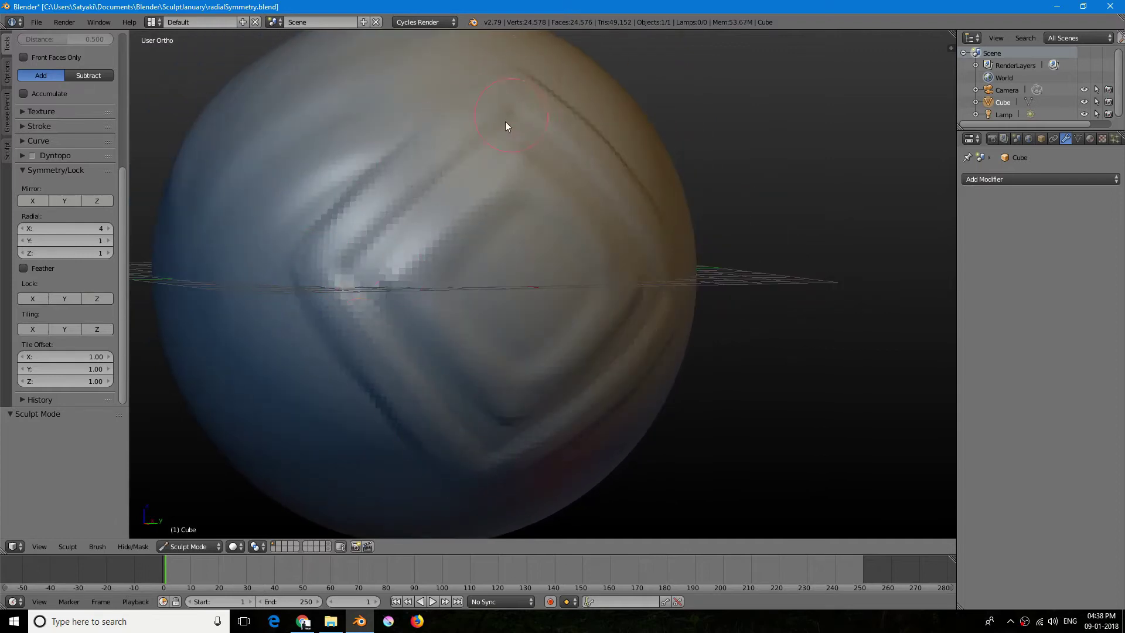
scroll(505, 122, down, 3)
mouse_move(505, 123)
middle_down()
mouse_move(392, 210)
mouse_move(343, 320)
mouse_move(452, 299)
middle_up()
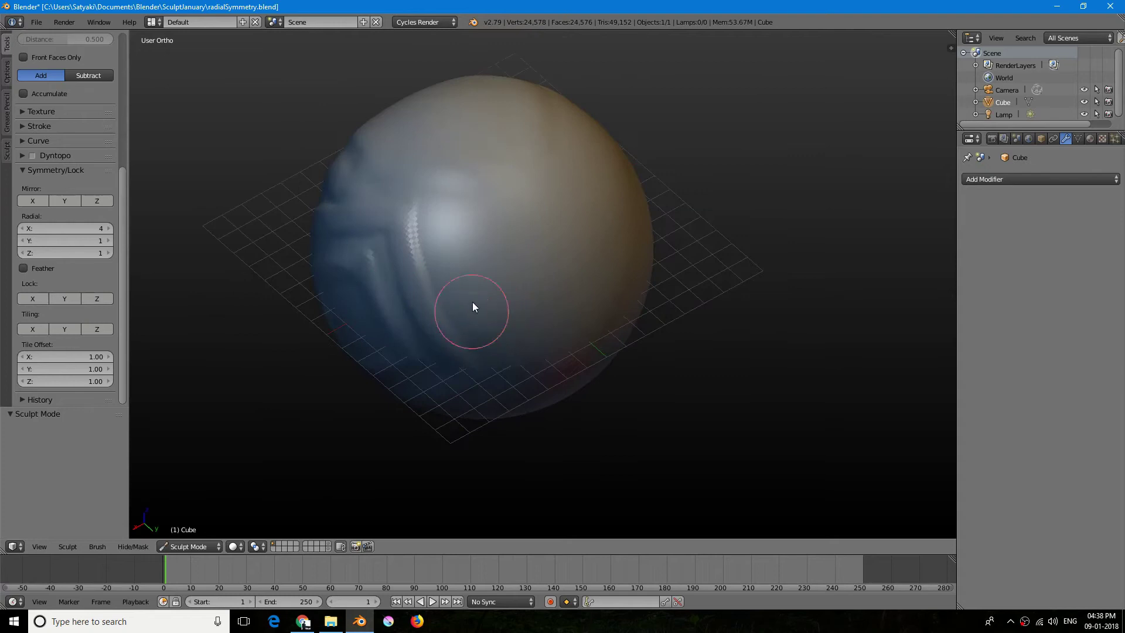
mouse_move(472, 309)
mouse_down()
mouse_move(520, 138)
mouse_move(452, 322)
mouse_move(522, 129)
mouse_move(477, 251)
mouse_up()
mouse_move(477, 251)
middle_down()
mouse_move(458, 202)
mouse_move(558, 219)
mouse_move(515, 201)
mouse_move(542, 208)
middle_up()
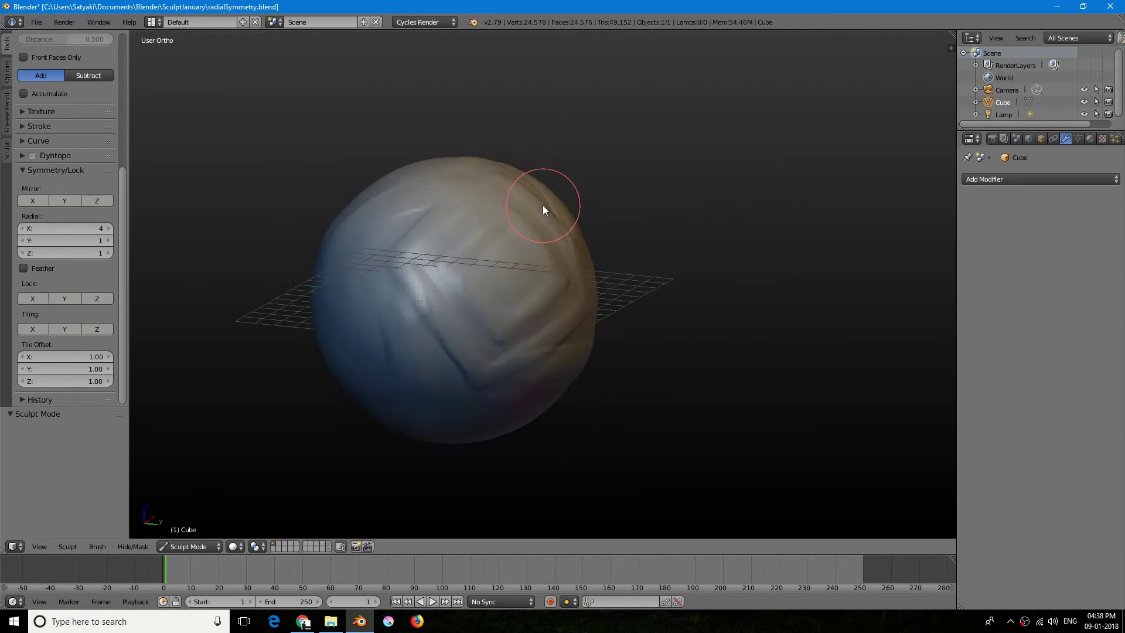
Step: Set the radial symmetry count on X to 8, resize the brush and sculpt a diagonal stroke beside the X-axis pole
click(103, 230)
middle_drag(392, 223, 578, 315)
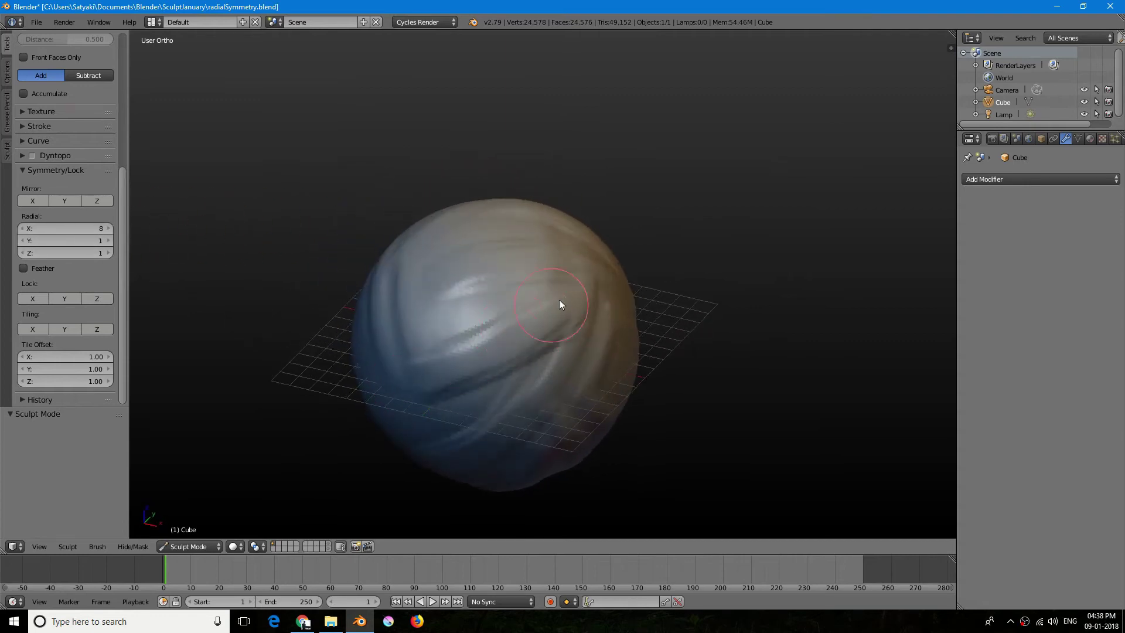
mouse_move(437, 410)
middle_down()
mouse_move(478, 280)
mouse_move(398, 221)
mouse_move(390, 195)
mouse_move(336, 212)
mouse_move(410, 302)
mouse_move(519, 339)
mouse_move(632, 315)
mouse_move(495, 330)
mouse_move(425, 213)
mouse_move(483, 294)
mouse_move(504, 288)
mouse_move(467, 279)
mouse_move(482, 298)
mouse_move(460, 317)
mouse_move(448, 301)
mouse_move(382, 352)
mouse_move(394, 319)
middle_up()
scroll(504, 287, up, 2)
mouse_move(337, 221)
middle_down()
mouse_move(430, 262)
mouse_move(478, 249)
mouse_move(464, 300)
mouse_move(442, 285)
mouse_move(452, 235)
mouse_move(423, 283)
mouse_move(439, 263)
mouse_move(426, 303)
middle_up()
key(f)
click(415, 319)
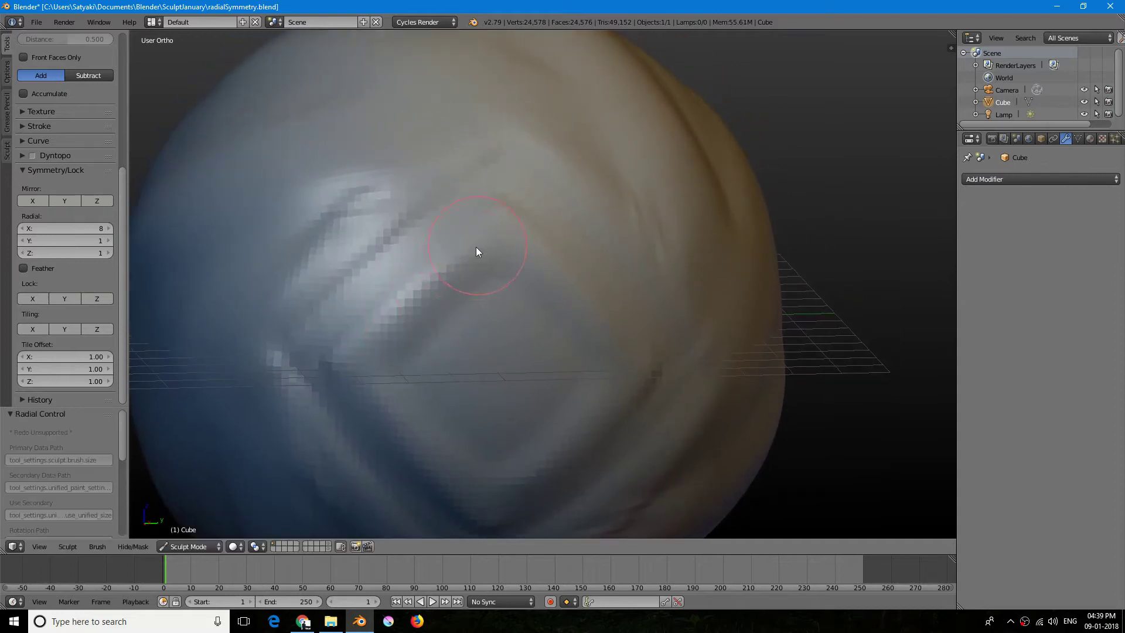
mouse_move(476, 248)
mouse_down()
mouse_move(355, 349)
mouse_move(571, 152)
mouse_move(388, 327)
mouse_up()
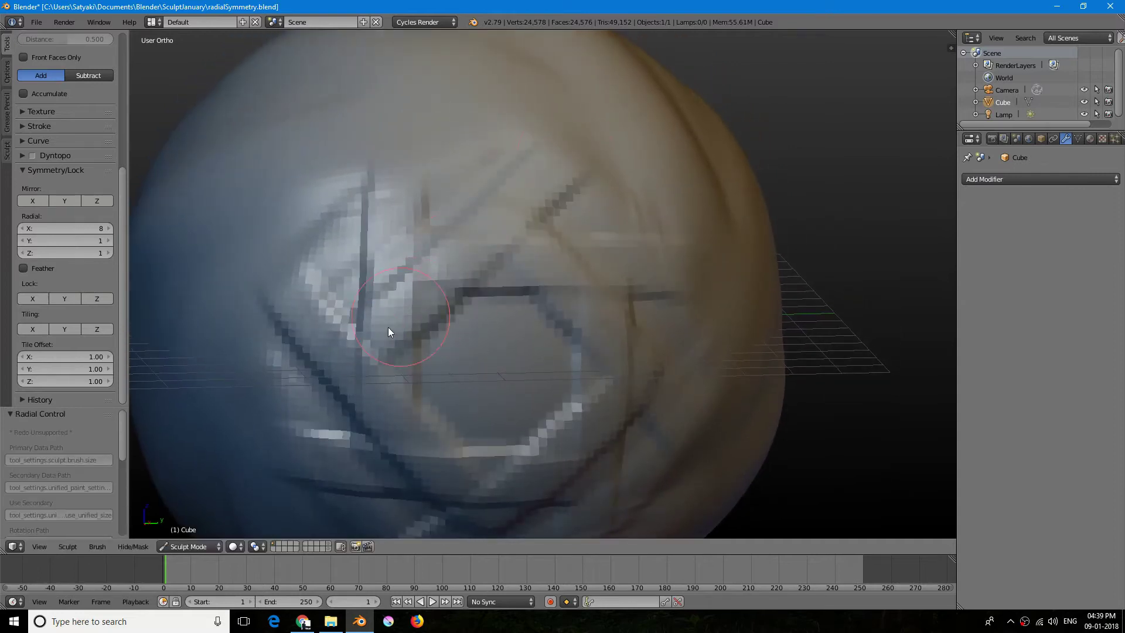
Step: Sculpt a long diagonal stroke along the side of the sphere with eightfold X radial symmetry
scroll(441, 262, down, 1)
mouse_move(442, 261)
middle_down()
mouse_move(368, 274)
mouse_move(333, 298)
mouse_move(354, 326)
mouse_move(340, 358)
middle_up()
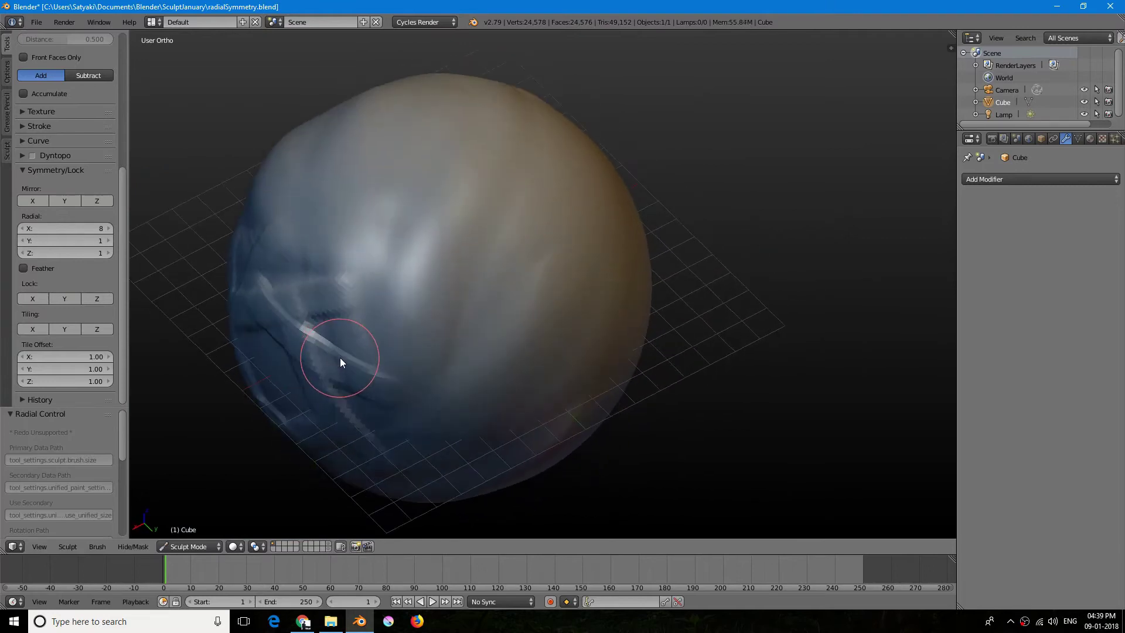
mouse_move(347, 349)
mouse_down()
mouse_move(424, 299)
mouse_move(515, 214)
mouse_move(413, 274)
mouse_move(545, 197)
mouse_up()
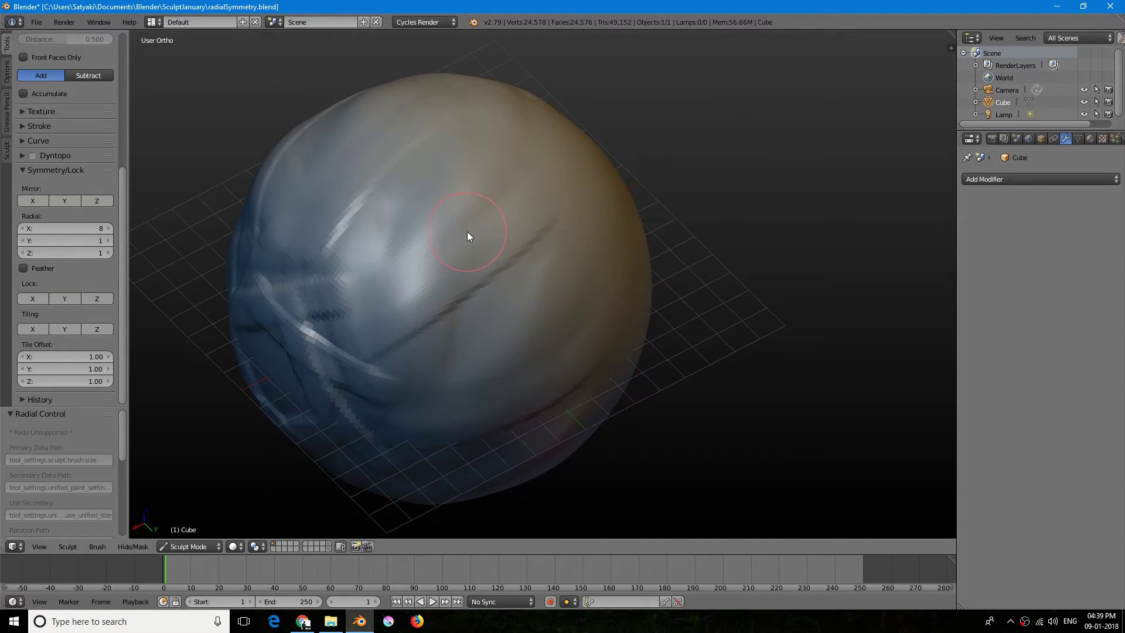
Step: Reset the radial symmetry count on X to 1 and set the count on Y to 8
middle_drag(421, 281, 464, 257)
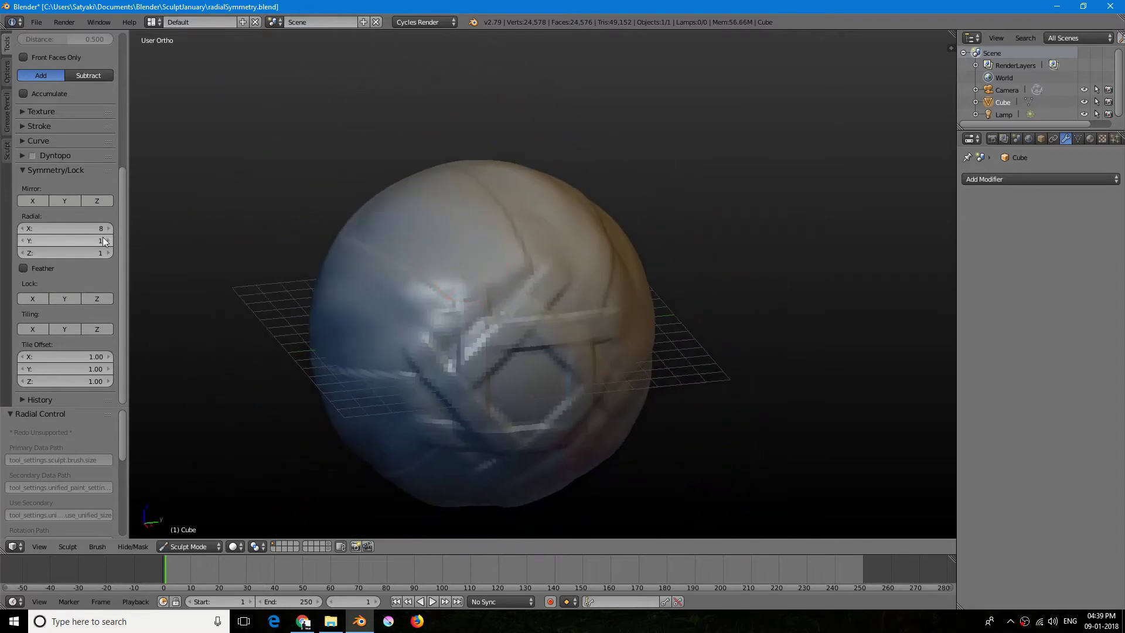
click(72, 229)
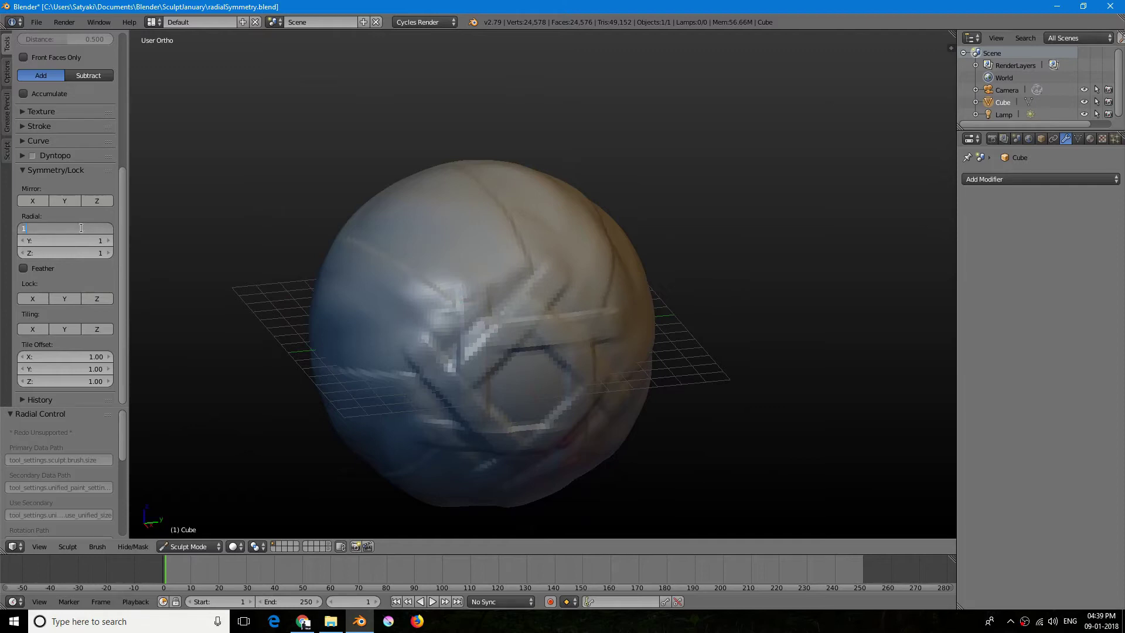
text(1)
key(Return)
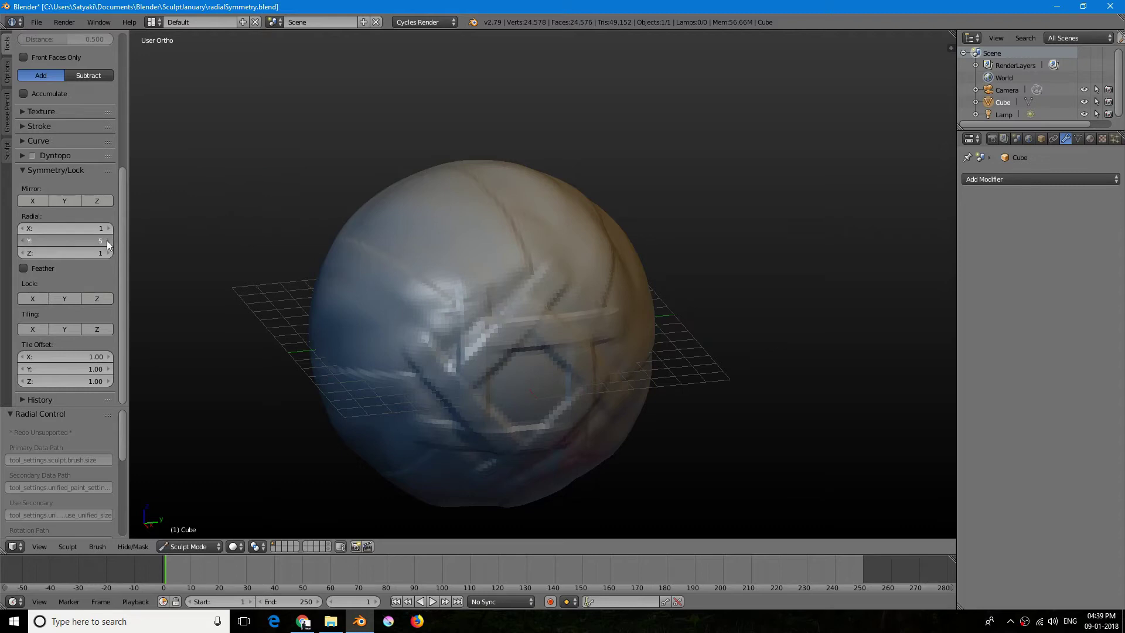
click(107, 242)
click(108, 242)
click(107, 242)
Step: Resize the brush in top view and sculpt a wavy stroke from the sphere's upper edge down along the Y axis
mouse_move(450, 233)
middle_down()
mouse_move(385, 231)
mouse_move(347, 280)
mouse_move(377, 316)
mouse_move(390, 312)
mouse_move(442, 382)
mouse_move(412, 301)
mouse_move(516, 347)
middle_up()
scroll(503, 286, up, 3)
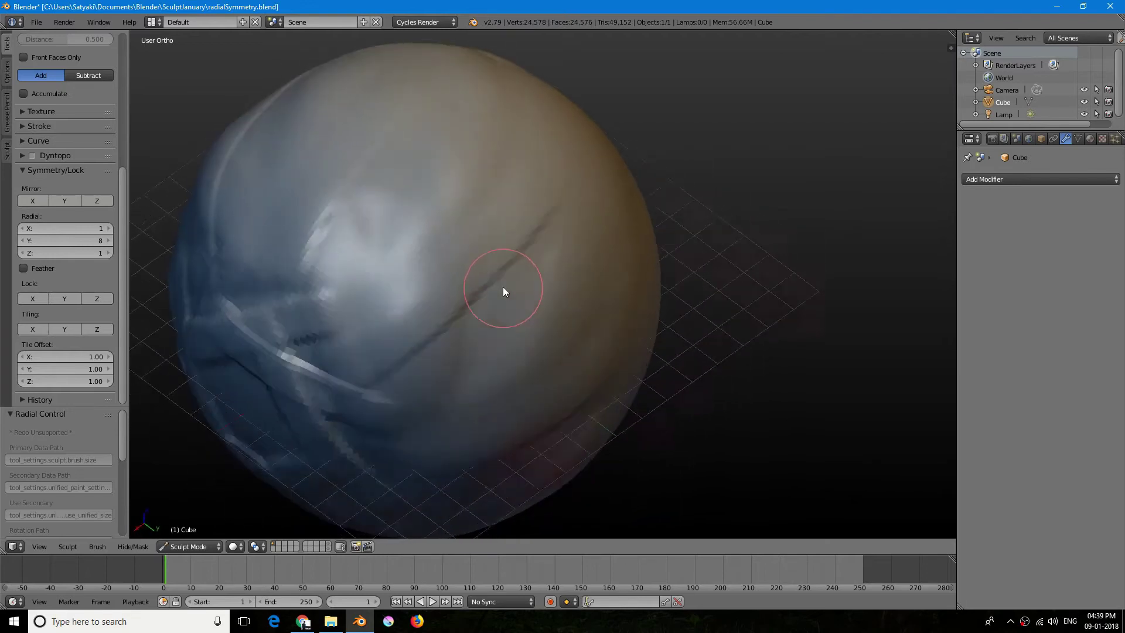
middle_drag(503, 291, 545, 359)
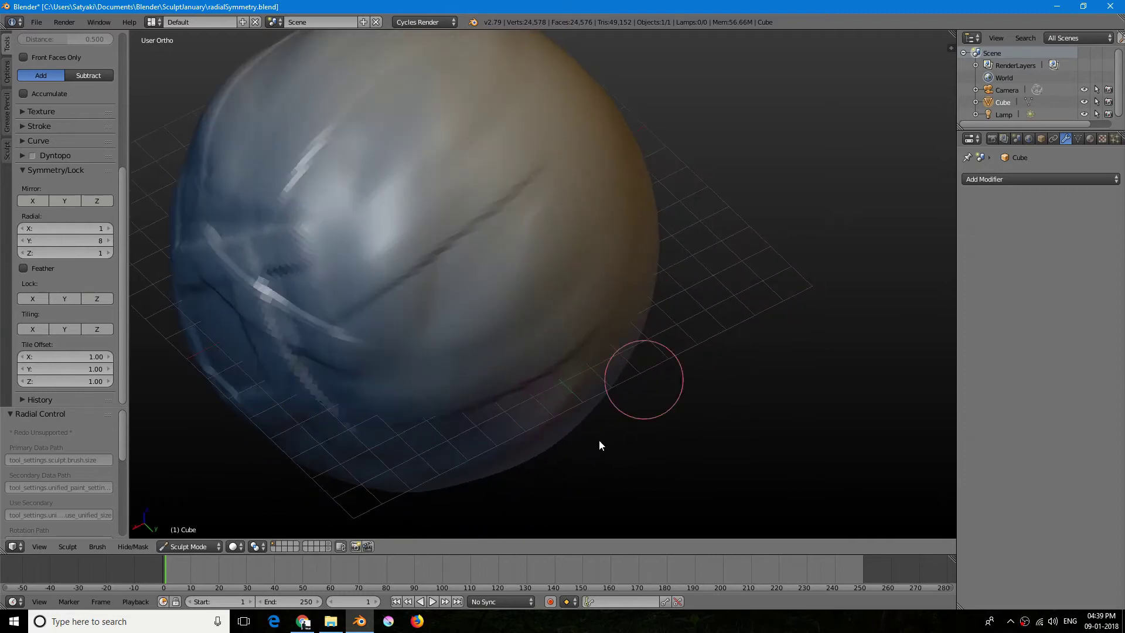
middle_drag(347, 156, 143, 303)
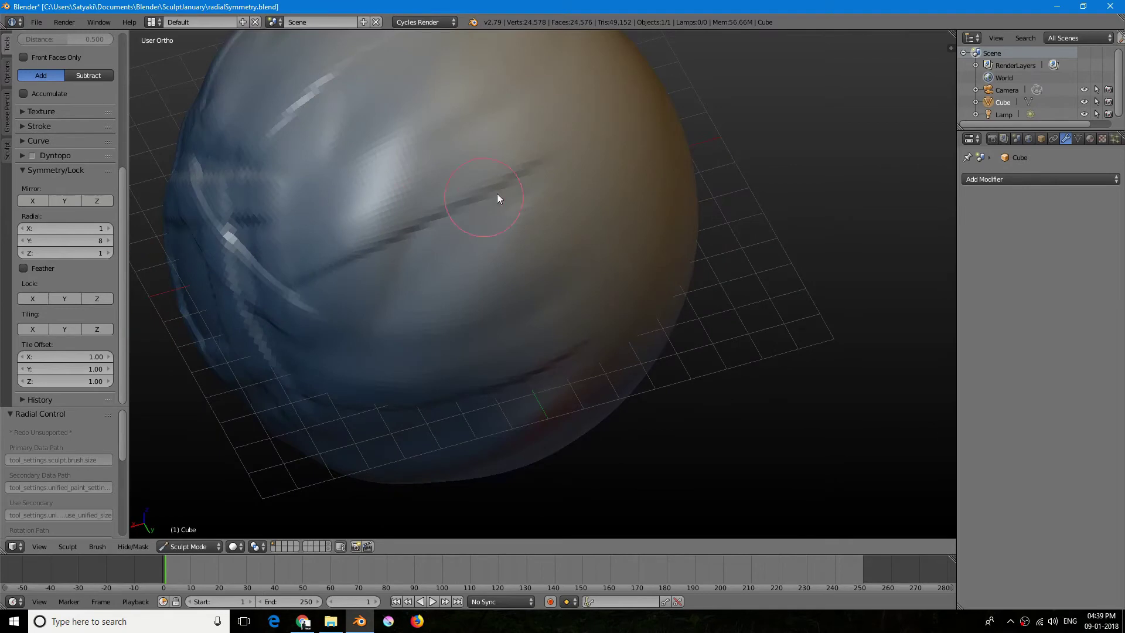
scroll(493, 268, up, 4)
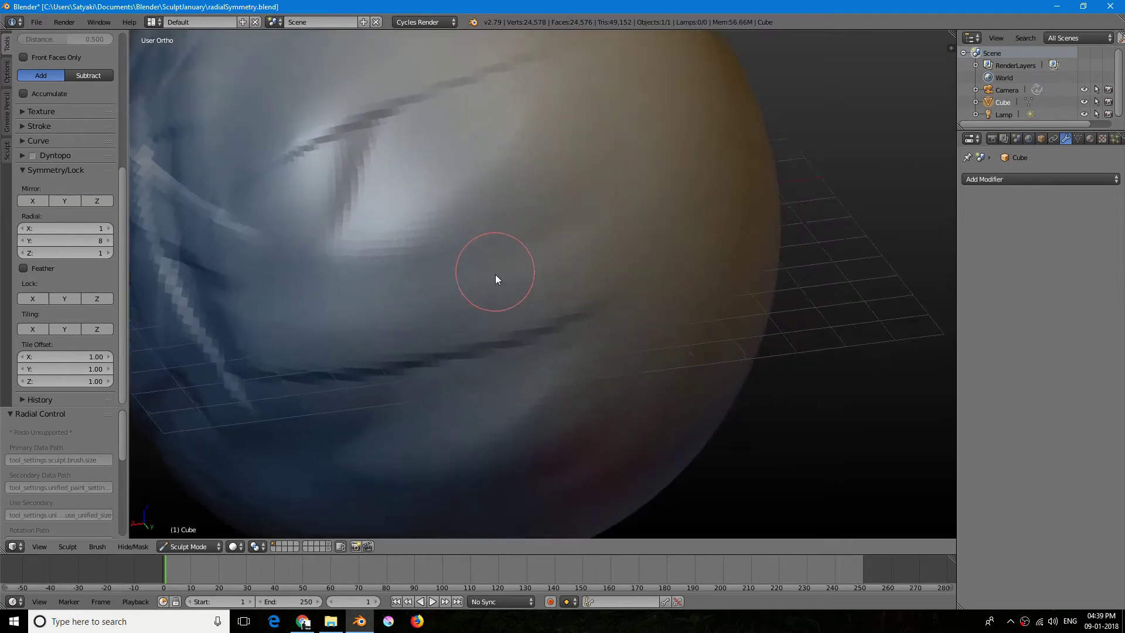
scroll(422, 281, down, 2)
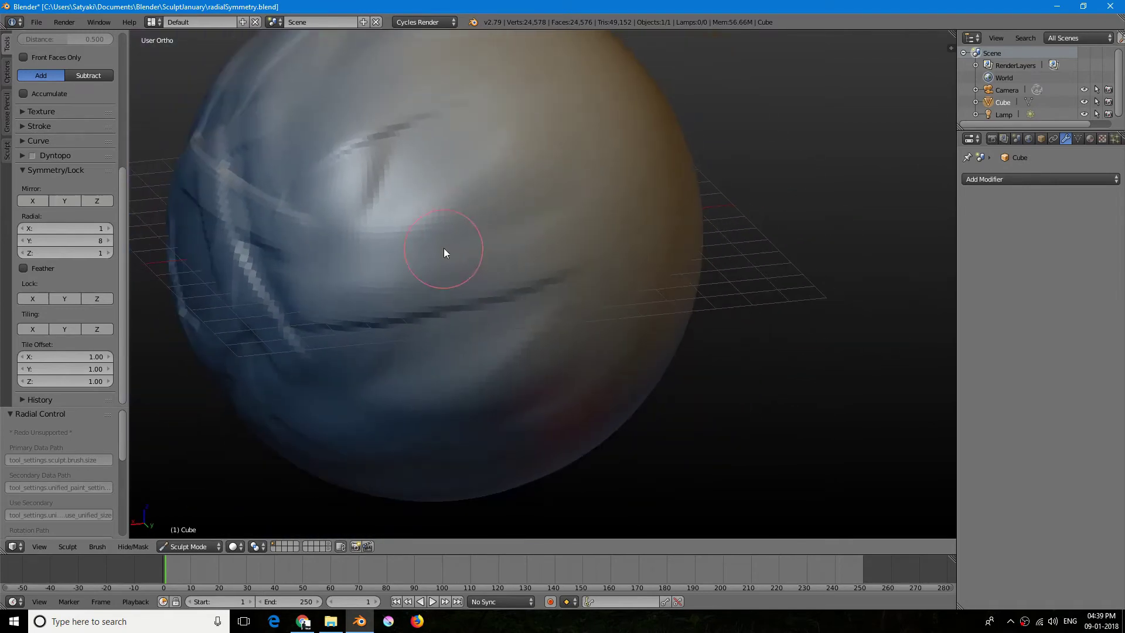
key(KP_7)
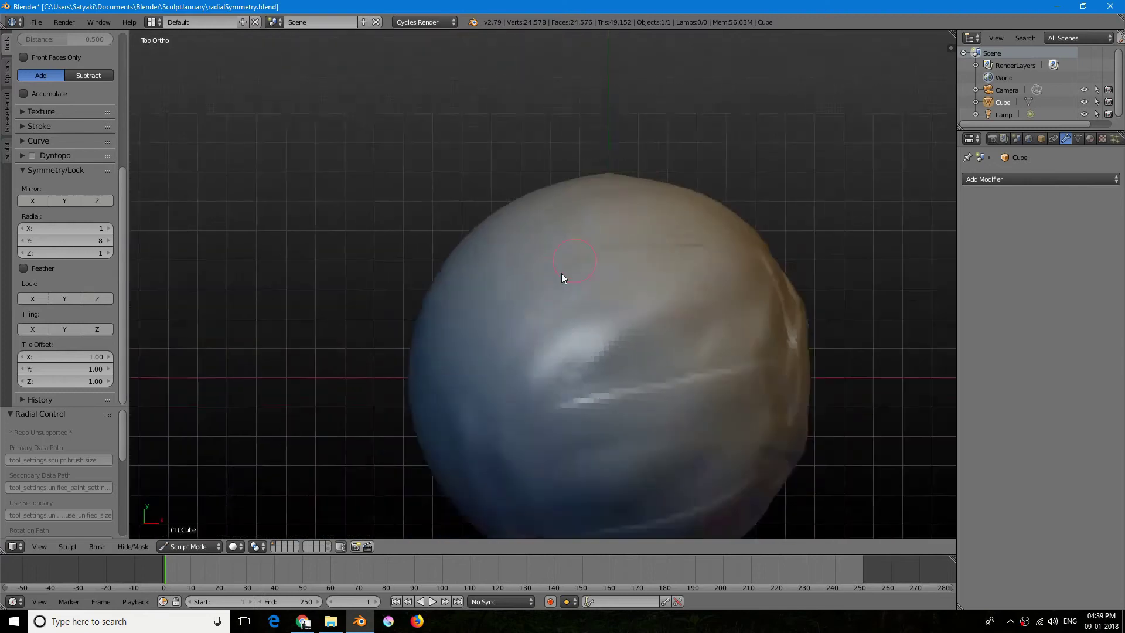
scroll(557, 278, down, 2)
shift+middle_drag(532, 300, 462, 270)
key(f)
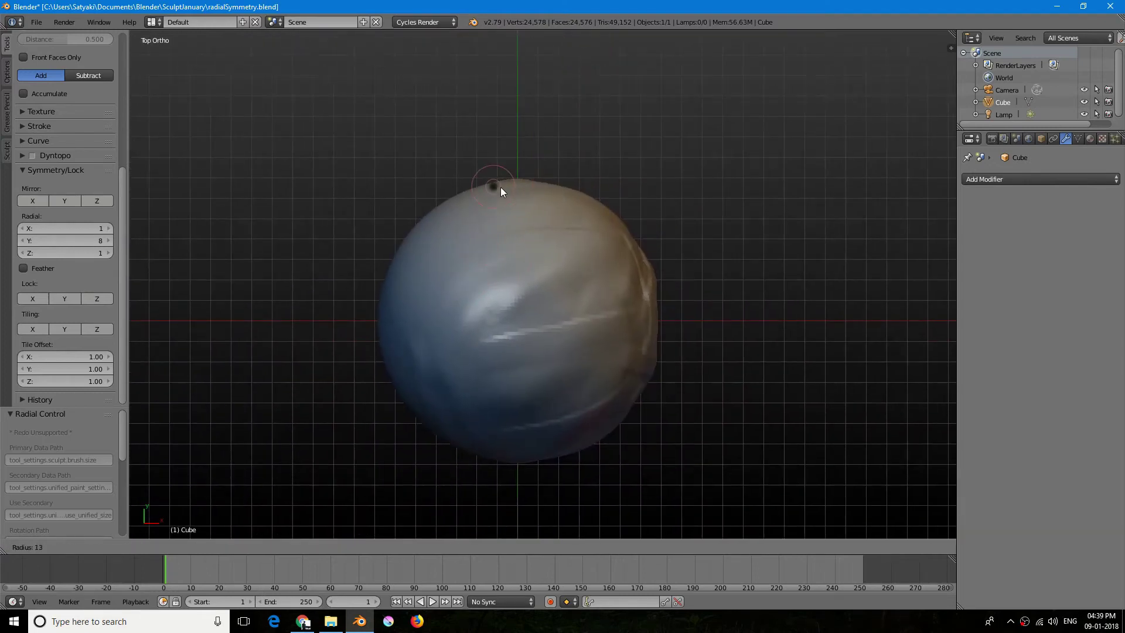
click(502, 188)
key(f)
click(513, 188)
mouse_move(520, 182)
mouse_down()
mouse_move(542, 342)
mouse_move(532, 418)
mouse_up()
Step: Adjust the brush strength and size and sculpt more wavy strokes over the sphere in top view
key(shift+f)
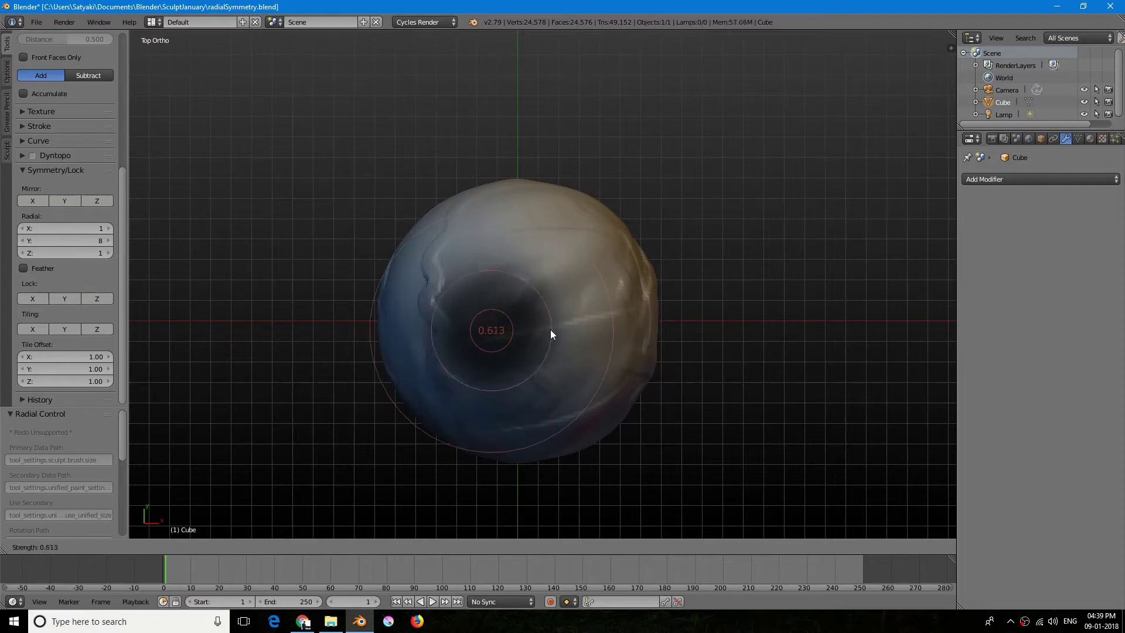
click(519, 333)
mouse_move(512, 194)
mouse_down()
mouse_move(477, 319)
mouse_move(495, 410)
mouse_move(515, 186)
mouse_up()
key(f)
click(497, 383)
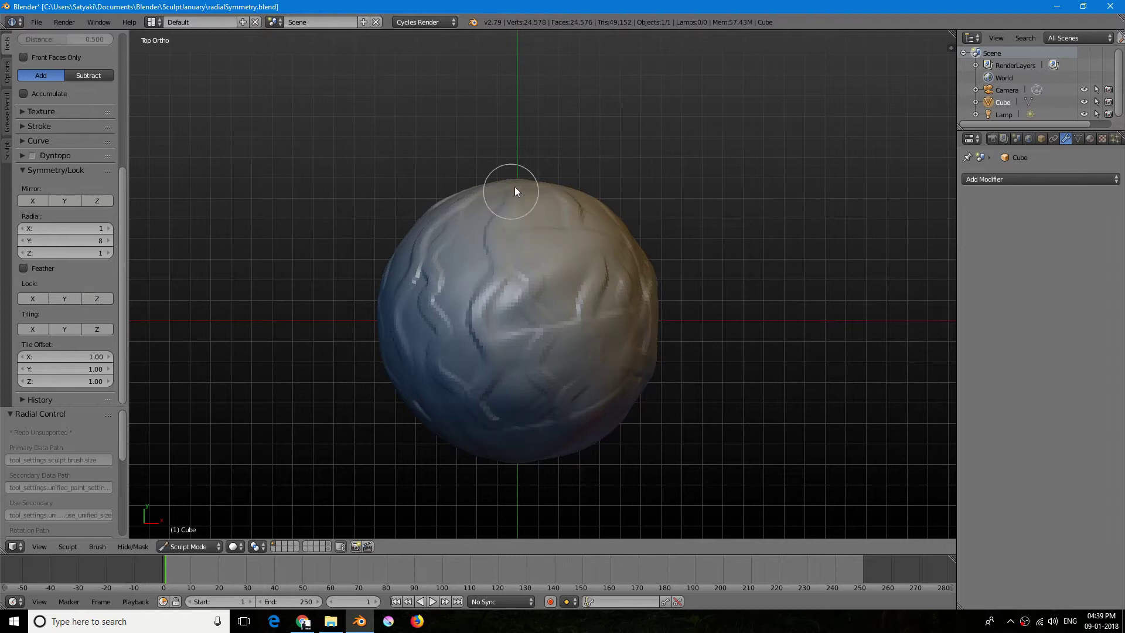
Step: Shrink the brush and sculpt an angled stroke outward from the Y-axis pole with eightfold Y radial symmetry
middle_drag(514, 186, 362, 128)
mouse_move(577, 214)
middle_down()
mouse_move(502, 175)
mouse_move(485, 151)
middle_up()
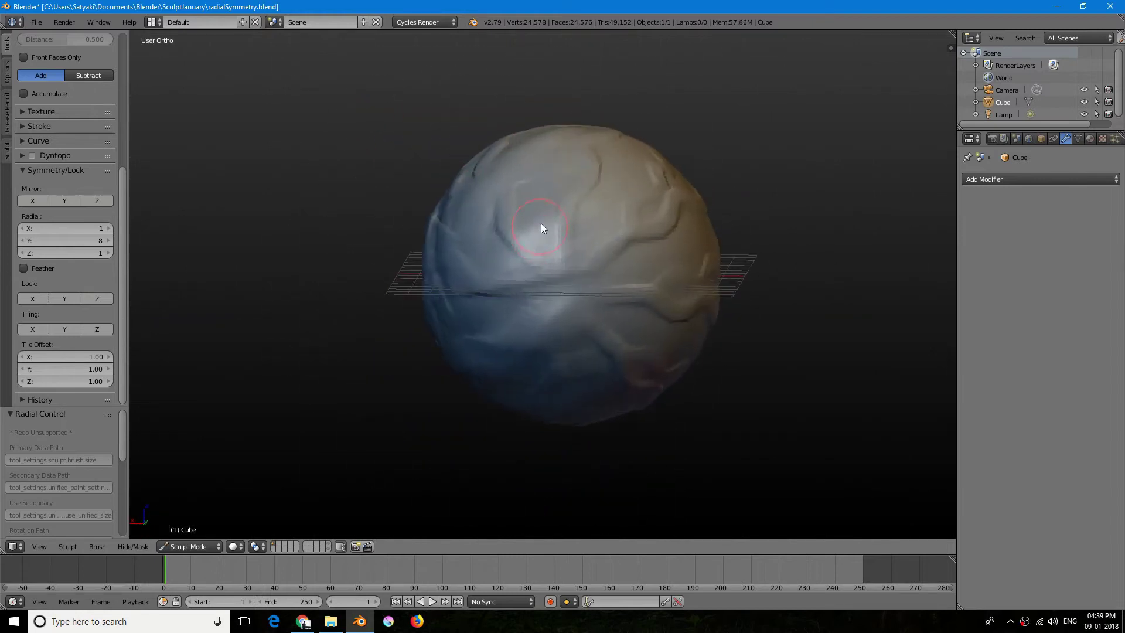
scroll(542, 232, up, 2)
key(f)
click(538, 293)
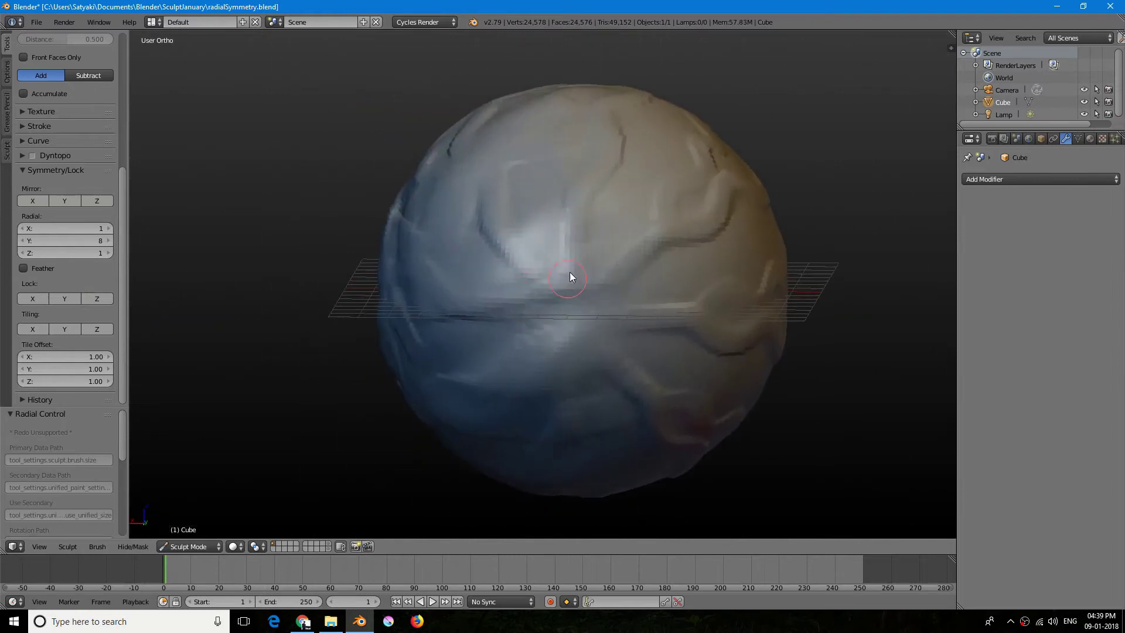
mouse_move(569, 272)
mouse_down()
mouse_move(606, 209)
mouse_move(652, 204)
mouse_up()
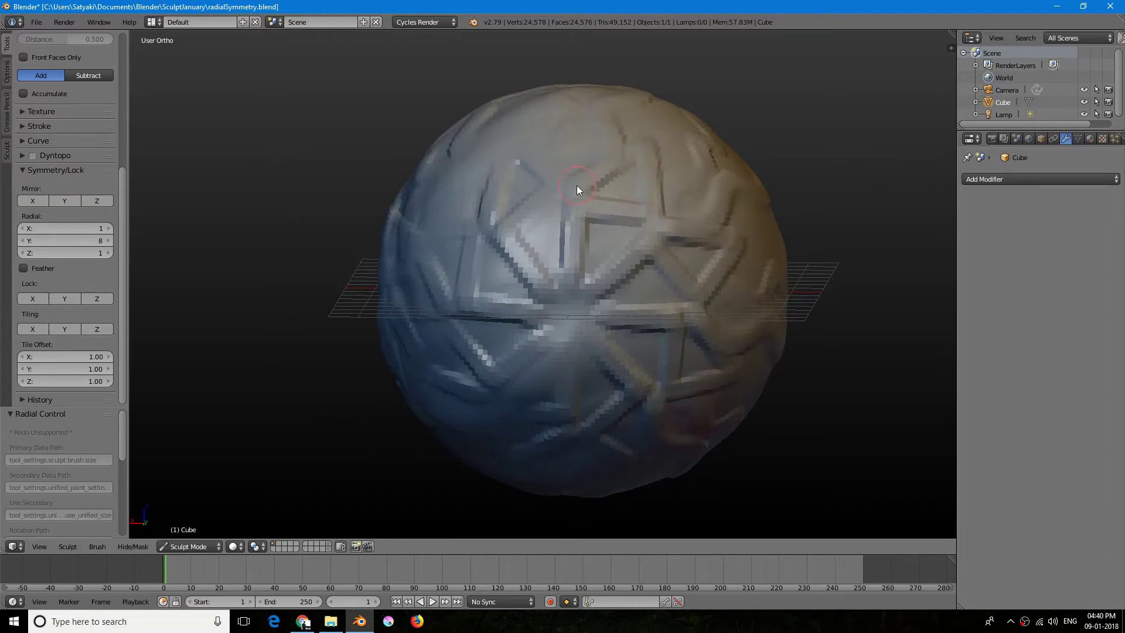
Step: Enlarge the brush and smooth part of the sculpted ridges on the side of the sphere
scroll(538, 214, down, 2)
mouse_move(538, 214)
middle_down()
mouse_move(441, 196)
mouse_move(492, 248)
mouse_move(497, 234)
middle_up()
scroll(497, 231, up, 3)
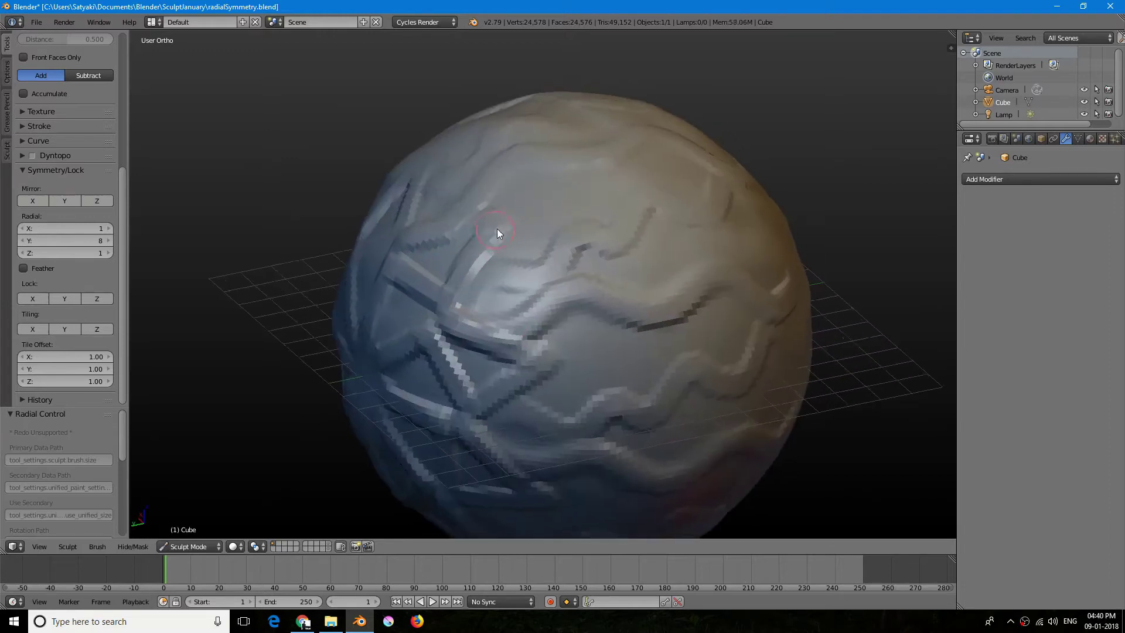
scroll(458, 375, down, 3)
mouse_move(457, 377)
middle_down()
mouse_move(540, 326)
mouse_move(591, 377)
mouse_move(650, 377)
mouse_move(736, 355)
mouse_move(615, 360)
mouse_move(568, 284)
mouse_move(495, 322)
middle_up()
scroll(529, 240, up, 3)
mouse_move(528, 241)
middle_down()
mouse_move(578, 244)
mouse_move(650, 284)
mouse_move(568, 319)
mouse_move(618, 308)
middle_up()
key(f)
click(446, 328)
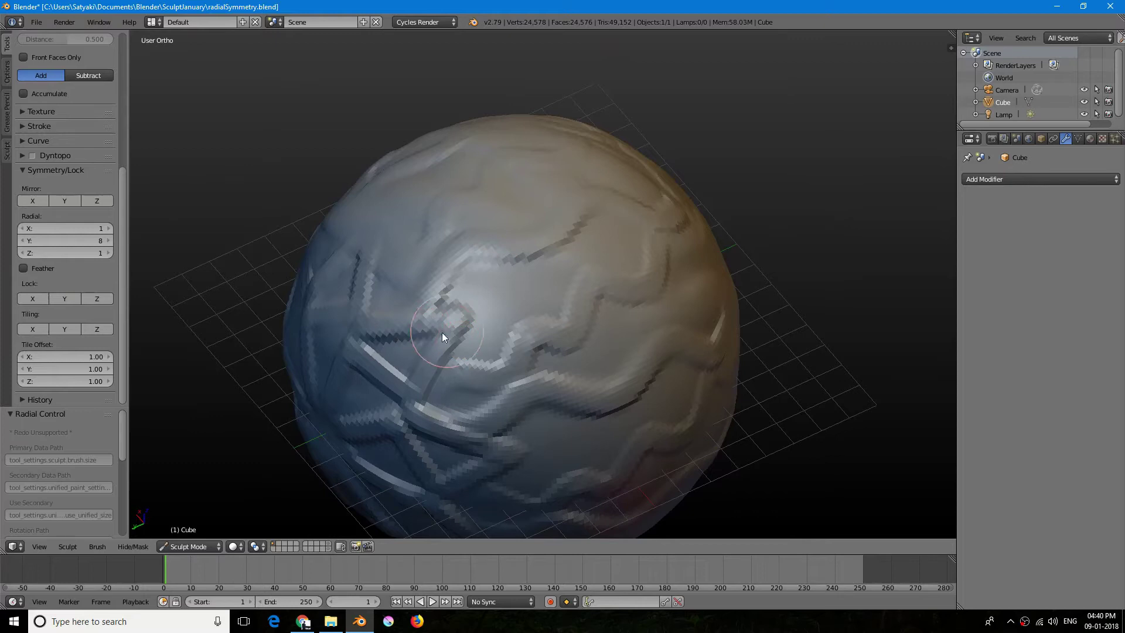
shift+drag(441, 332, 460, 395)
Step: Reset the radial symmetry count on Y to 1
scroll(428, 365, down, 1)
middle_drag(428, 365, 430, 302)
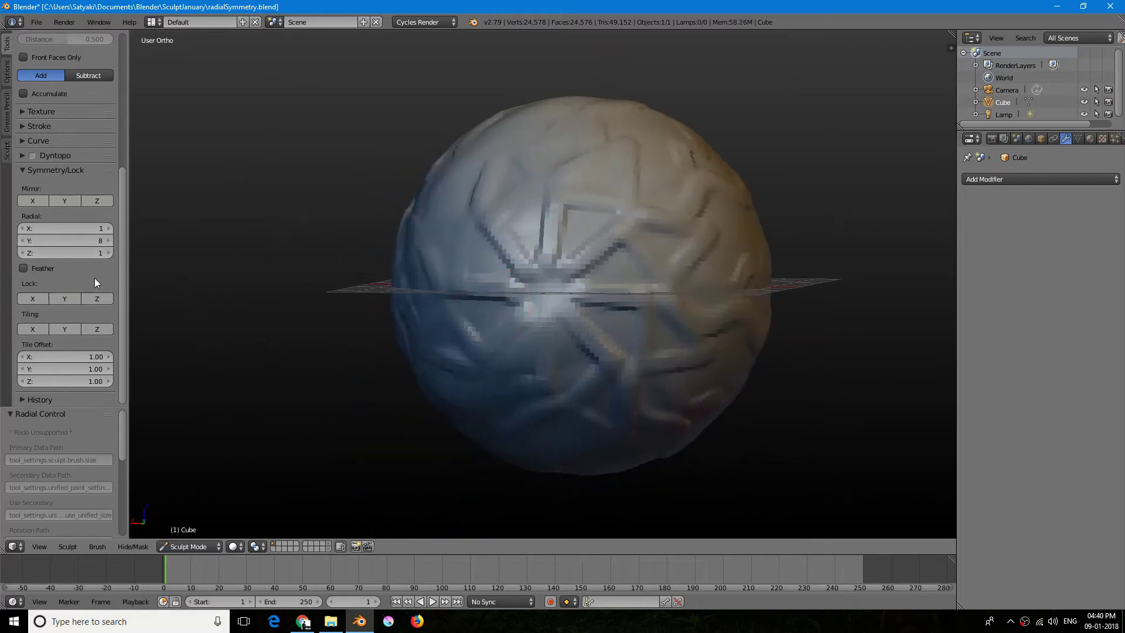
click(92, 239)
text(1)
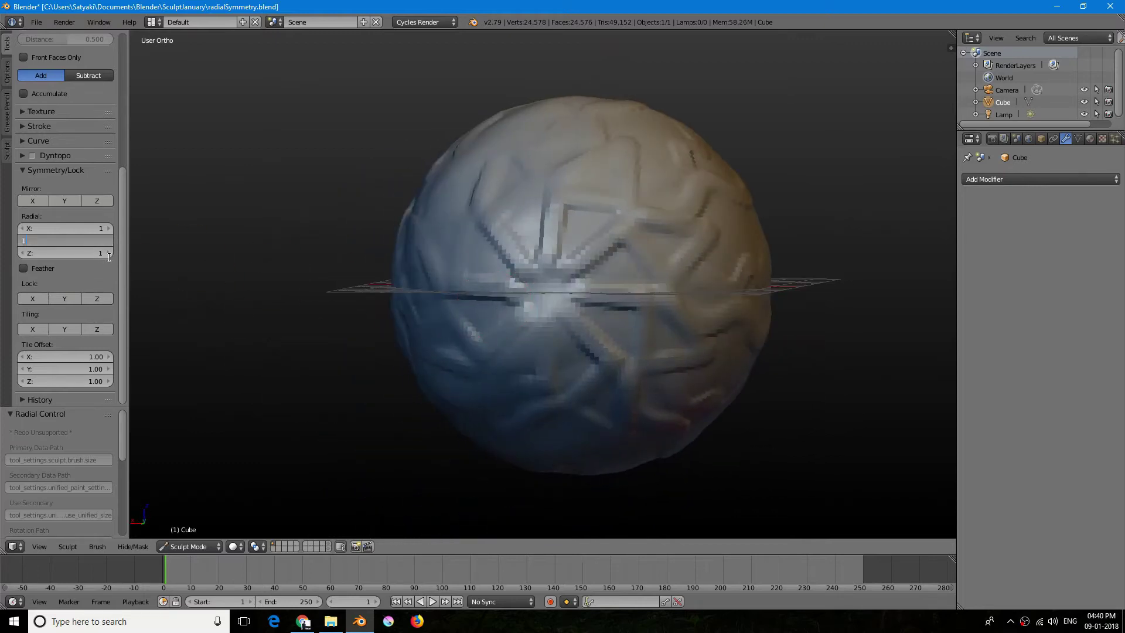
key(Return)
Step: Set the radial symmetry count on Z to 8
mouse_move(466, 221)
middle_down()
mouse_move(427, 249)
mouse_move(452, 359)
mouse_move(432, 329)
mouse_move(420, 358)
middle_up()
key(q)
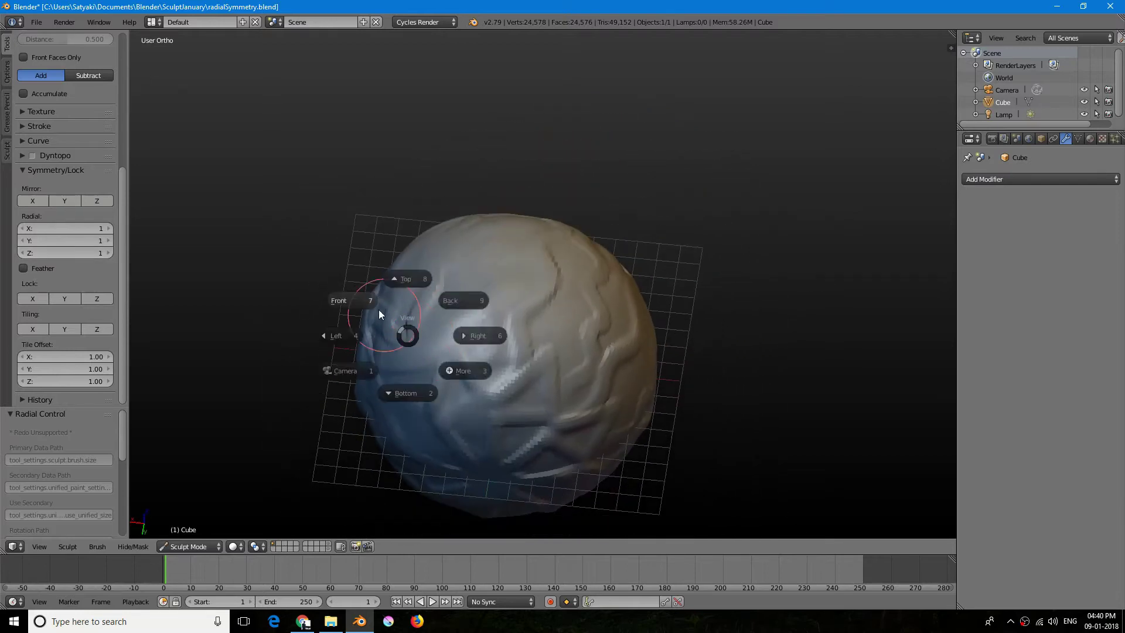
click(359, 275)
middle_drag(410, 272, 372, 306)
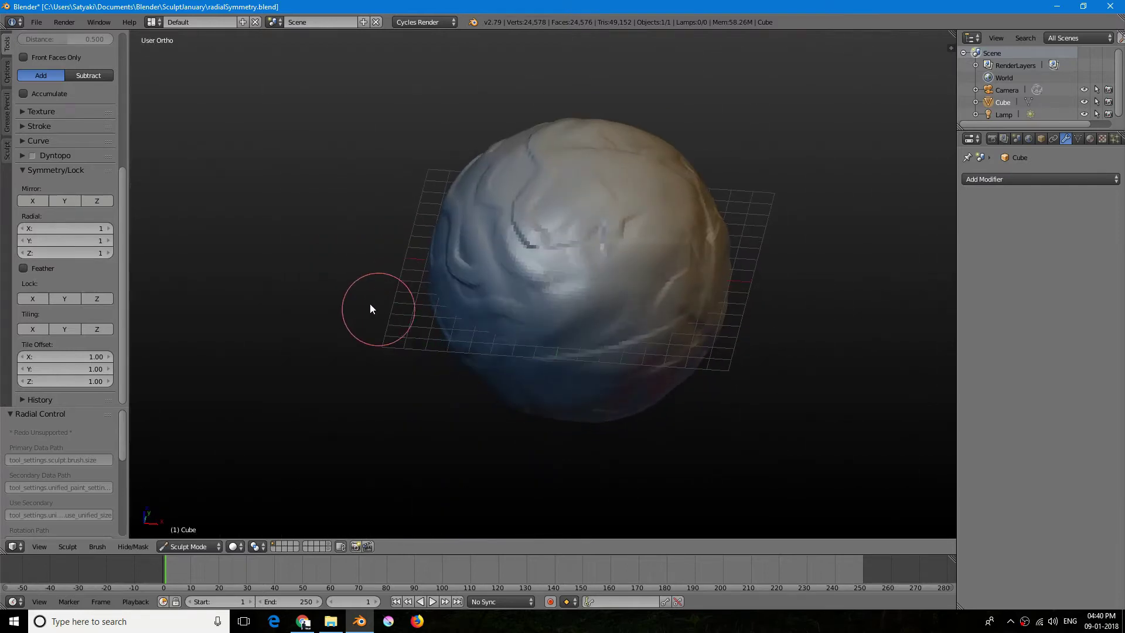
middle_drag(196, 244, 129, 258)
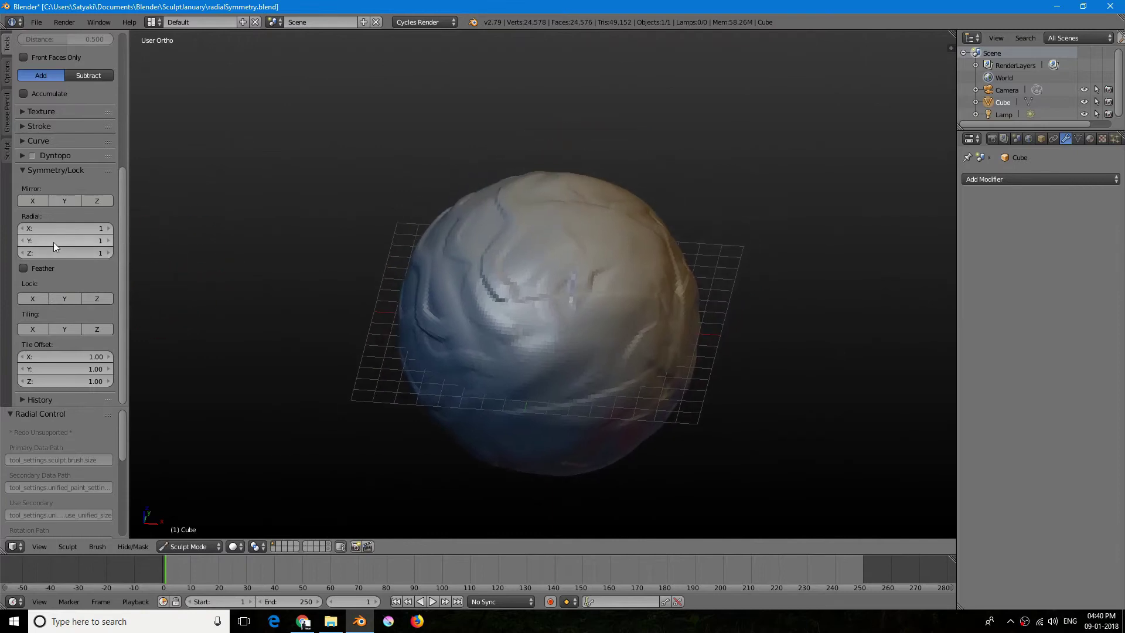
click(67, 254)
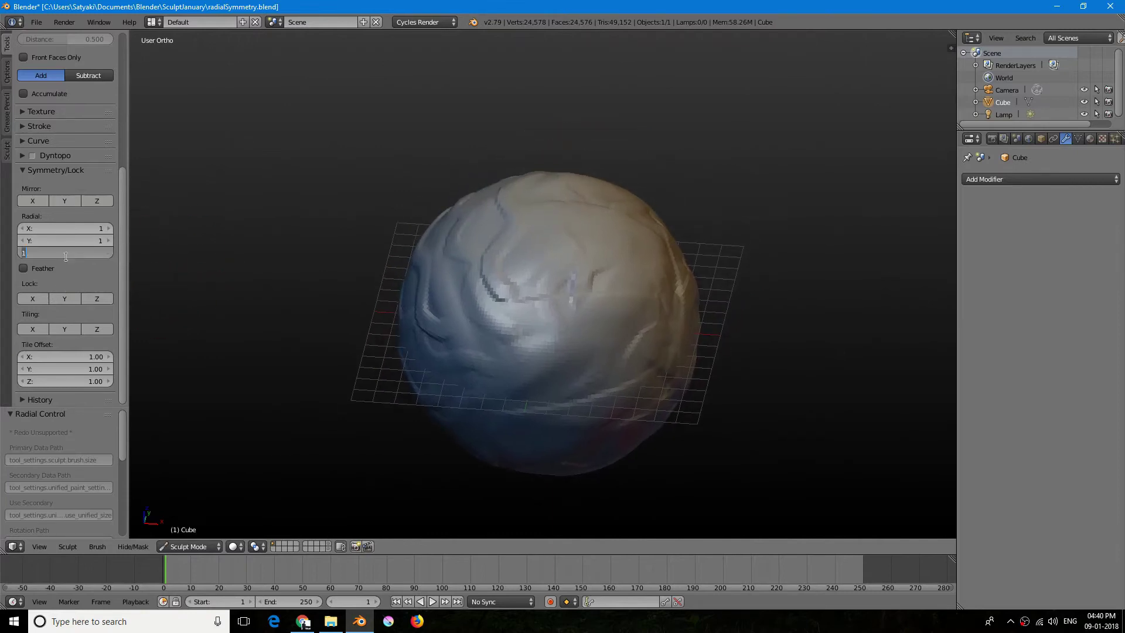
text(8)
key(Return)
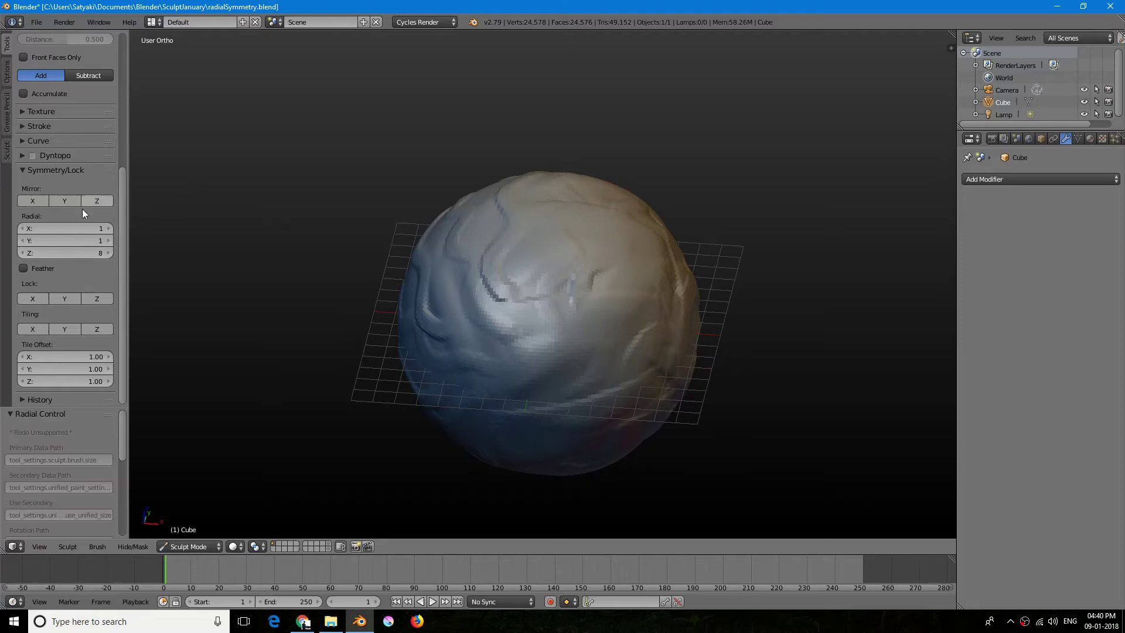
Step: Raise the radial symmetry count on Z to 10 and sculpt a vertical stroke along the sphere's middle in front view
click(109, 253)
click(108, 253)
shift+middle_drag(437, 223, 425, 312)
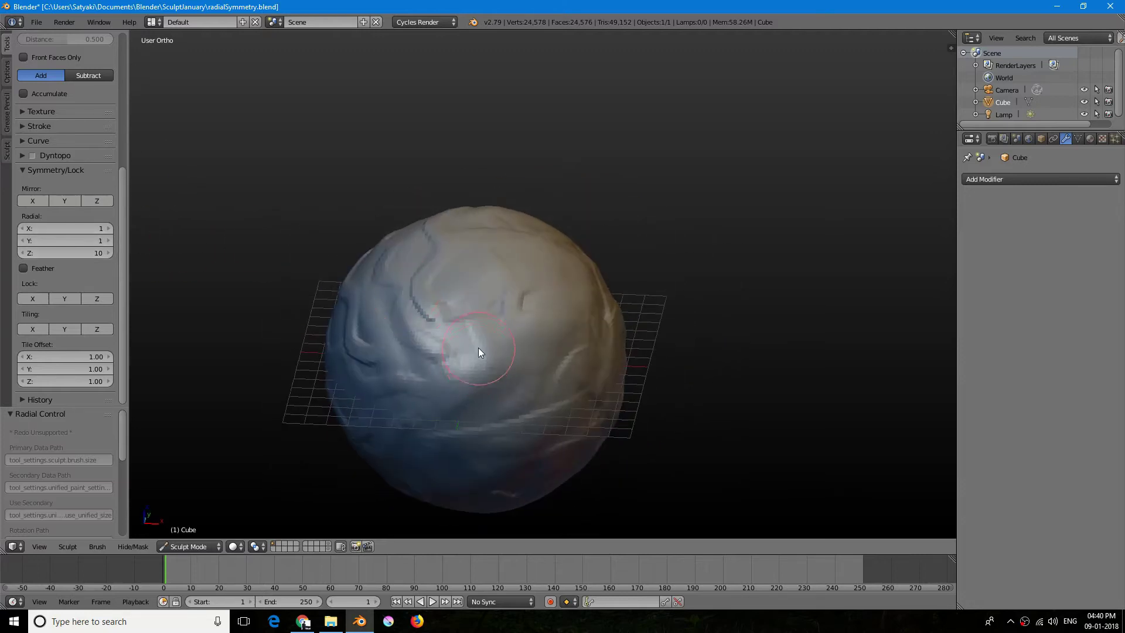
key(KP_1)
mouse_move(473, 462)
mouse_down()
mouse_move(466, 262)
mouse_move(475, 500)
mouse_up()
scroll(432, 379, down, 2)
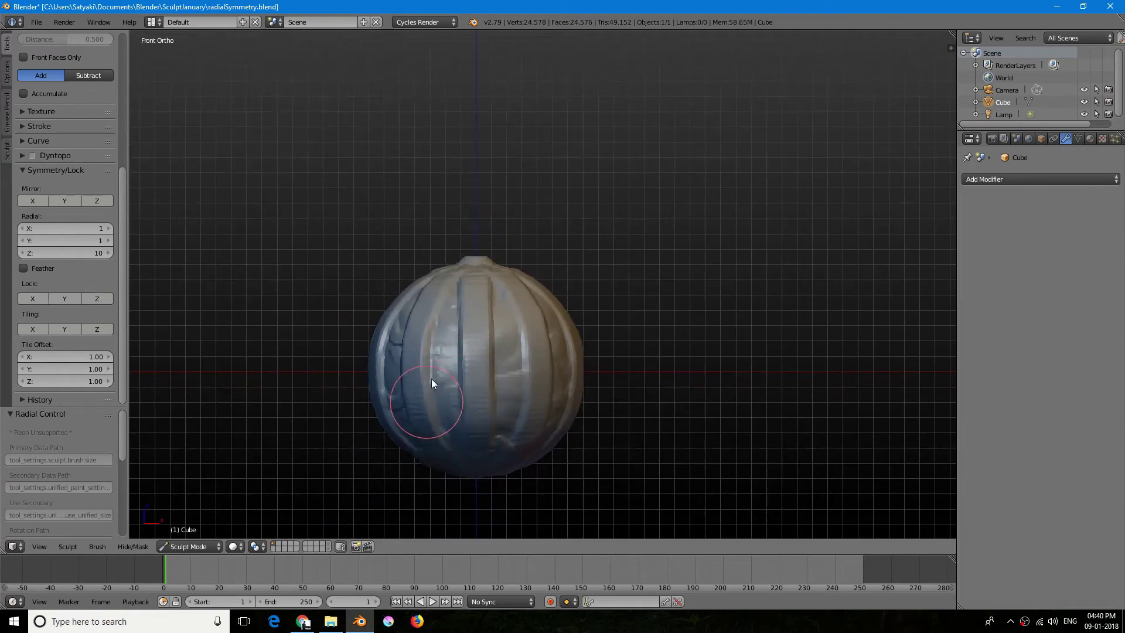
Step: Sculpt swirling strokes outward from the Z-axis pole with tenfold Z radial symmetry and smooth the resulting ridges
mouse_move(478, 101)
middle_down()
mouse_move(467, 218)
mouse_move(437, 261)
mouse_move(484, 203)
middle_up()
scroll(484, 203, up, 3)
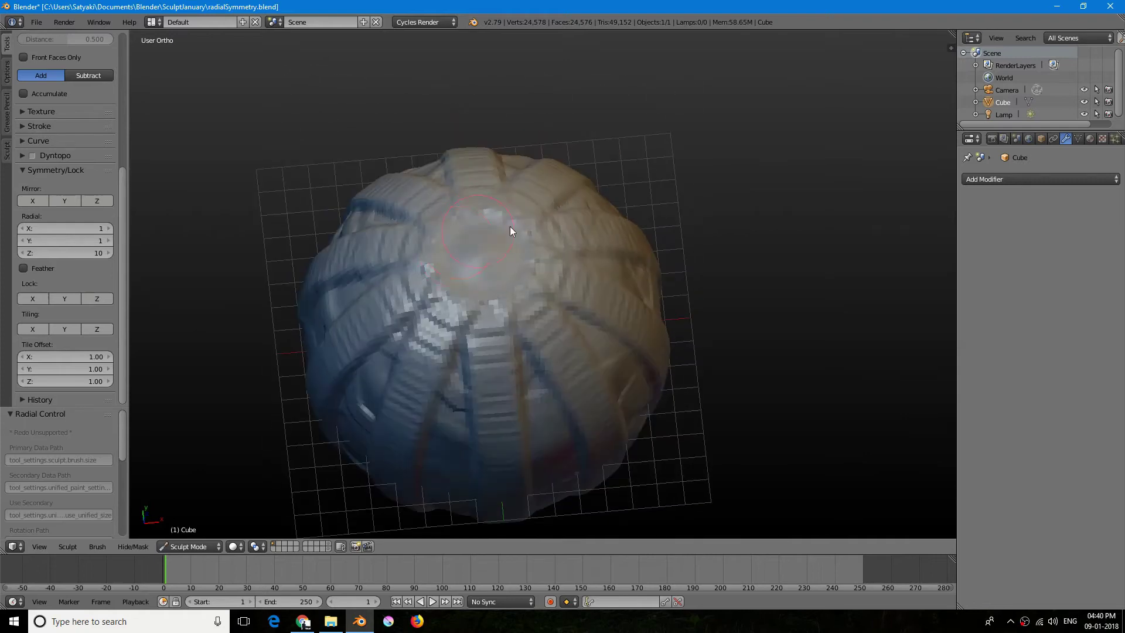
mouse_move(510, 231)
mouse_down()
mouse_move(593, 253)
mouse_move(608, 304)
mouse_move(477, 497)
mouse_up()
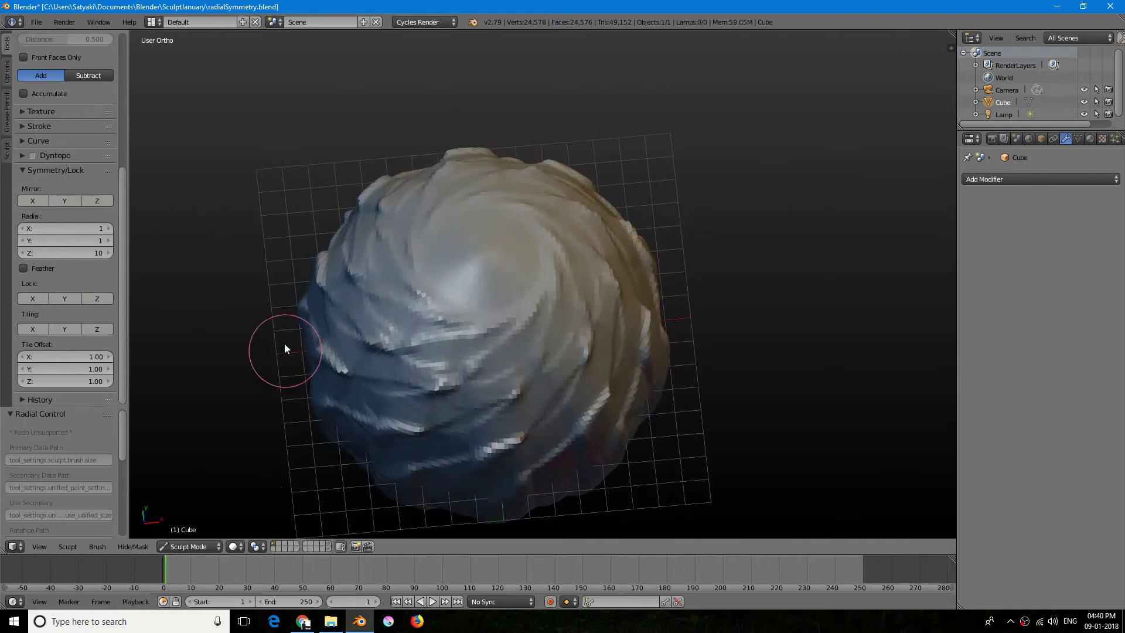
middle_drag(285, 348, 299, 297)
scroll(303, 281, down, 2)
middle_drag(406, 402, 436, 343)
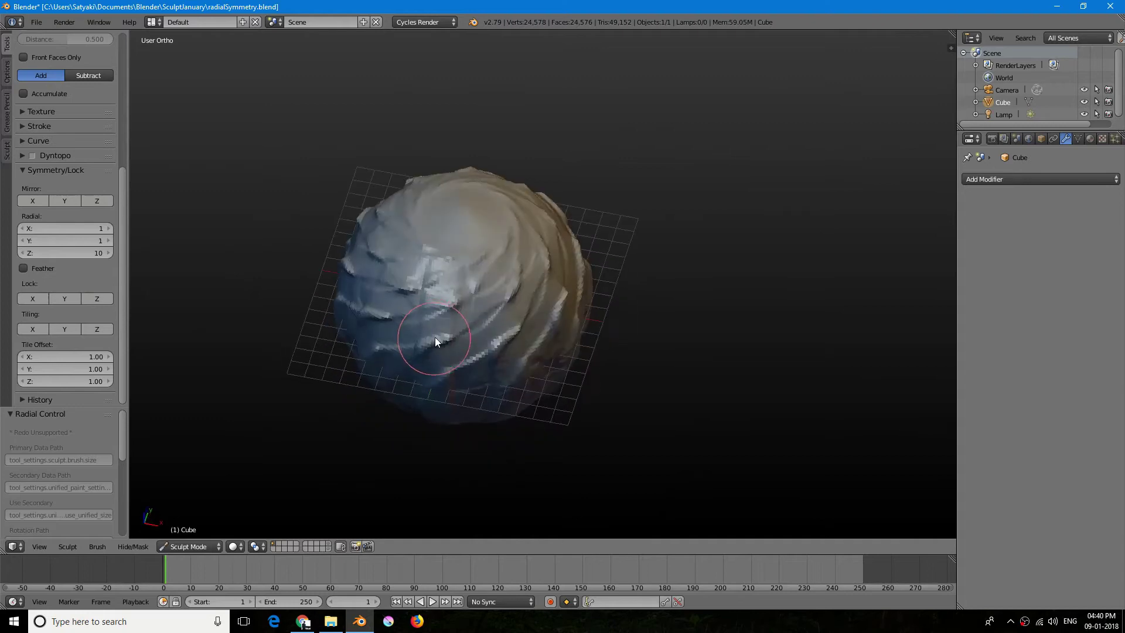
mouse_move(435, 338)
shift+mouse_down()
mouse_move(554, 247)
mouse_move(641, 203)
shift+mouse_up()
Step: Sculpt a diagonal groove from near the top pole down the sphere's side and soften it with smoothing
middle_drag(509, 250, 404, 205)
mouse_move(496, 330)
shift+middle_down()
mouse_move(459, 265)
mouse_move(523, 264)
mouse_move(492, 258)
shift+middle_up()
scroll(497, 269, up, 4)
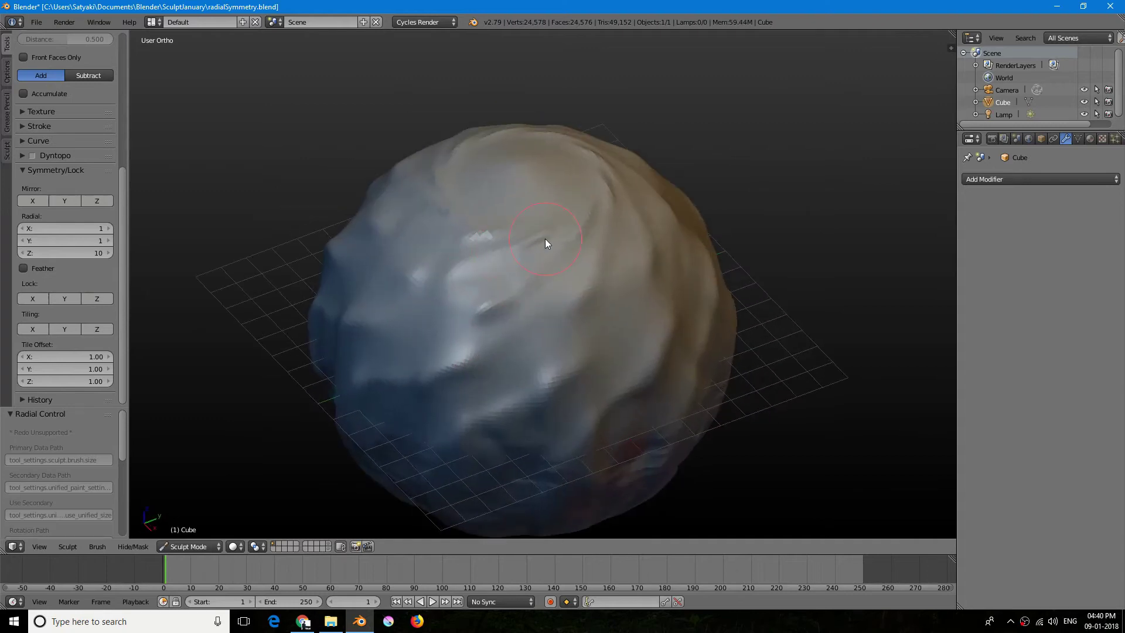
drag(545, 238, 378, 428)
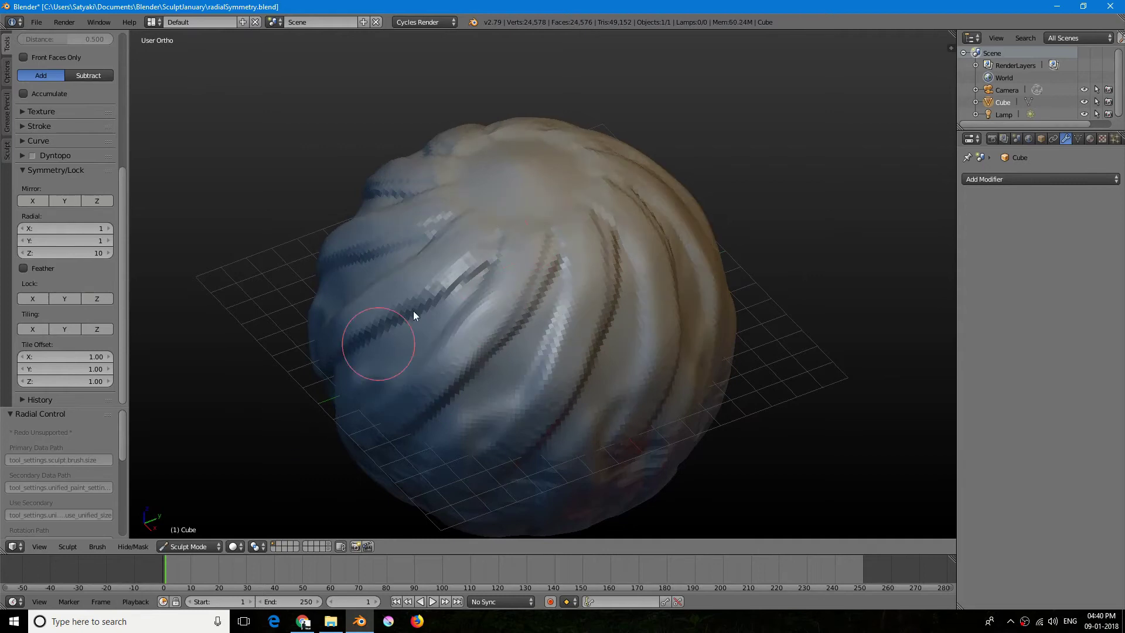
mouse_move(483, 232)
middle_down()
mouse_move(543, 198)
mouse_move(507, 251)
mouse_move(525, 258)
middle_up()
shift+drag(518, 300, 590, 212)
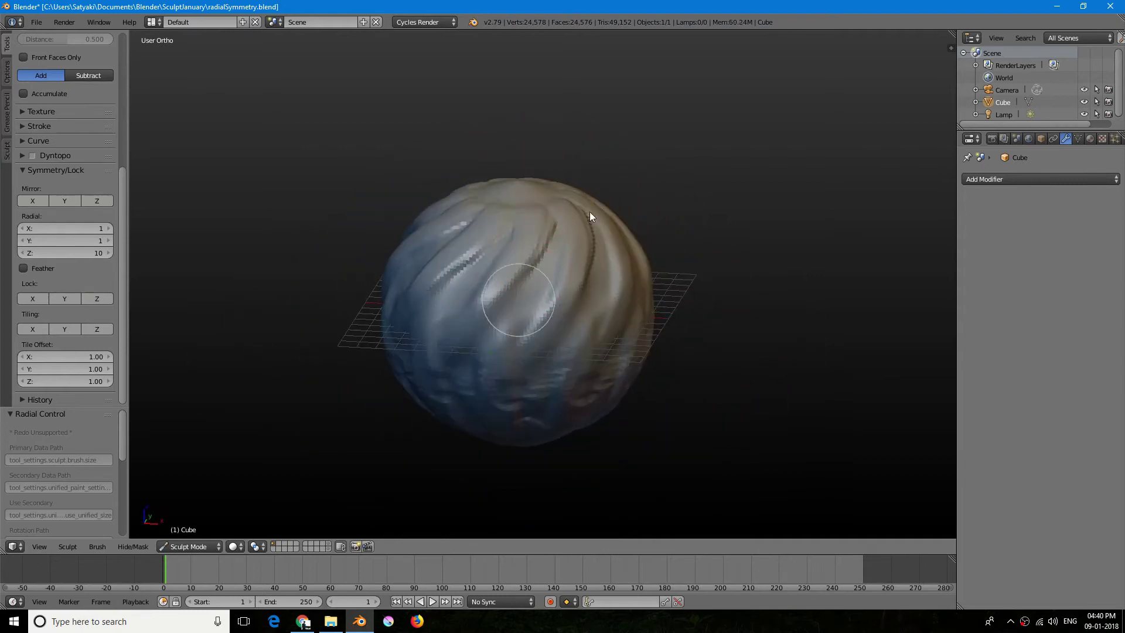
Step: Sculpt steeper diagonal strokes up the side of the sphere and around its top with a smaller brush
middle_drag(590, 217, 416, 385)
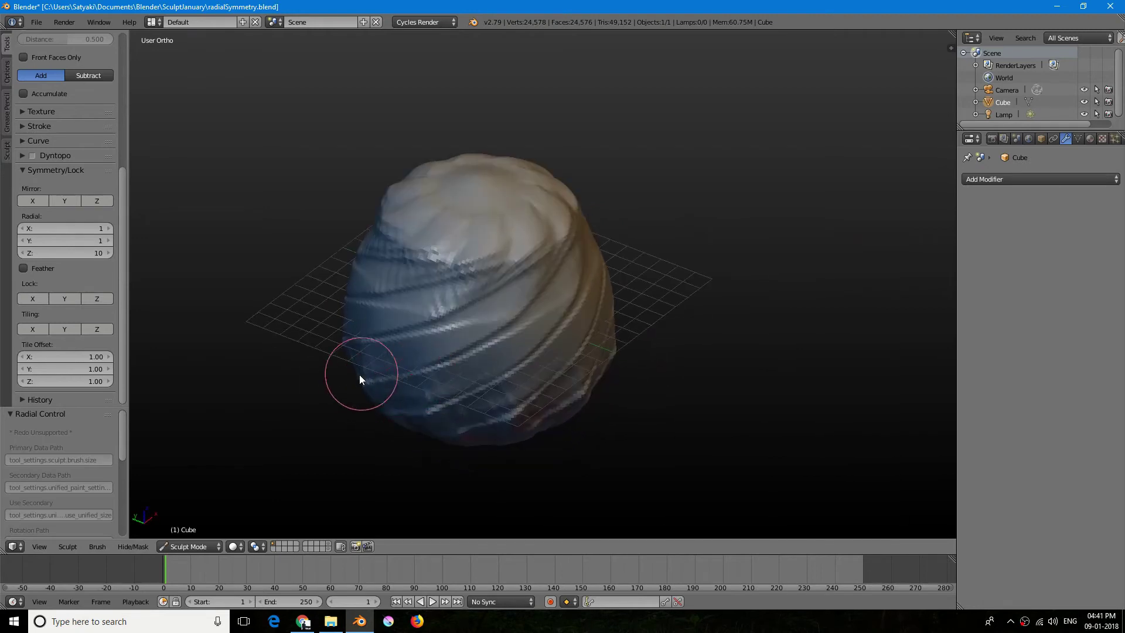
drag(350, 375, 654, 100)
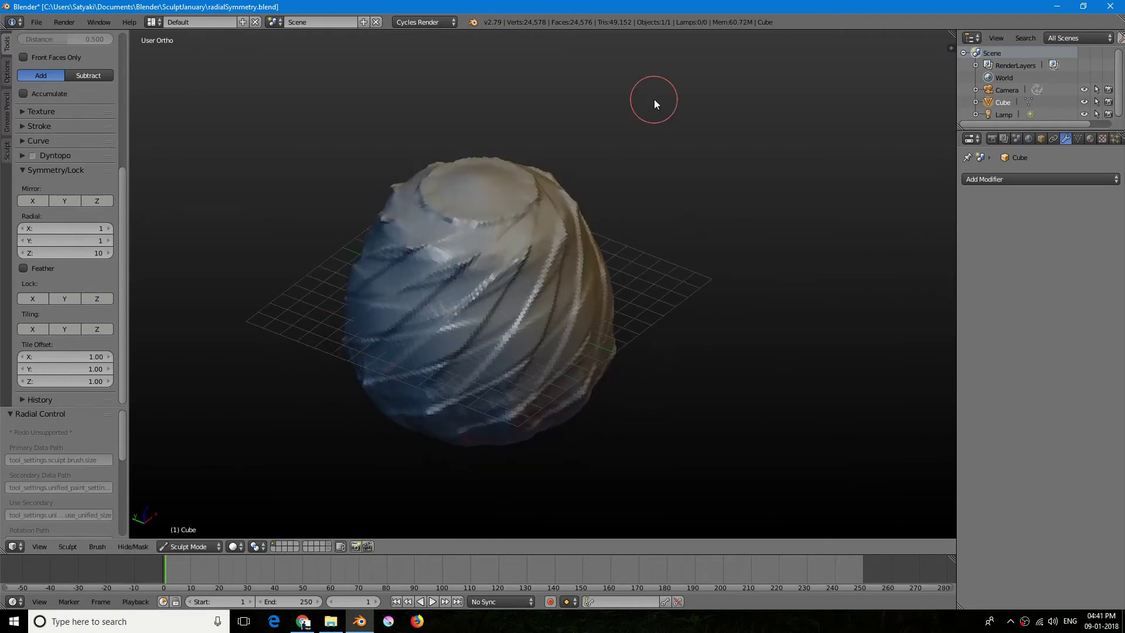
mouse_move(615, 155)
middle_down()
mouse_move(442, 170)
mouse_move(678, 227)
mouse_move(451, 266)
mouse_move(384, 157)
mouse_move(486, 259)
mouse_move(518, 351)
mouse_move(509, 366)
mouse_move(520, 336)
mouse_move(499, 255)
mouse_move(506, 359)
mouse_move(530, 361)
mouse_move(540, 270)
mouse_move(562, 256)
mouse_move(550, 253)
middle_up()
scroll(540, 269, up, 2)
Step: Undo the sculpting from Object Mode to restore the smooth sphere and return to Sculpt Mode
key(Tab)
mouse_move(480, 282)
middle_down()
mouse_move(518, 266)
mouse_move(487, 243)
mouse_move(487, 329)
middle_up()
key(ctrl+z)
key(Tab)
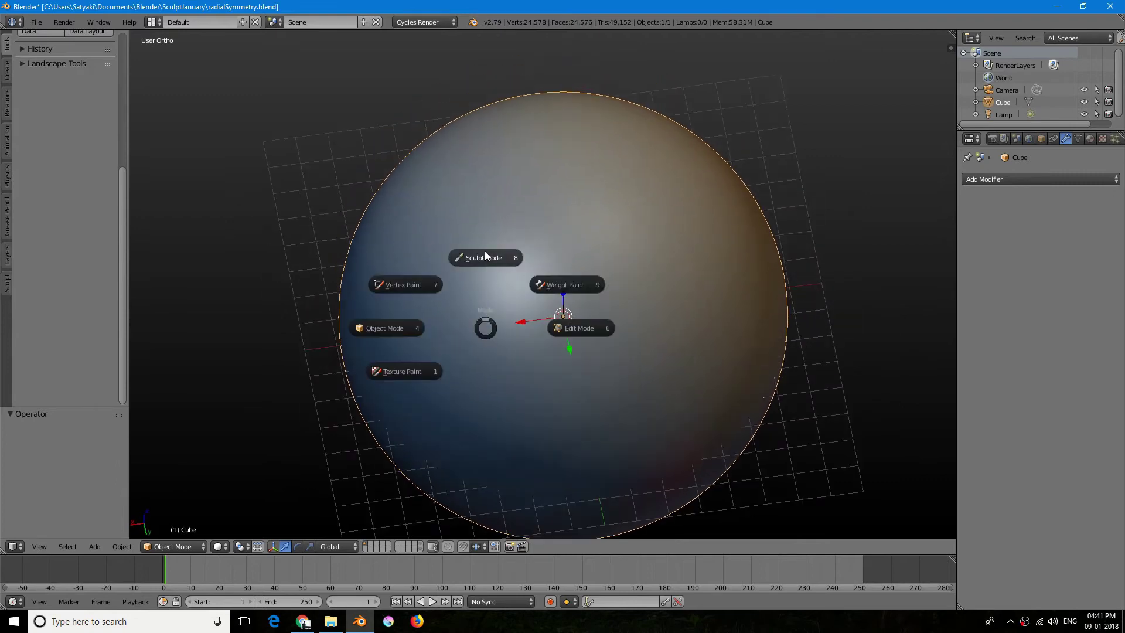
click(486, 256)
scroll(493, 282, down, 2)
key(Tab)
click(423, 286)
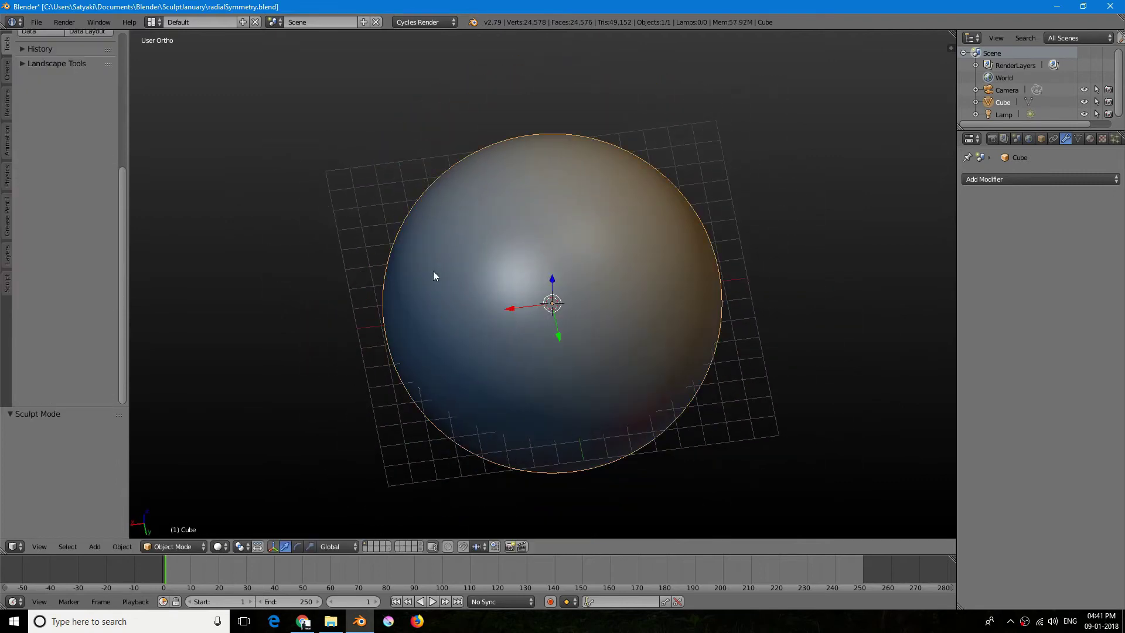
middle_drag(463, 273, 452, 319)
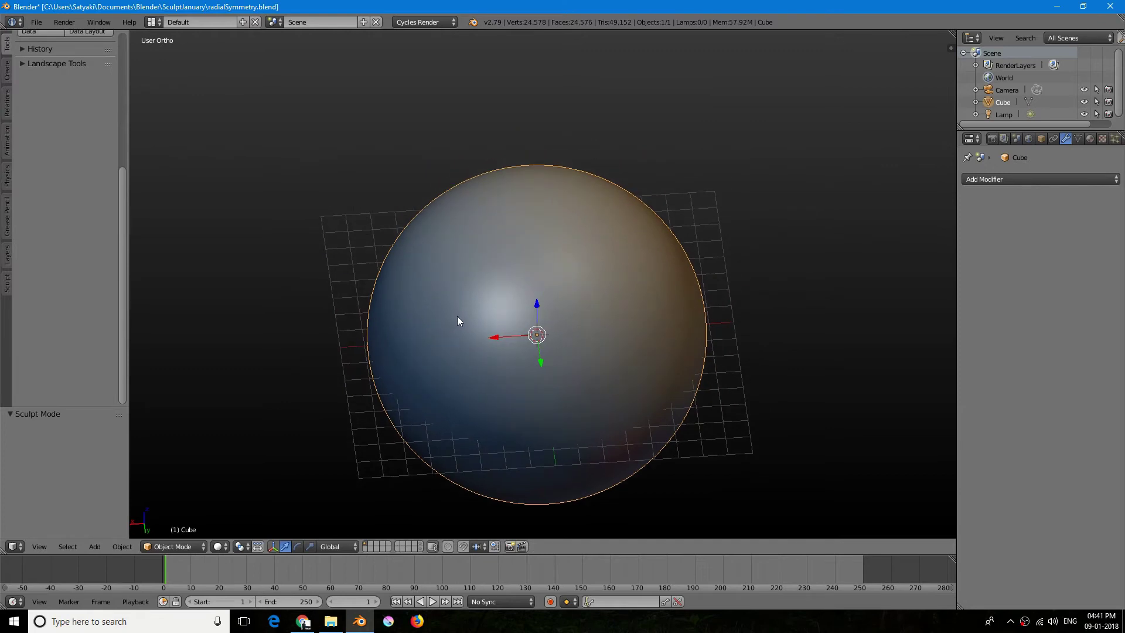
key(Tab)
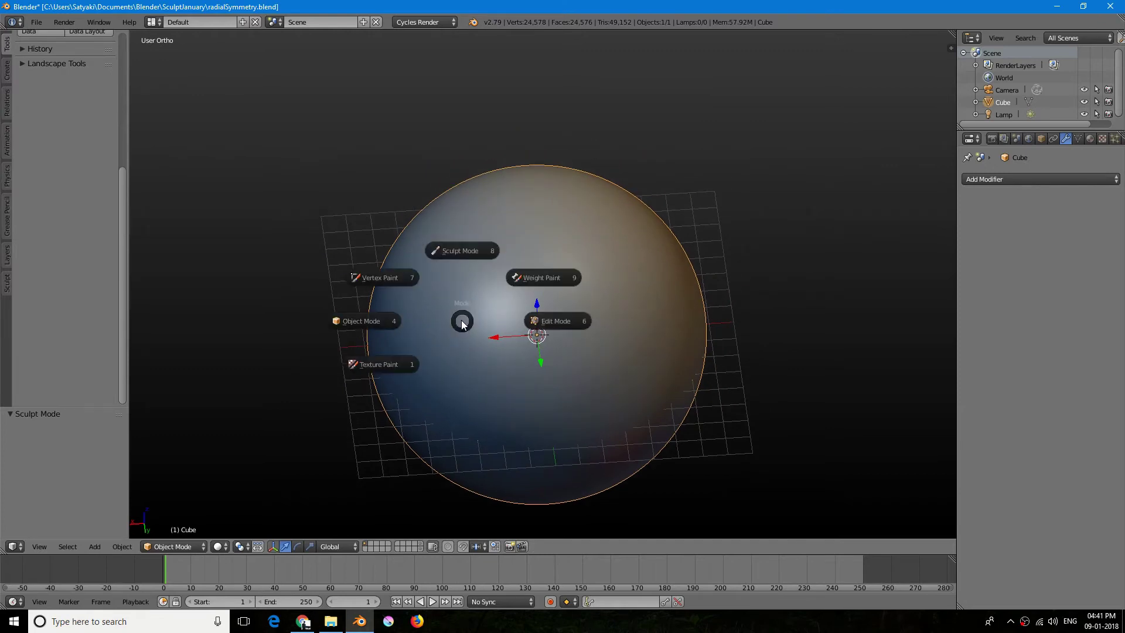
click(460, 245)
Step: Set the radial symmetry counts on X and Y to 3 and turn off the X mirror
mouse_move(461, 241)
middle_down()
mouse_move(463, 218)
mouse_move(460, 346)
middle_up()
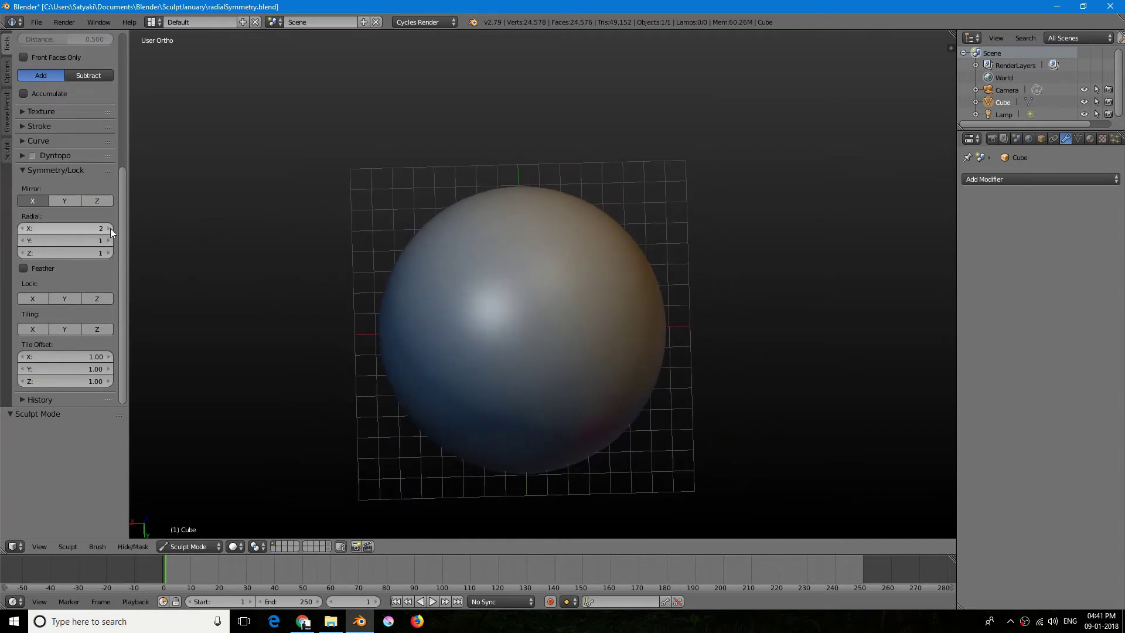
drag(111, 228, 114, 235)
mouse_move(527, 299)
shift+middle_down()
mouse_move(448, 308)
mouse_move(467, 347)
shift+middle_up()
click(32, 198)
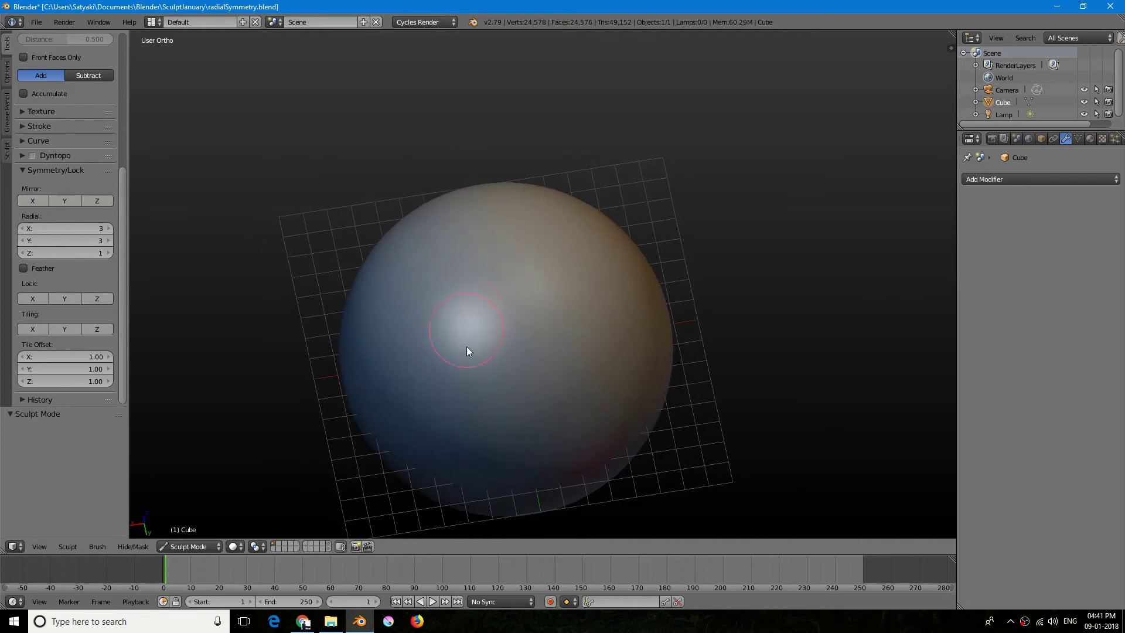
mouse_move(482, 359)
mouse_down()
mouse_move(495, 311)
mouse_move(487, 369)
mouse_up()
mouse_move(487, 369)
middle_down()
mouse_move(563, 321)
mouse_move(606, 233)
mouse_move(451, 238)
mouse_move(414, 306)
mouse_move(344, 324)
mouse_move(483, 321)
mouse_move(493, 266)
mouse_move(508, 366)
mouse_move(506, 232)
mouse_move(432, 330)
middle_up()
key(ctrl+z)
Step: Sculpt curved strokes on the top and side of the sphere with threefold radial symmetry on X and Y
key(KP_7)
mouse_move(496, 215)
mouse_down()
mouse_move(422, 296)
mouse_move(432, 437)
mouse_move(533, 291)
mouse_move(507, 380)
mouse_up()
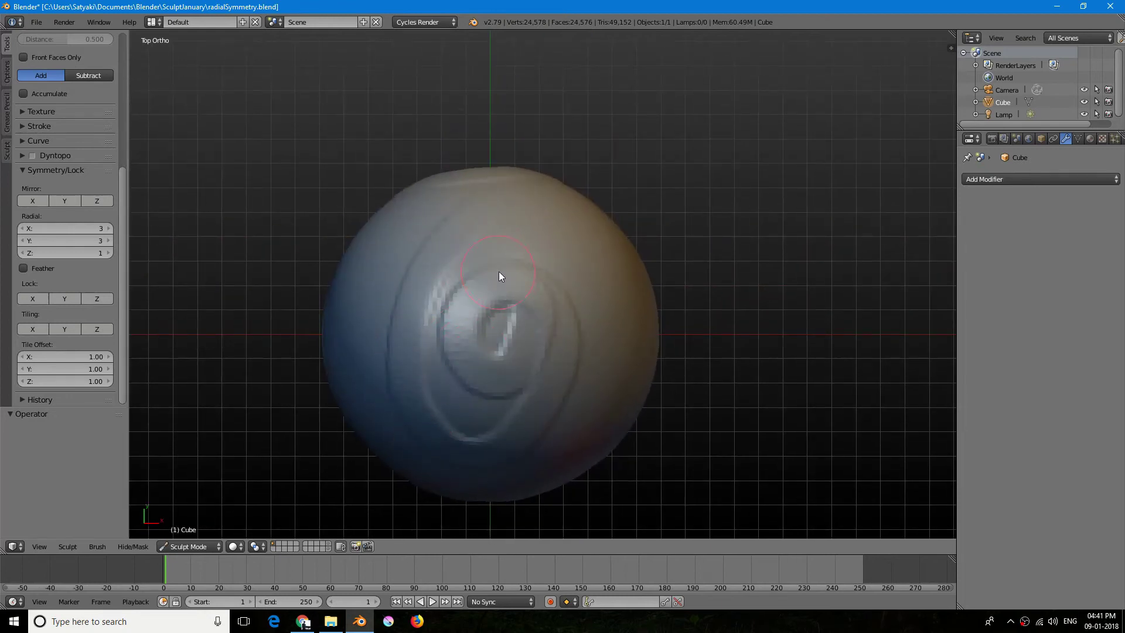
mouse_move(500, 274)
middle_down()
mouse_move(440, 196)
mouse_move(360, 141)
mouse_move(484, 129)
mouse_move(569, 235)
mouse_move(576, 264)
middle_up()
mouse_move(577, 320)
mouse_down()
mouse_move(492, 295)
mouse_move(452, 396)
mouse_move(431, 372)
mouse_move(445, 345)
mouse_up()
mouse_move(452, 324)
middle_down()
mouse_move(562, 290)
mouse_move(515, 275)
middle_up()
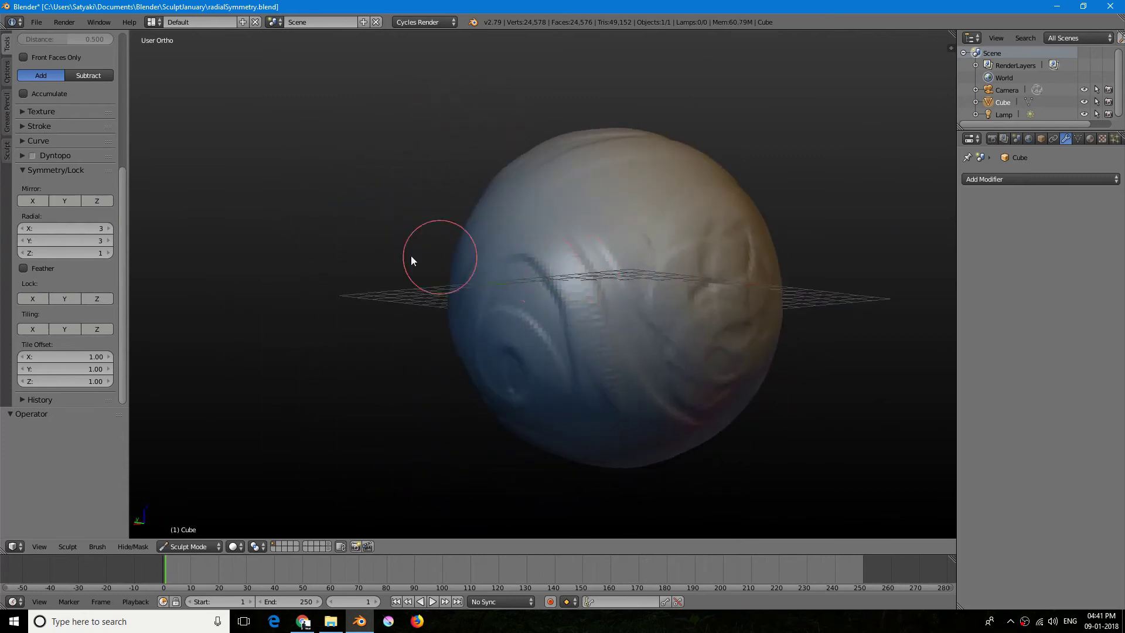
Step: Reset the radial symmetry count on X to 1 and undo the sculpted strokes back to the smooth sphere
click(65, 231)
text(1)
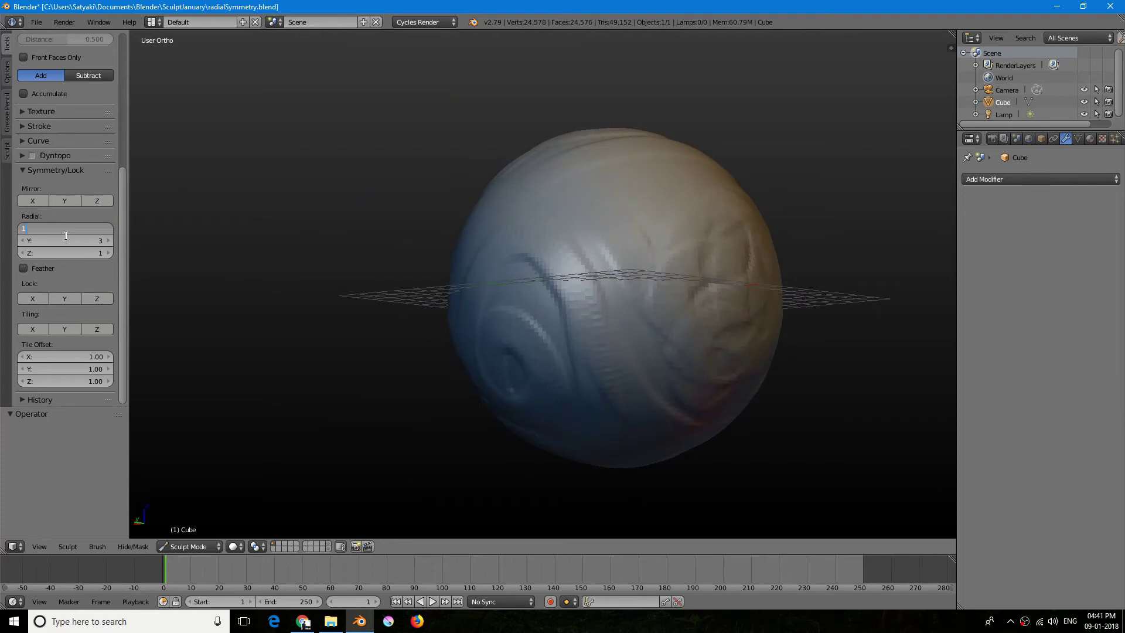
key(Return)
mouse_move(522, 217)
middle_down()
mouse_move(490, 232)
mouse_move(471, 304)
mouse_move(487, 300)
mouse_move(451, 259)
mouse_move(393, 324)
mouse_move(377, 310)
mouse_move(409, 338)
mouse_move(372, 321)
mouse_move(416, 324)
mouse_move(445, 398)
mouse_move(417, 304)
mouse_move(379, 244)
mouse_move(467, 350)
mouse_move(561, 332)
middle_up()
key(ctrl+z)
key(ctrl+z)
key(ctrl+z)
key(ctrl+z)
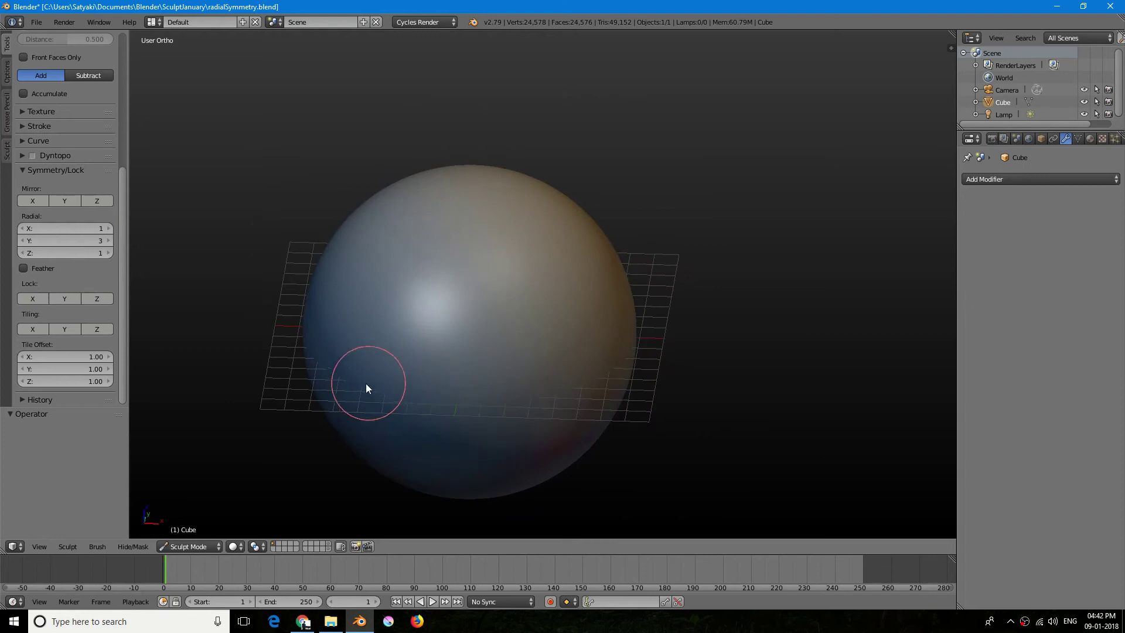
Step: Try a diagonal stroke across the sphere with threefold radial symmetry on Y only, and undo it
mouse_move(366, 383)
mouse_down()
mouse_move(482, 267)
mouse_move(483, 452)
mouse_move(512, 392)
mouse_move(390, 376)
mouse_move(542, 446)
mouse_move(491, 276)
mouse_up()
middle_drag(491, 277, 427, 359)
mouse_move(490, 237)
middle_down()
mouse_move(445, 217)
mouse_move(432, 241)
mouse_move(406, 243)
middle_up()
key(ctrl+z)
key(ctrl+z)
key(ctrl+z)
mouse_move(405, 243)
shift+middle_down()
mouse_move(381, 328)
mouse_move(353, 336)
mouse_move(401, 422)
mouse_move(351, 375)
shift+middle_up()
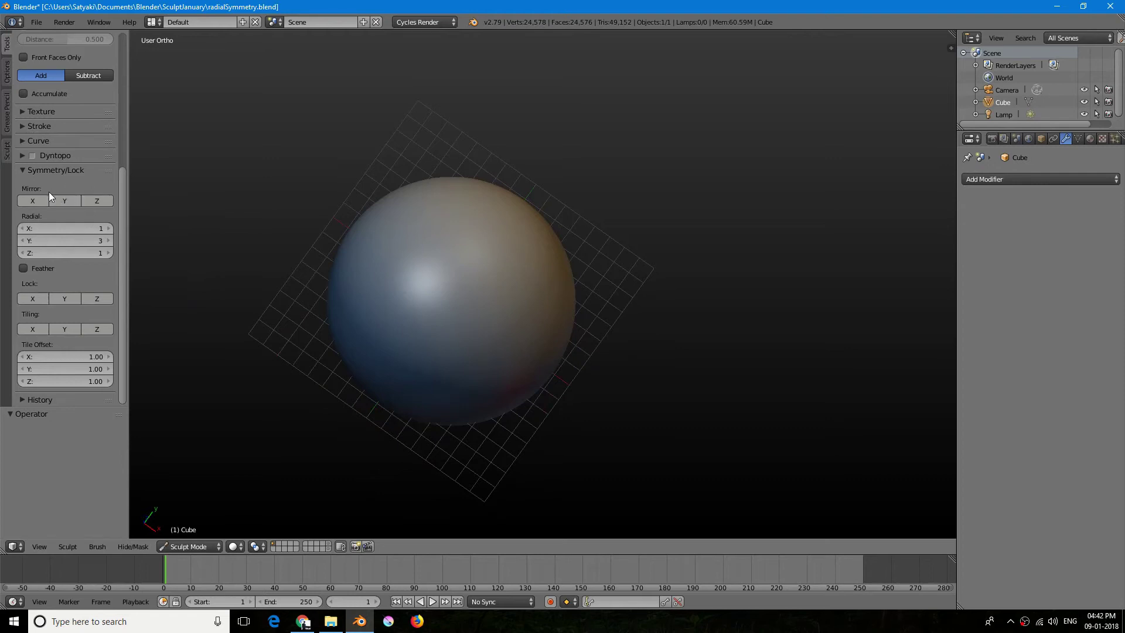
Step: Set the radial symmetry count on X to 4 and on Y to 1, and enable the X mirror
middle_drag(430, 320, 393, 301)
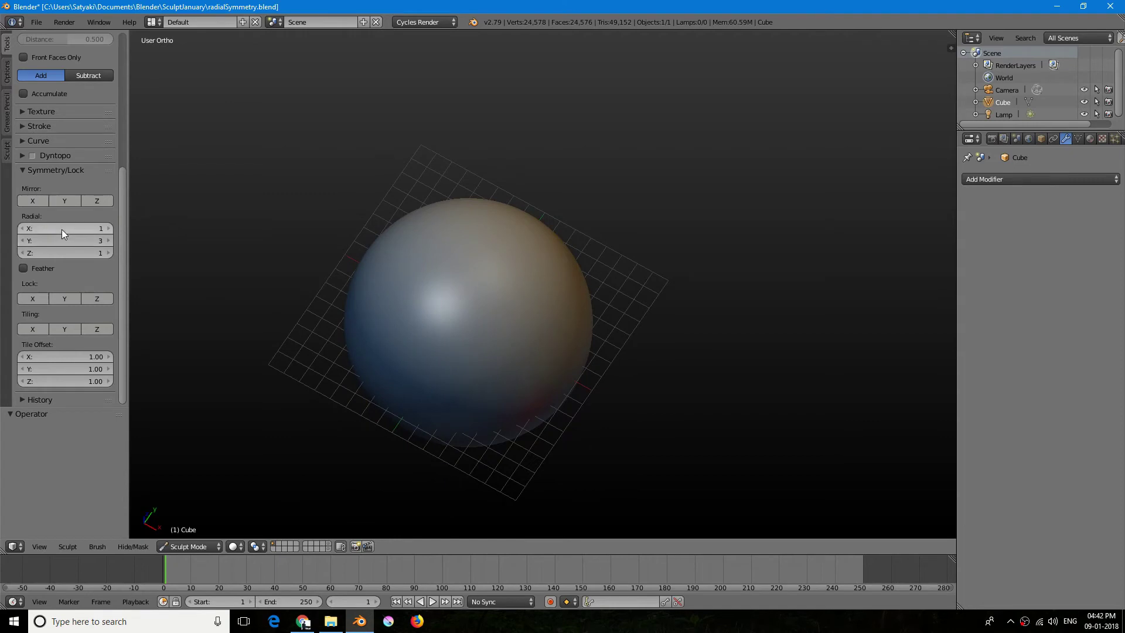
click(111, 227)
click(26, 241)
click(26, 241)
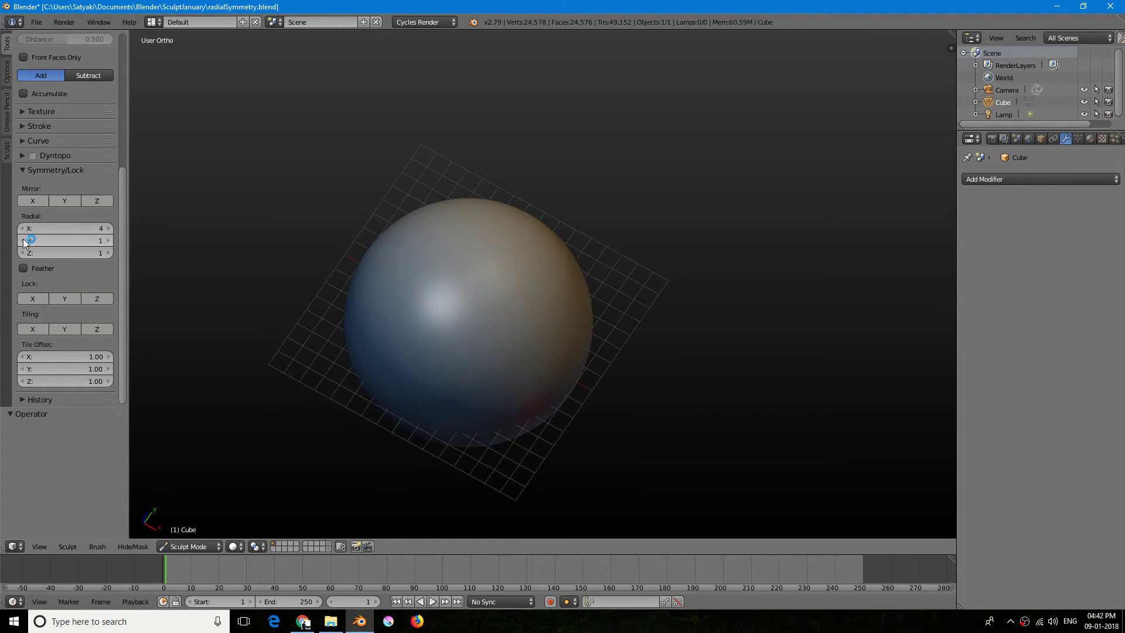
scroll(428, 313, up, 3)
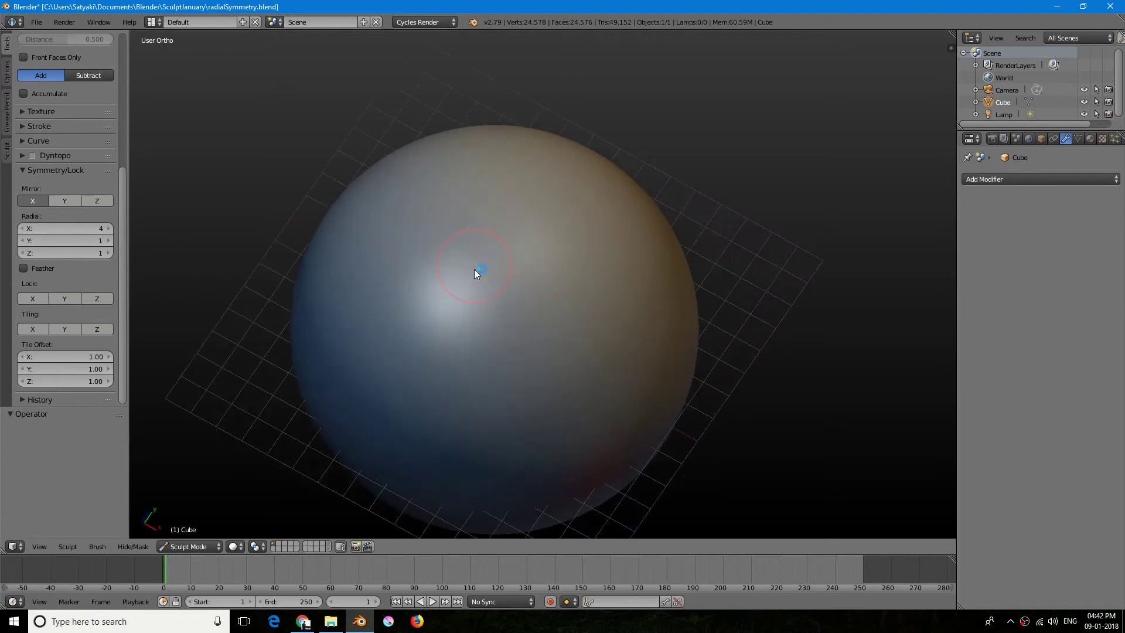
Step: Sculpt a slanted stroke near the sphere's X-axis pole with the X mirror and fourfold X radial symmetry
middle_drag(473, 269, 422, 318)
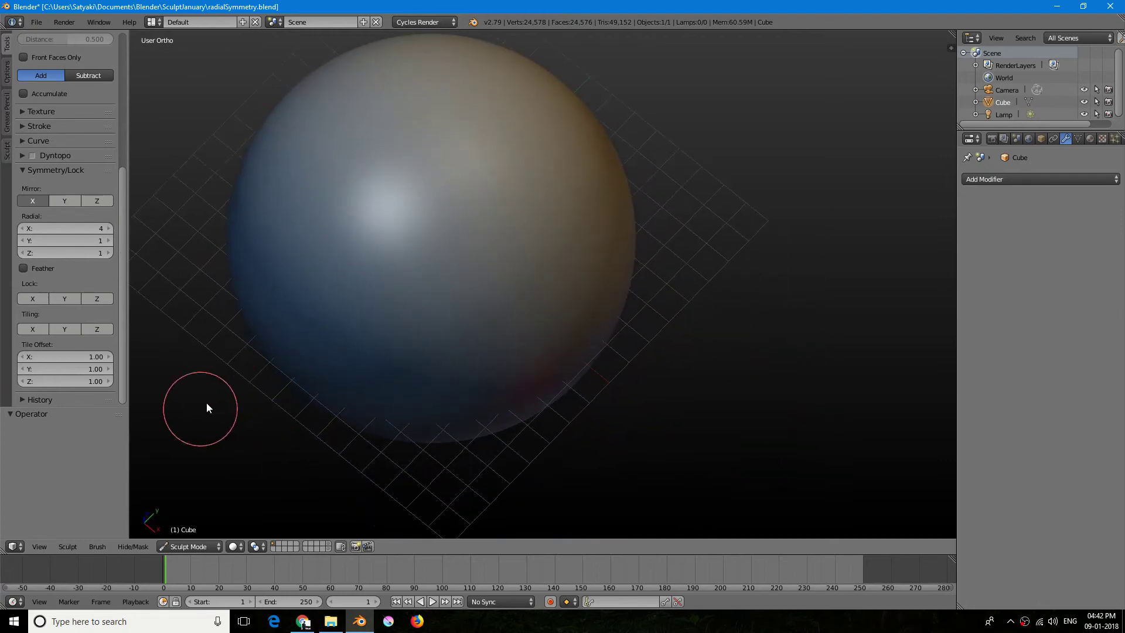
shift+middle_drag(274, 367, 324, 425)
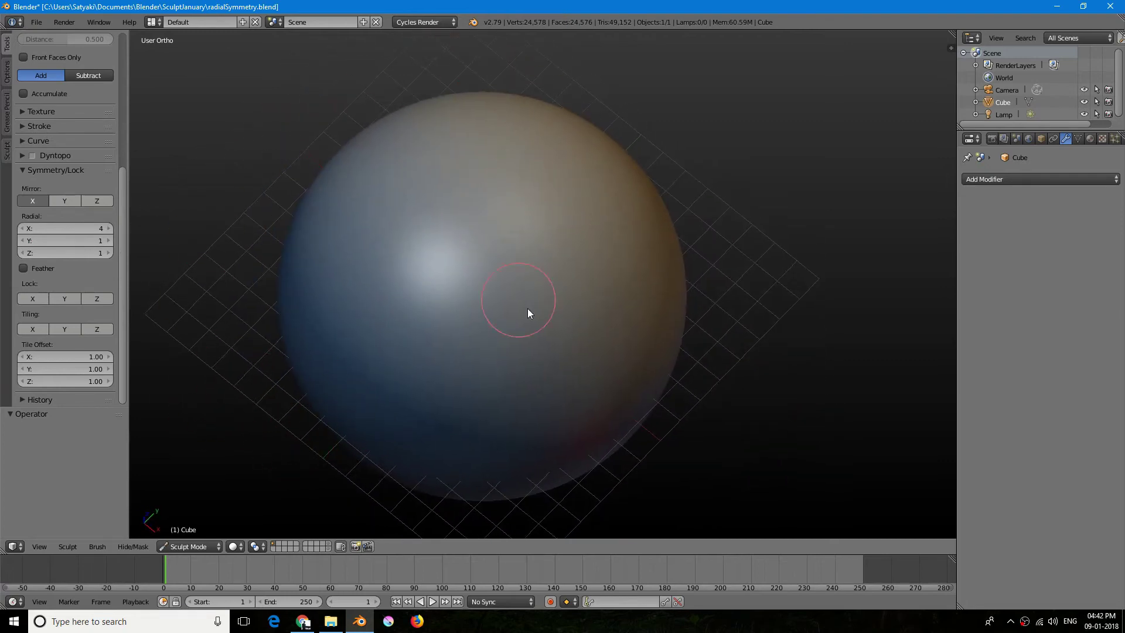
middle_drag(528, 314, 553, 366)
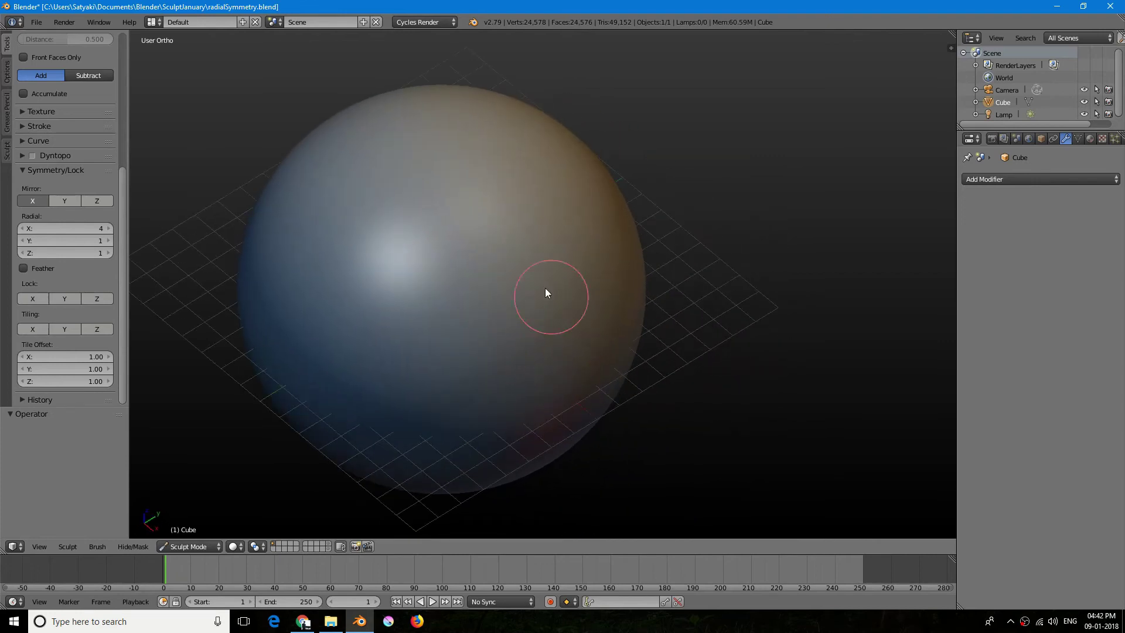
mouse_move(560, 347)
middle_down()
mouse_move(585, 349)
mouse_move(559, 301)
middle_up()
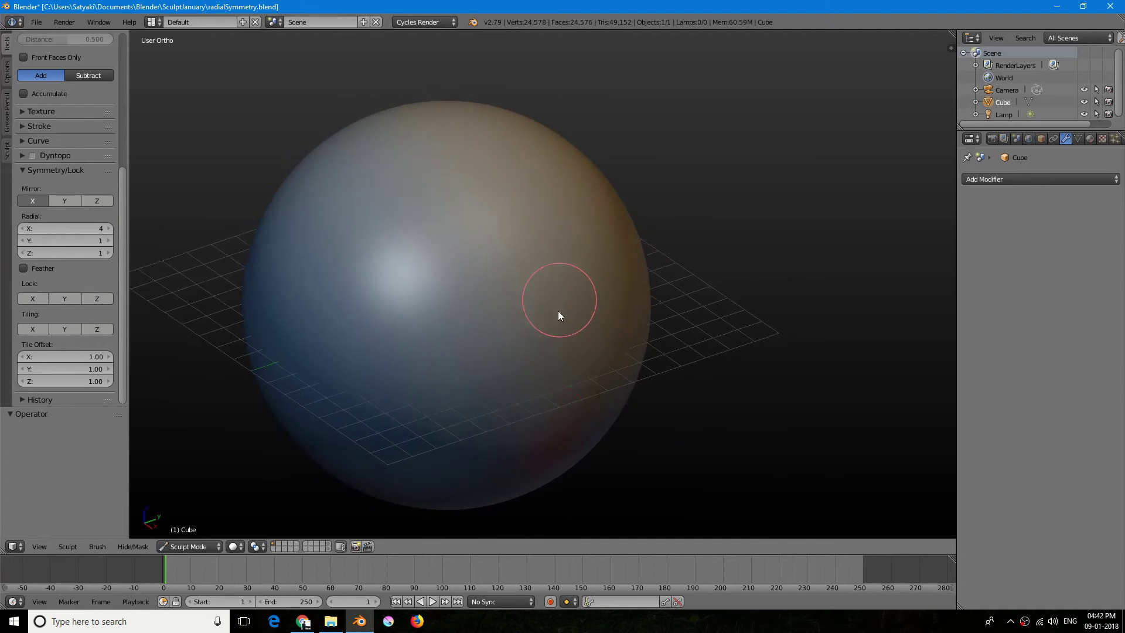
mouse_move(483, 407)
mouse_down()
mouse_move(534, 310)
mouse_move(467, 414)
mouse_move(572, 244)
mouse_up()
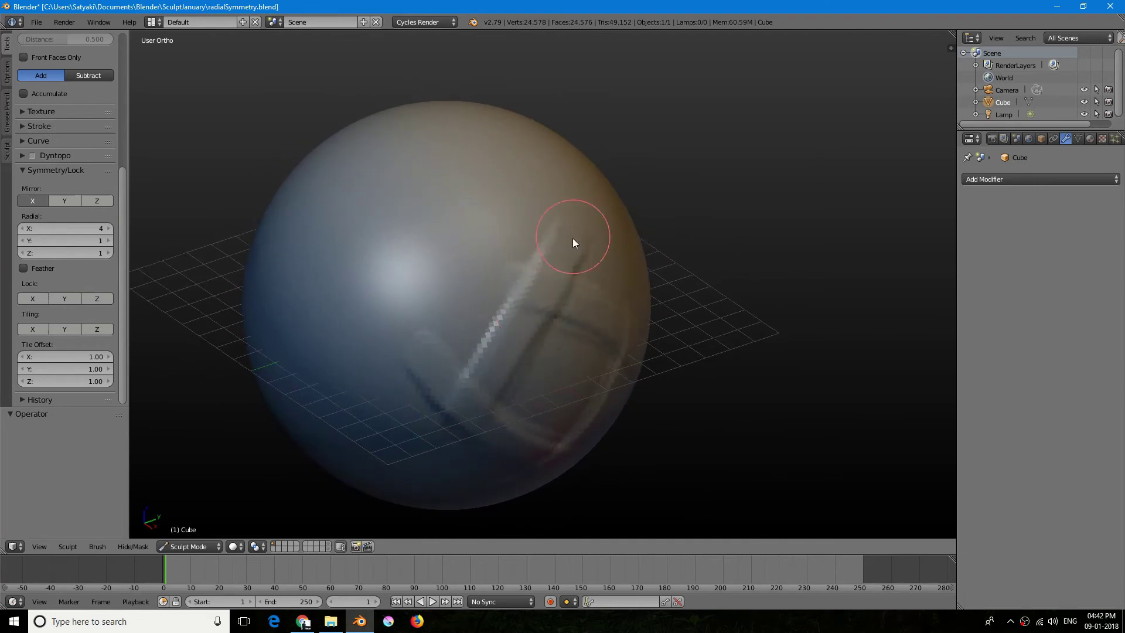
Step: Sculpt further curved strokes across the X side of the sphere and inspect the combined mirror and radial pattern
mouse_move(573, 244)
middle_down()
mouse_move(494, 328)
mouse_move(591, 320)
mouse_move(482, 335)
mouse_move(473, 312)
mouse_move(526, 255)
middle_up()
mouse_move(526, 254)
mouse_down()
mouse_move(432, 352)
mouse_move(432, 467)
mouse_move(557, 467)
mouse_move(490, 299)
mouse_move(502, 180)
mouse_move(414, 319)
mouse_move(465, 490)
mouse_up()
mouse_move(465, 490)
middle_down()
mouse_move(399, 434)
mouse_move(283, 367)
middle_up()
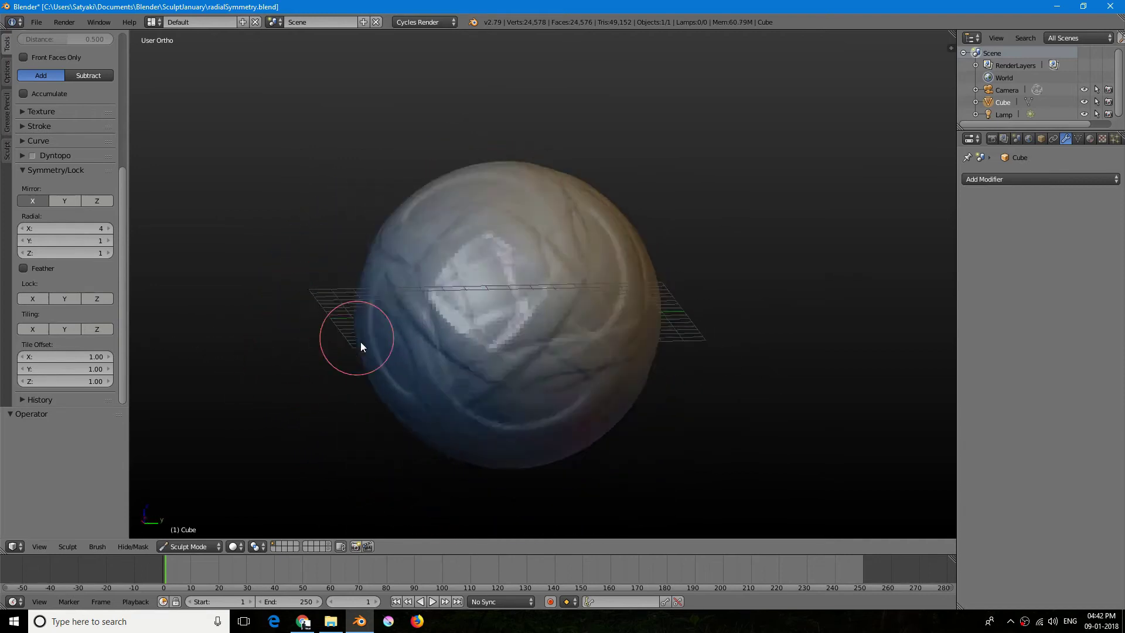
middle_drag(361, 345, 472, 371)
scroll(452, 274, up, 3)
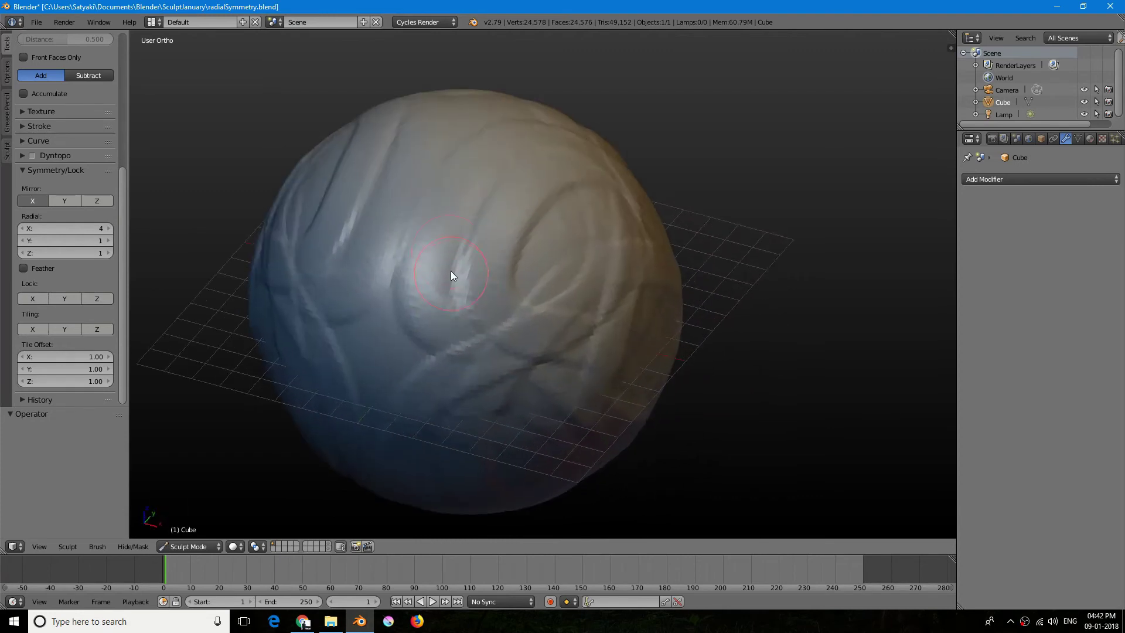
middle_drag(451, 271, 414, 402)
middle_drag(547, 239, 444, 323)
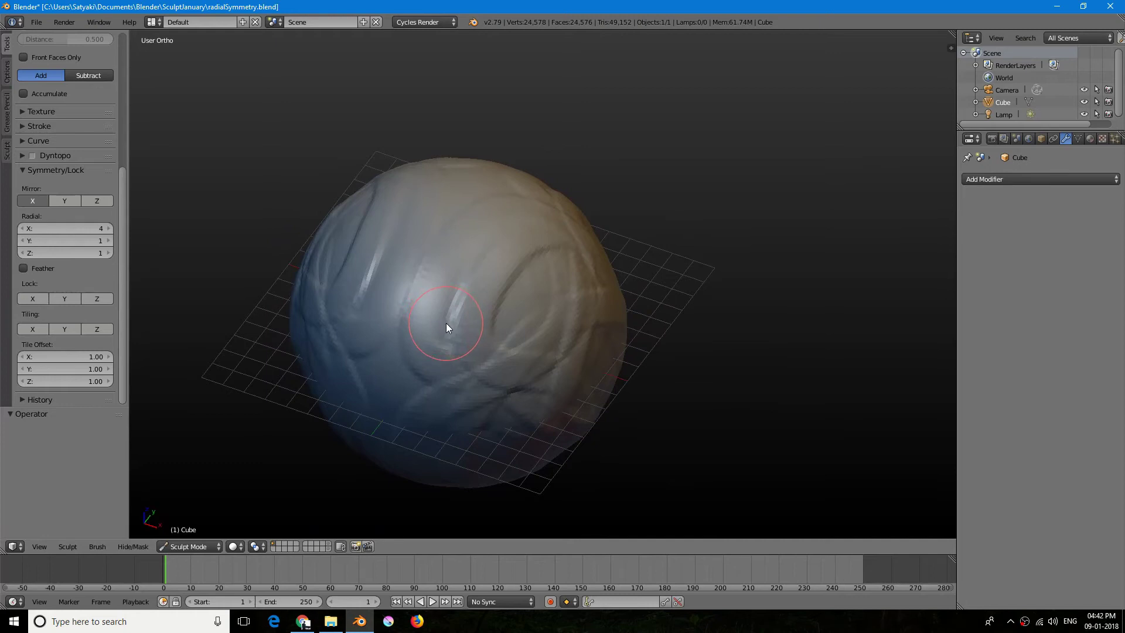
middle_drag(445, 326, 451, 308)
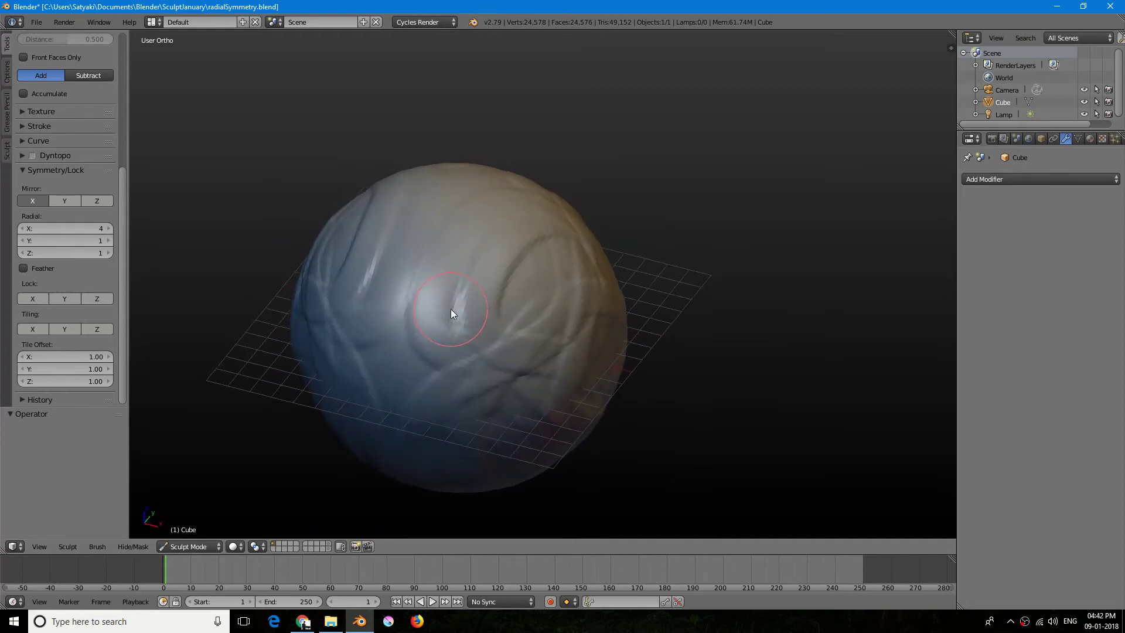
Step: Switch the sculpted sphere to Object Mode
key(ctrl+Tab)
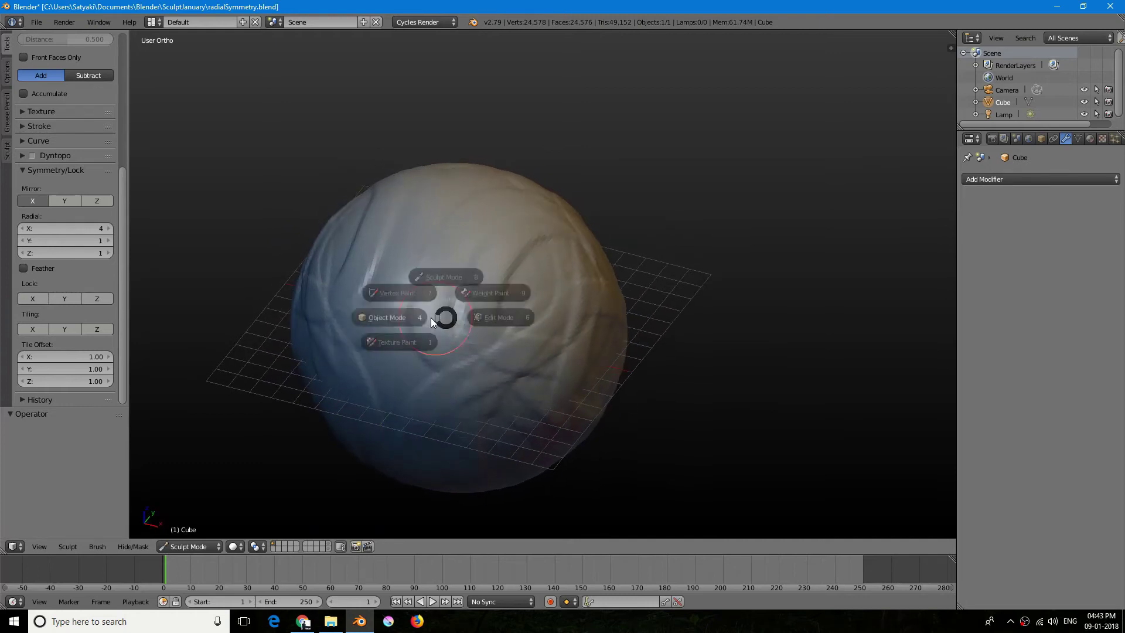
click(329, 300)
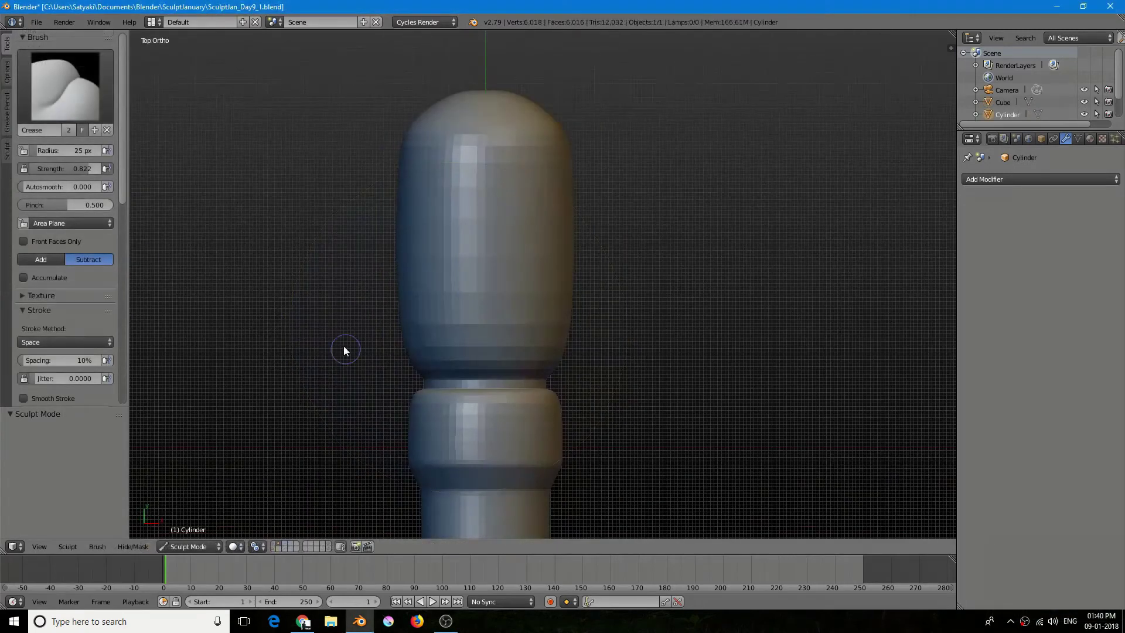
Step: Switch to the SculptDraw brush, enlarge its radius and enable Dyntopo on the cylinder handle
scroll(343, 346, up, 3)
key(x)
key(f)
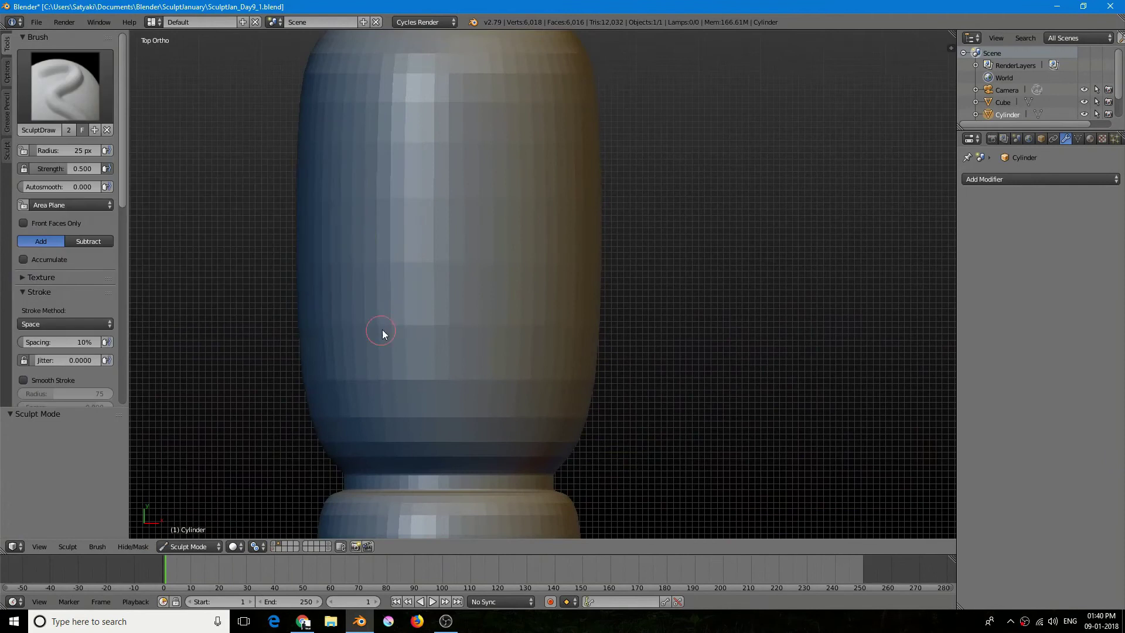
click(382, 330)
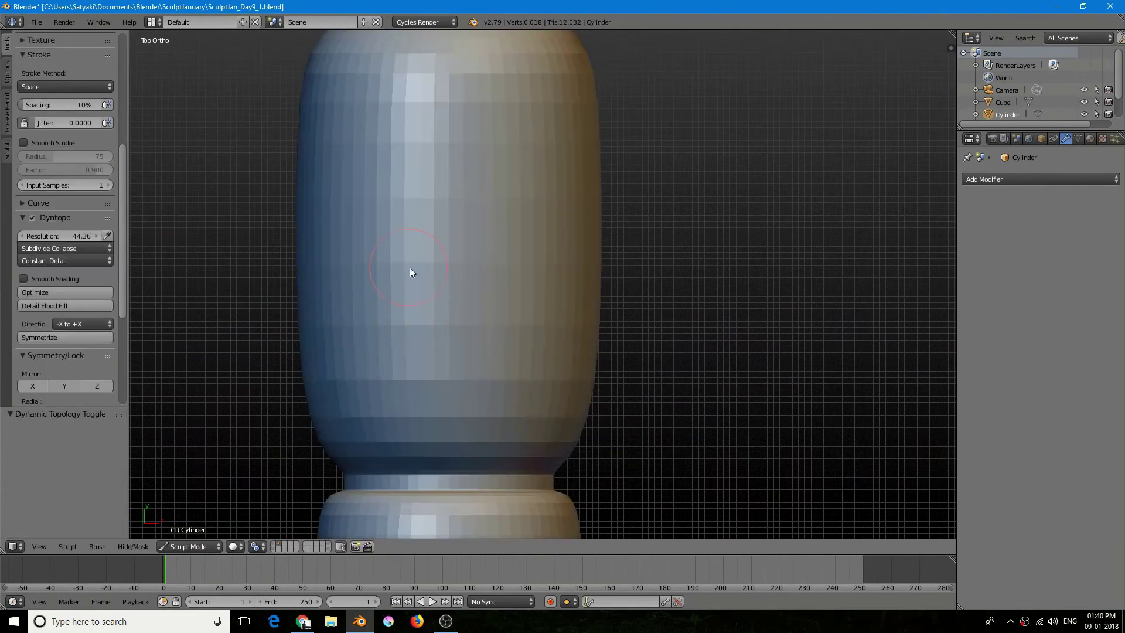
Step: Try a short stroke on the handle, undo it, and sample the Dyntopo detail size from the surface
drag(410, 267, 422, 267)
key(ctrl+z)
click(108, 236)
click(457, 279)
click(111, 234)
click(540, 279)
Step: Set the Dyntopo resolution to 4, try a vertical stroke on the handle and undo it
click(89, 238)
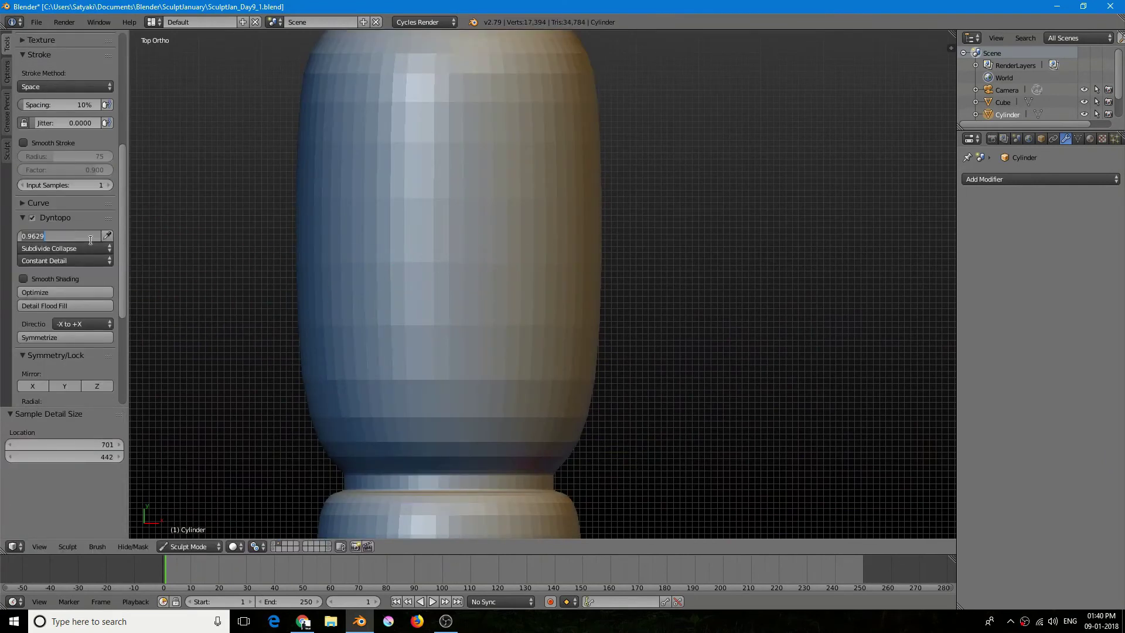
text(4)
key(Return)
drag(448, 143, 450, 225)
key(ctrl+z)
Step: Set the Dyntopo resolution to 10, test it with a longer stroke down the handle and undo the stroke
click(76, 236)
text(10)
key(Return)
drag(446, 109, 469, 261)
key(ctrl+z)
Step: Set the radial symmetry count on Y to 6 for the cylinder, viewed from the top
scroll(402, 258, down, 2)
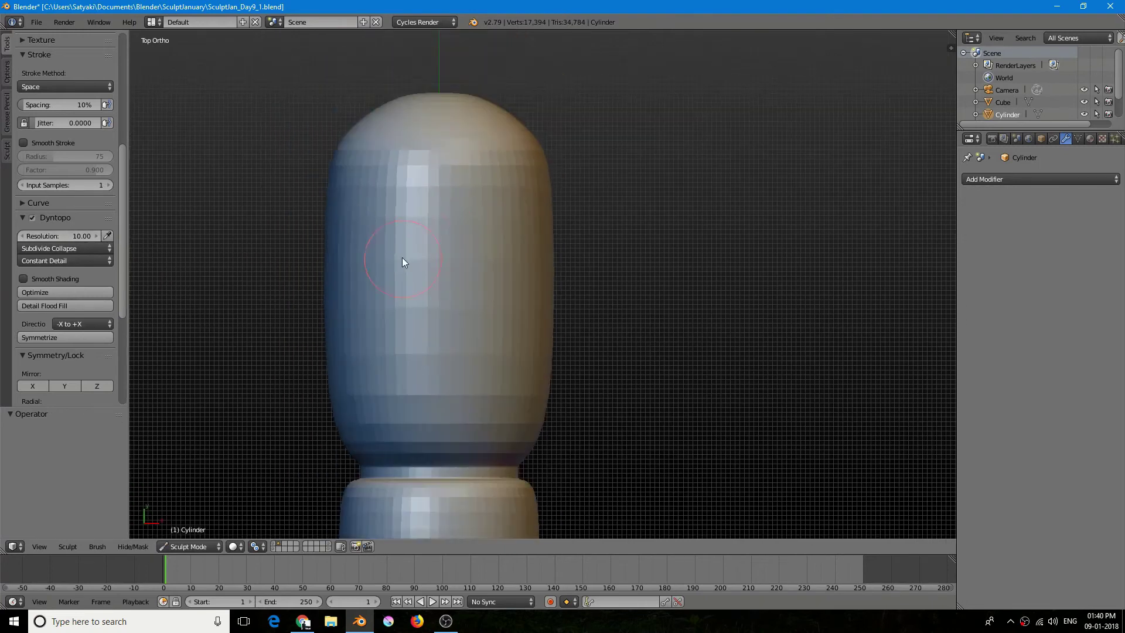
scroll(403, 252, up, 1)
scroll(405, 249, down, 5)
middle_drag(404, 249, 389, 293)
key(KP_7)
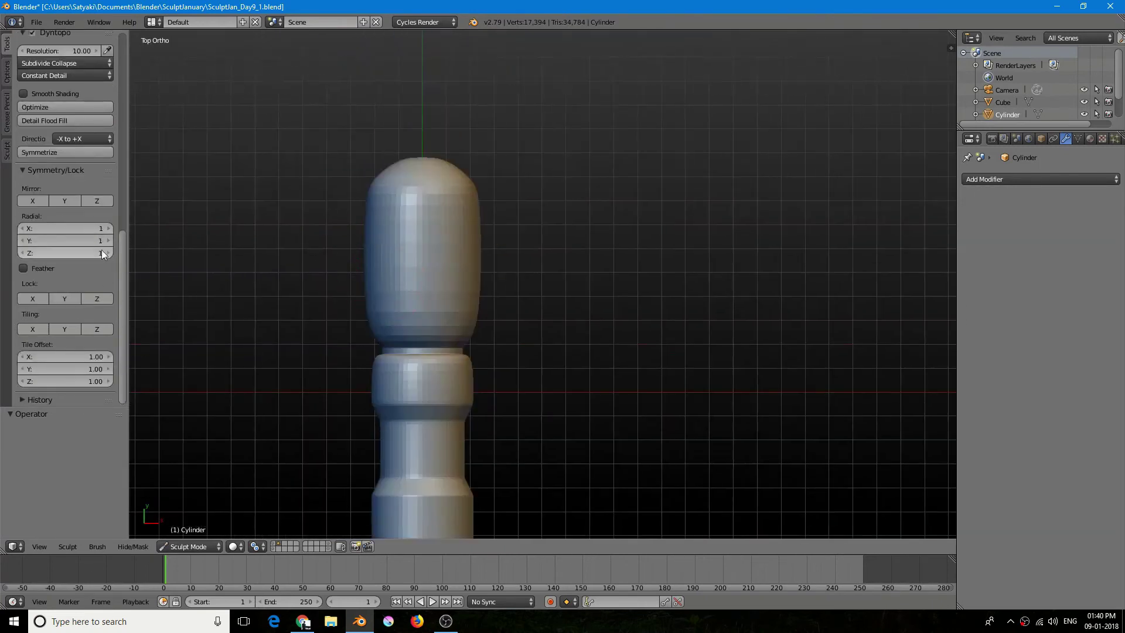
scroll(432, 244, up, 5)
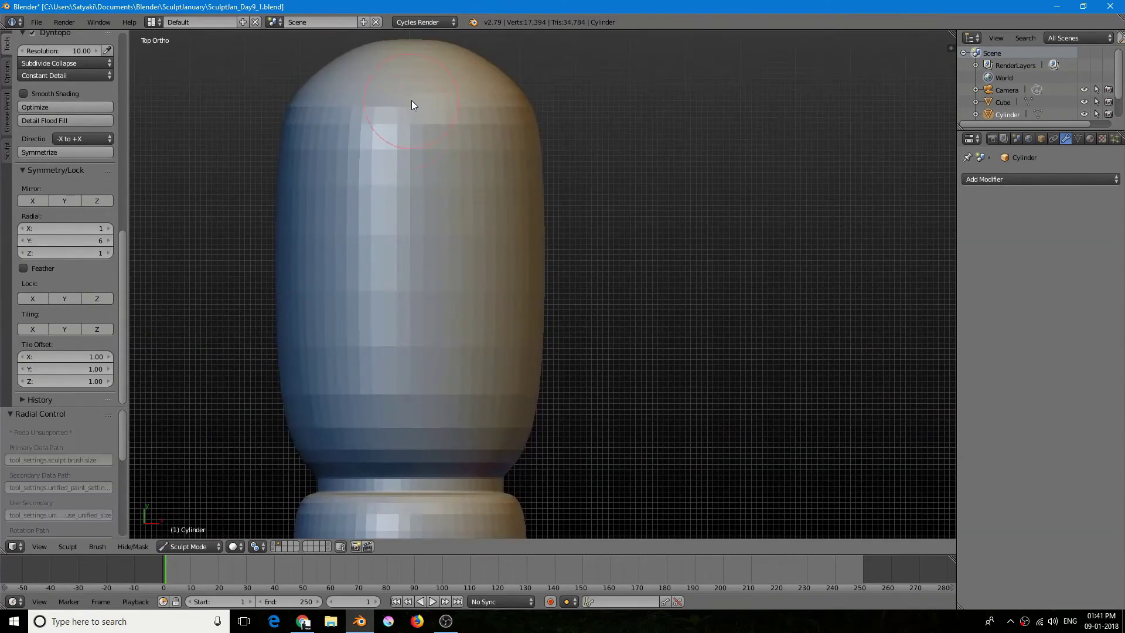
Step: Set the SculptDraw stroke method to Line and the brush radius to 62 px
scroll(78, 191, up, 10)
click(78, 211)
click(78, 111)
key(f)
click(283, 102)
Step: Try a straight line stroke down the middle of the handle and undo it
mouse_move(410, 104)
mouse_down()
mouse_move(407, 443)
mouse_move(409, 427)
mouse_up()
middle_drag(417, 242, 413, 216)
key(ctrl+z)
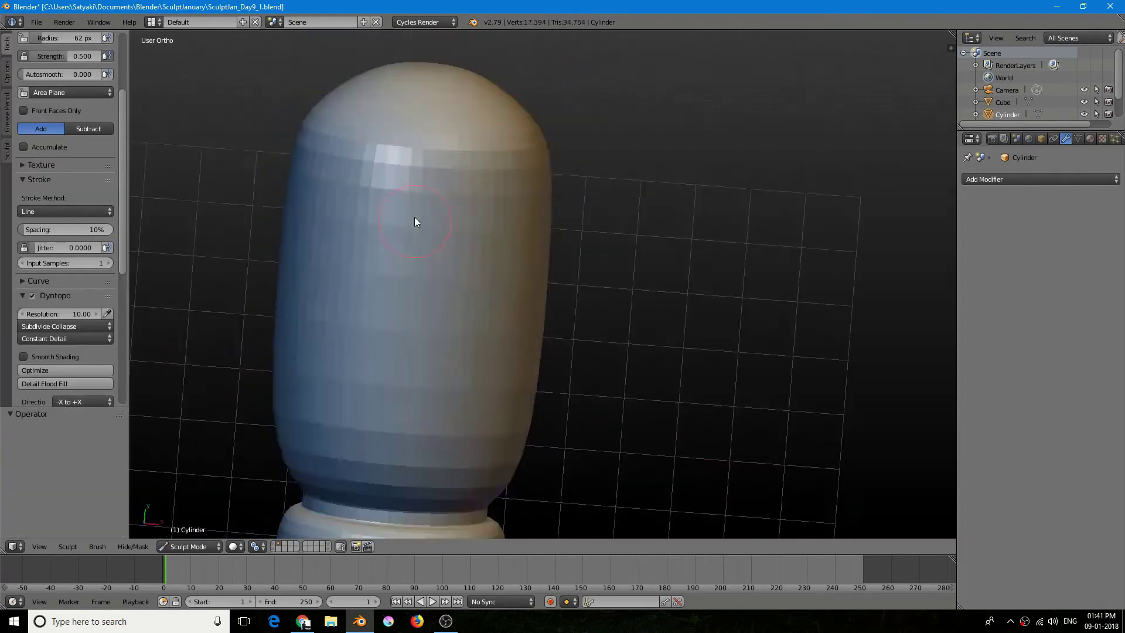
Step: In top view, set the SculptDraw direction to Subtract and the stroke method to Curve
key(KP_7)
scroll(94, 235, up, 4)
click(92, 241)
scroll(106, 244, down, 2)
click(64, 265)
click(58, 157)
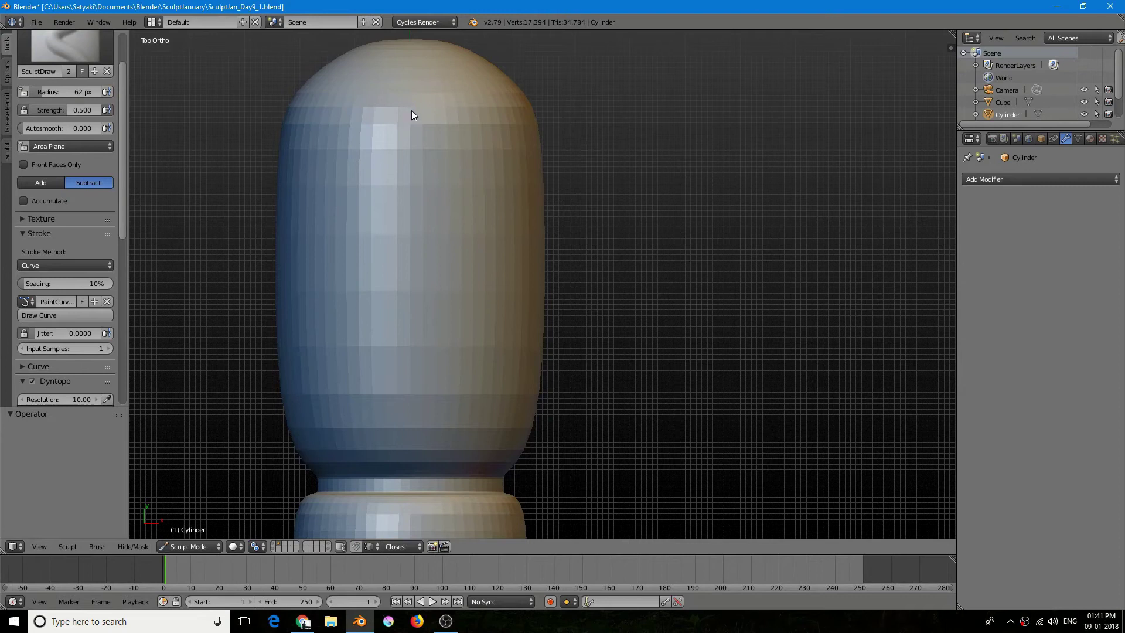
Step: Carve radial grooves down the handle from a straight two-point paint curve, clear the curve and inspect the grooves
ctrl+click(406, 445)
key(Return)
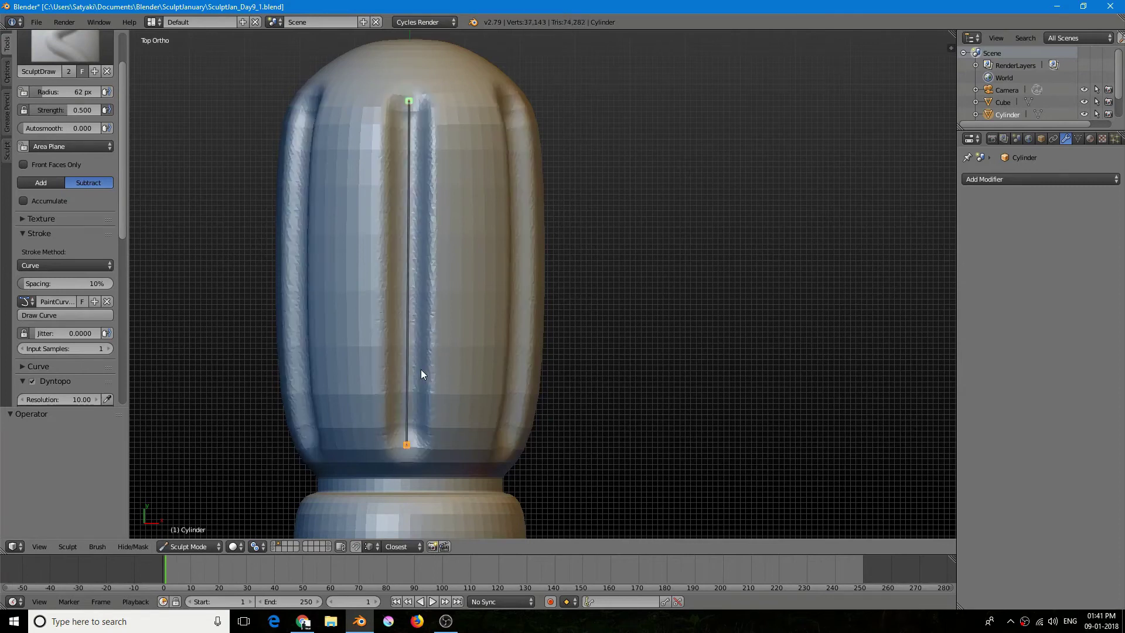
click(107, 301)
middle_drag(353, 341, 328, 317)
key(KP_7)
scroll(353, 205, up, 2)
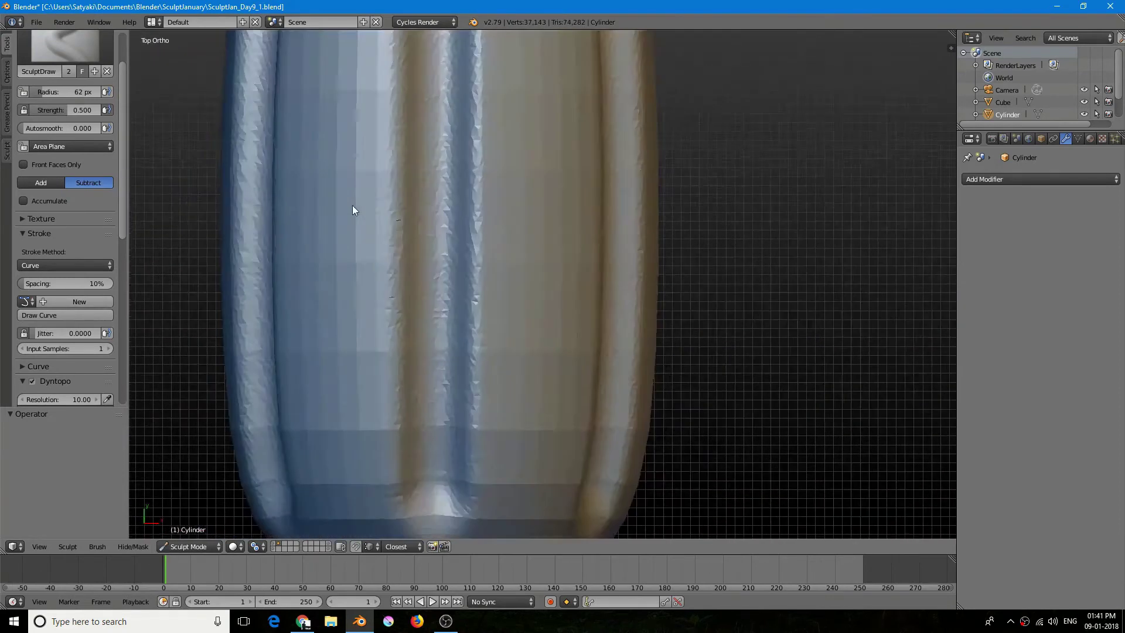
middle_drag(353, 205, 313, 170)
Step: Select the Clay Strips brush with a 74 px radius and set the Dyntopo resolution to 20
drag(127, 207, 131, 207)
middle_drag(302, 263, 320, 266)
click(66, 88)
click(143, 161)
middle_drag(287, 337, 252, 346)
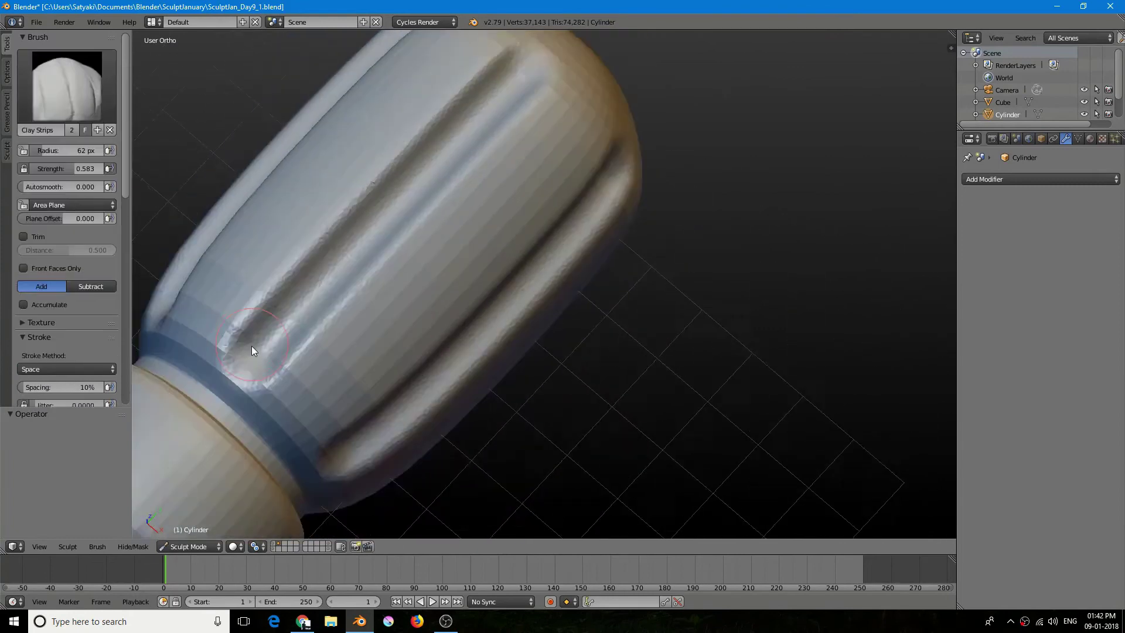
scroll(251, 346, up, 1)
key(f)
click(259, 346)
scroll(120, 346, down, 5)
scroll(293, 321, up, 2)
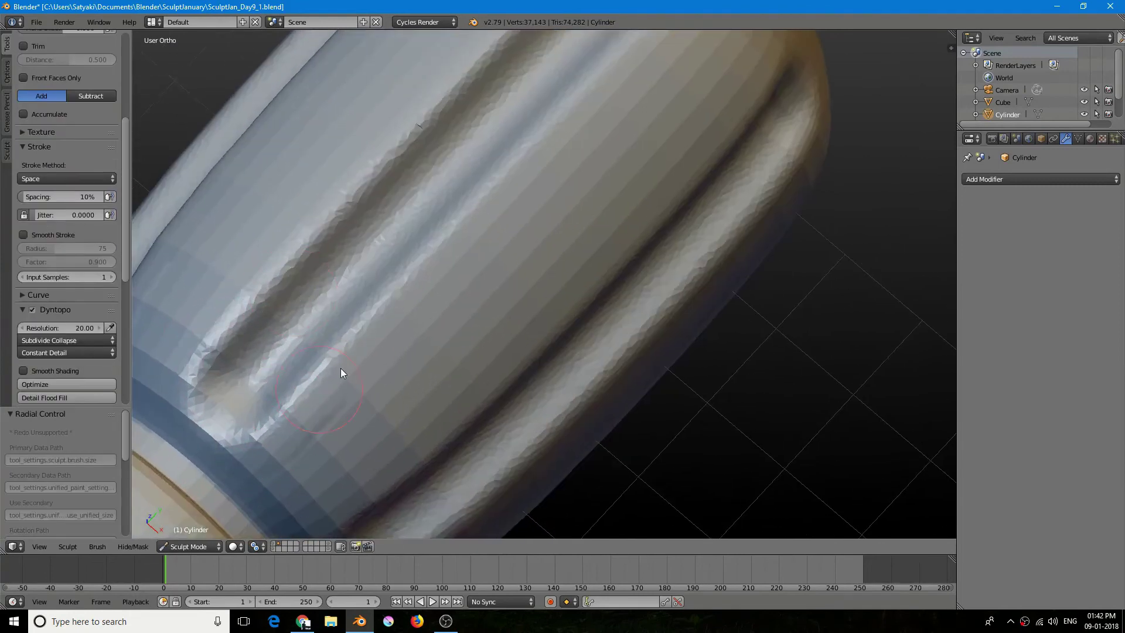
Step: Smooth both rough edges and the ends of the handle grooves along their whole length
shift+drag(395, 308, 255, 419)
shift+middle_drag(486, 180, 406, 330)
shift+drag(406, 329, 599, 120)
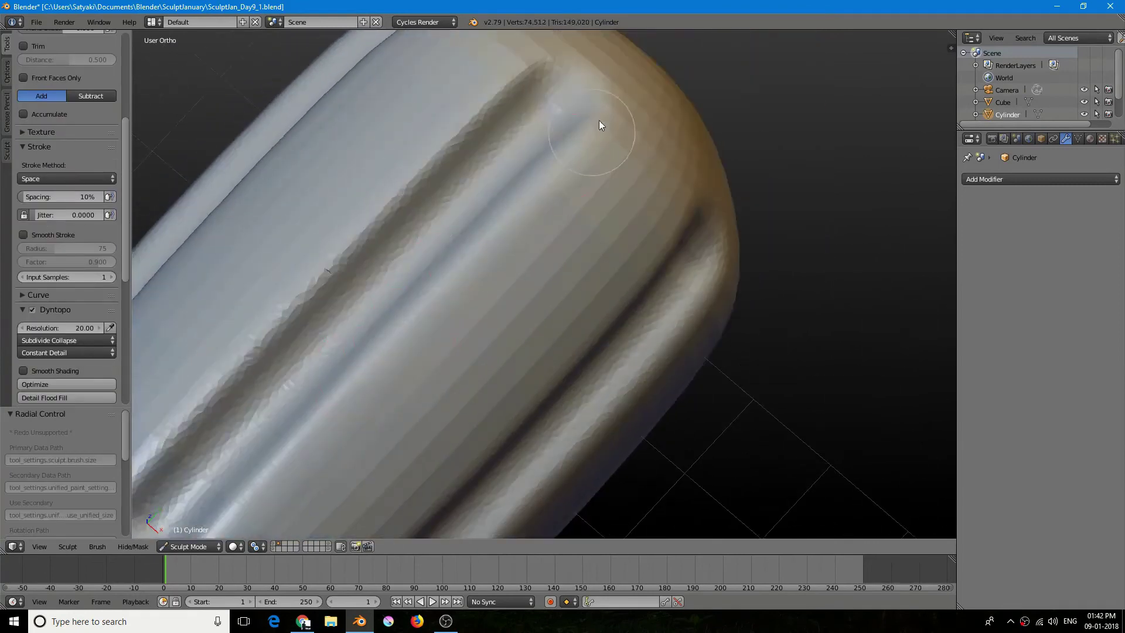
shift+middle_drag(599, 121, 652, 174)
shift+middle_drag(473, 238, 569, 107)
mouse_move(570, 106)
shift+mouse_down()
mouse_move(318, 375)
mouse_move(634, 82)
mouse_move(266, 402)
mouse_move(545, 100)
shift+mouse_up()
shift+middle_drag(545, 100, 463, 214)
shift+drag(463, 214, 599, 94)
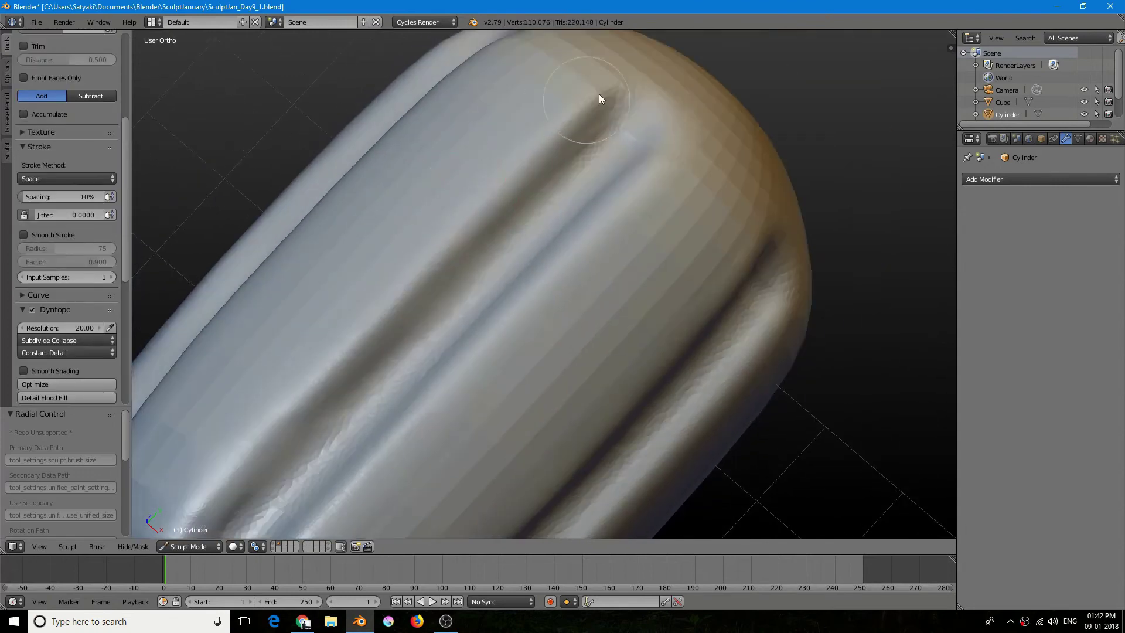
shift+middle_drag(418, 438, 500, 268)
Step: With the Pinch/Magnify brush, sharpen one edge of the grooves along a vertical paint curve, then clear the curve
key(KP_7)
scroll(419, 220, down, 4)
scroll(419, 220, up, 2)
scroll(94, 205, up, 8)
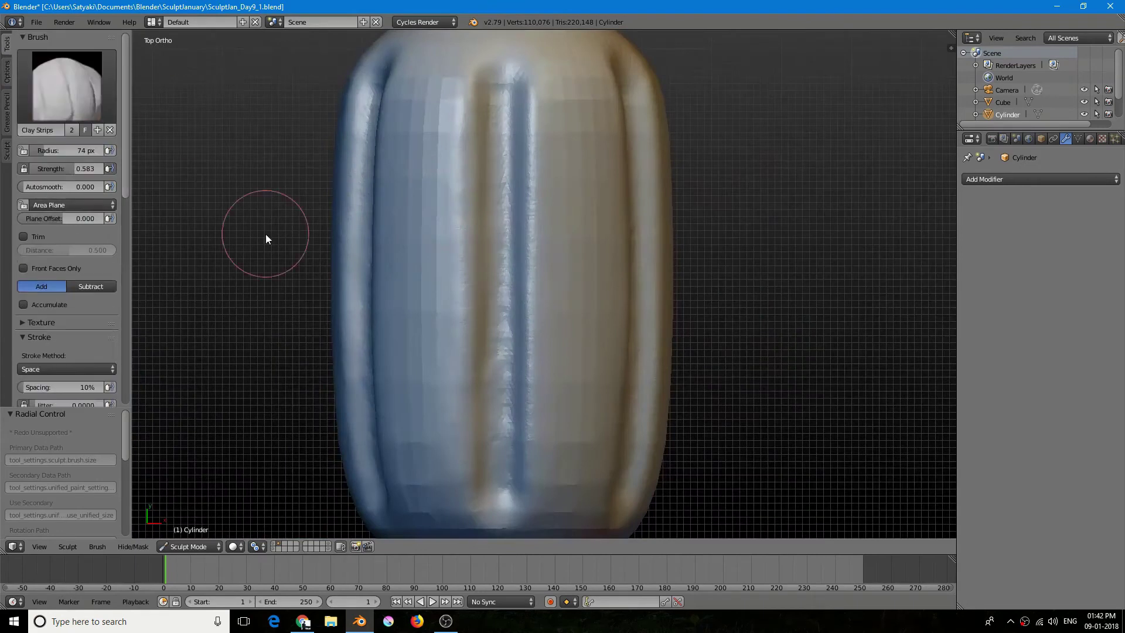
key(p)
ctrl+click(529, 304)
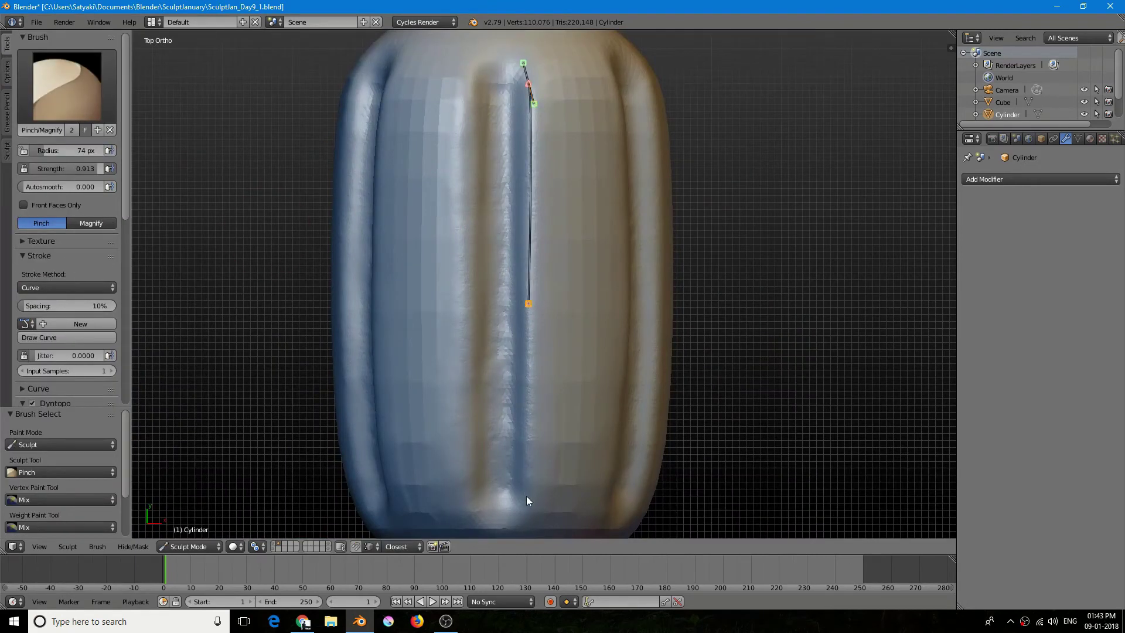
ctrl+click(527, 496)
key(Return)
mouse_move(529, 471)
middle_down()
mouse_move(375, 193)
mouse_move(442, 114)
mouse_move(600, 252)
middle_up()
key(KP_7)
click(109, 324)
Step: Pinch the opposite edge of the grooves along a second vertical paint curve
ctrl+right_drag(525, 452, 527, 442)
ctrl+right_drag(528, 215, 528, 180)
ctrl+right_click(529, 76)
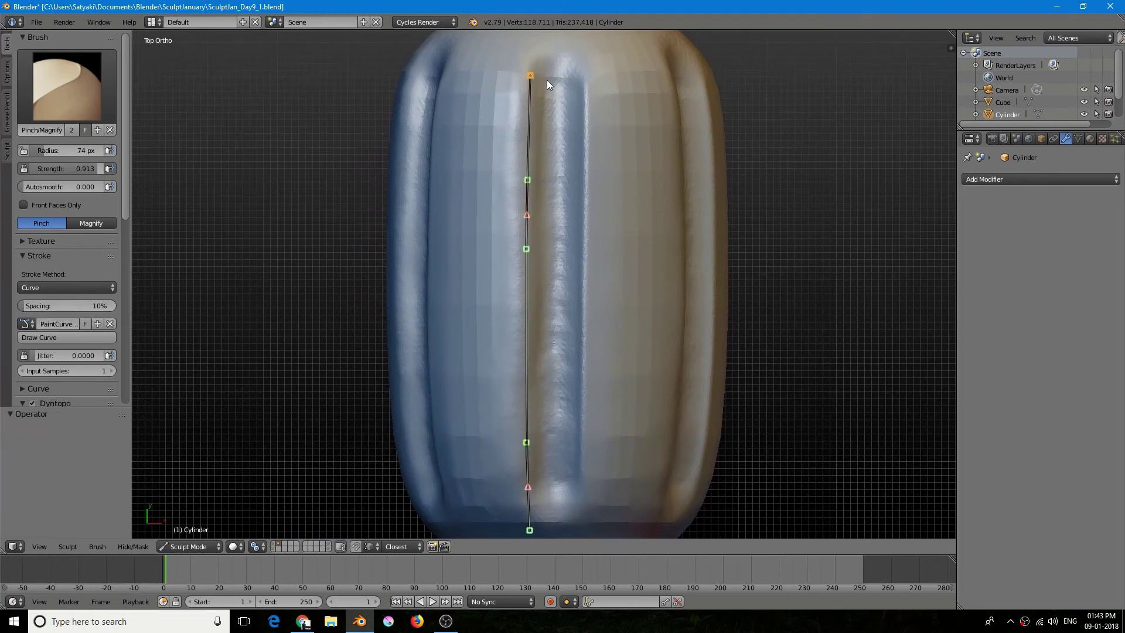
key(Return)
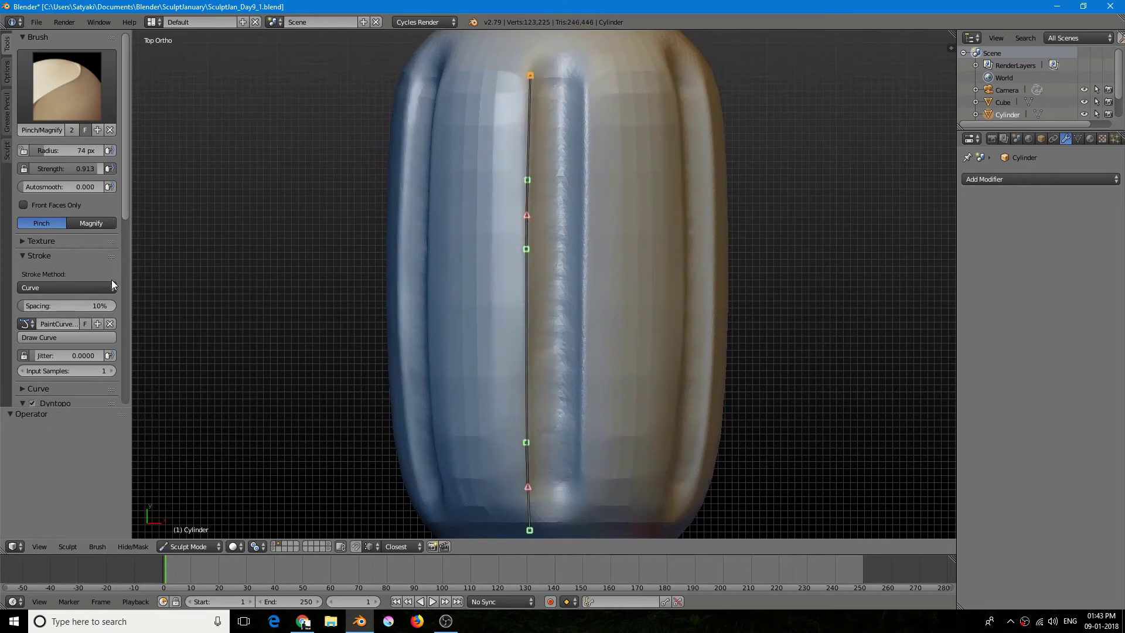
Step: Switch back to the Clay Strips brush and smooth the groove ends and the faceted surface between the grooves
key(3)
mouse_move(507, 317)
middle_down()
mouse_move(463, 265)
mouse_move(447, 268)
middle_up()
scroll(434, 281, up, 2)
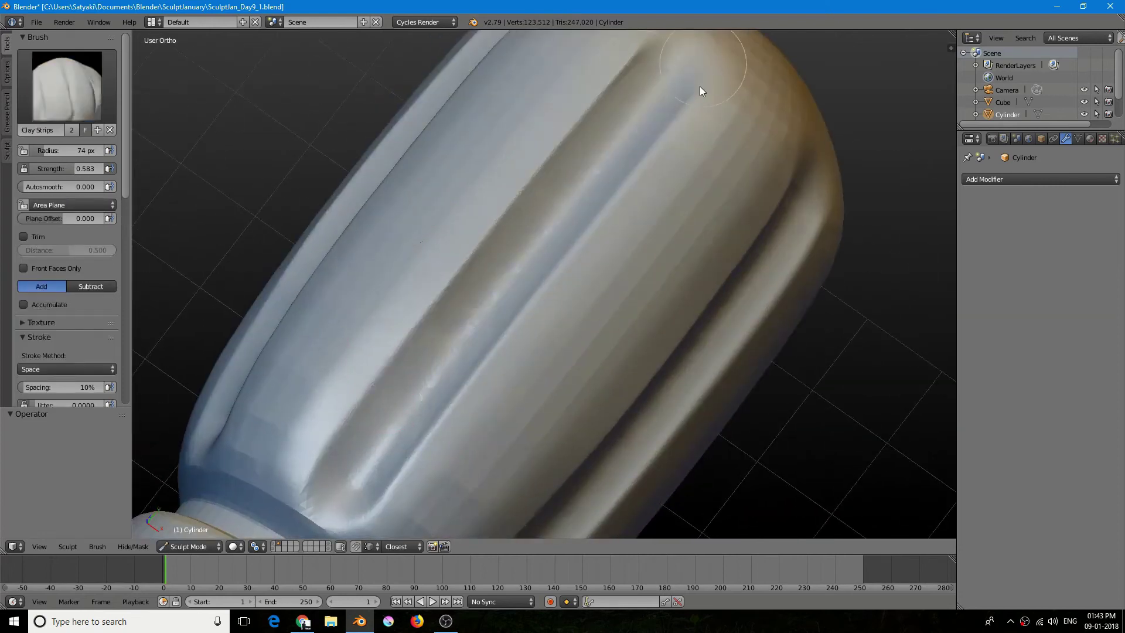
middle_drag(674, 120, 543, 126)
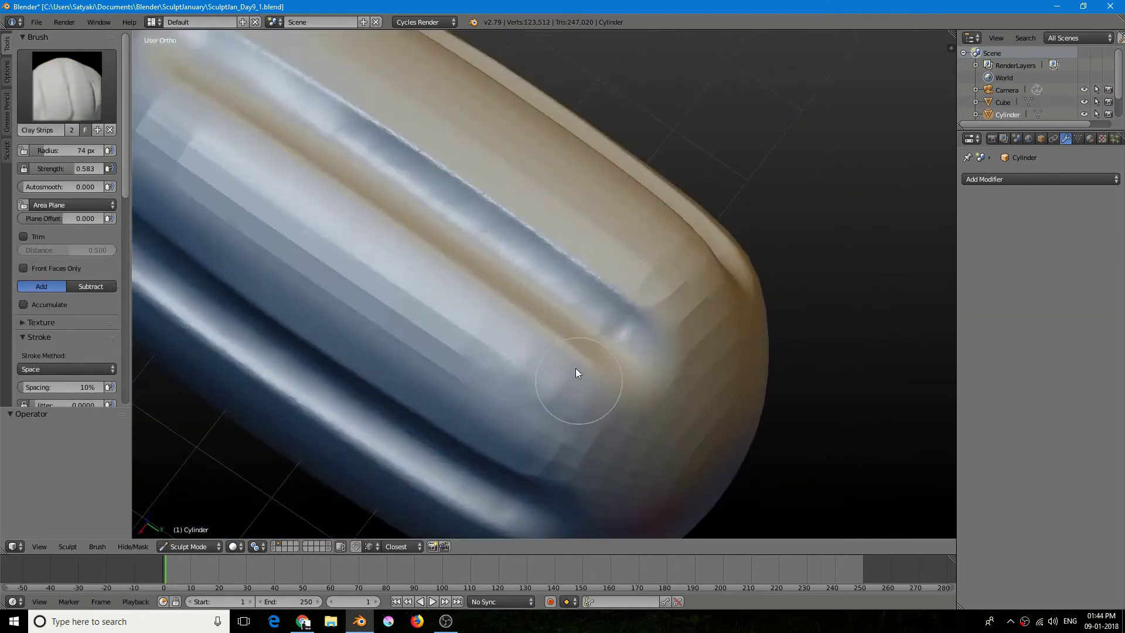
middle_drag(575, 368, 548, 299)
Step: Set the brush radius to 100 px and smooth the faceted rounded end of the handle
scroll(548, 299, down, 1)
key(f)
click(548, 299)
middle_drag(632, 255, 561, 251)
scroll(560, 256, down, 2)
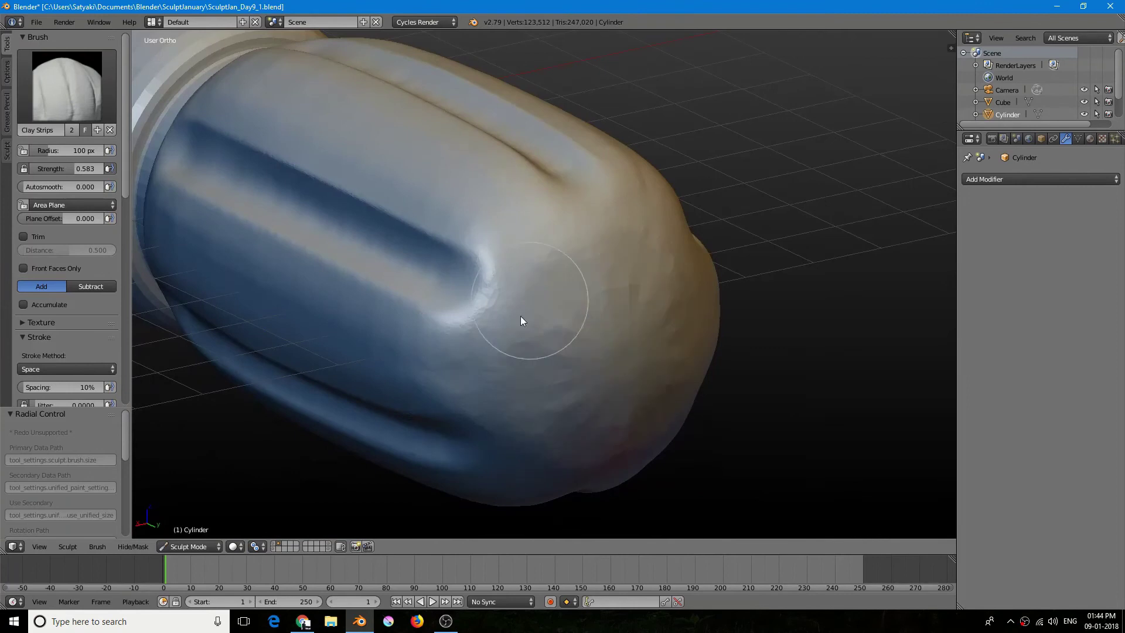
Step: Examine the grooved handle from its rounded end down to the neck and collar
middle_drag(512, 341, 324, 334)
scroll(418, 341, down, 3)
scroll(418, 341, down, 2)
scroll(627, 244, up, 5)
scroll(608, 248, down, 5)
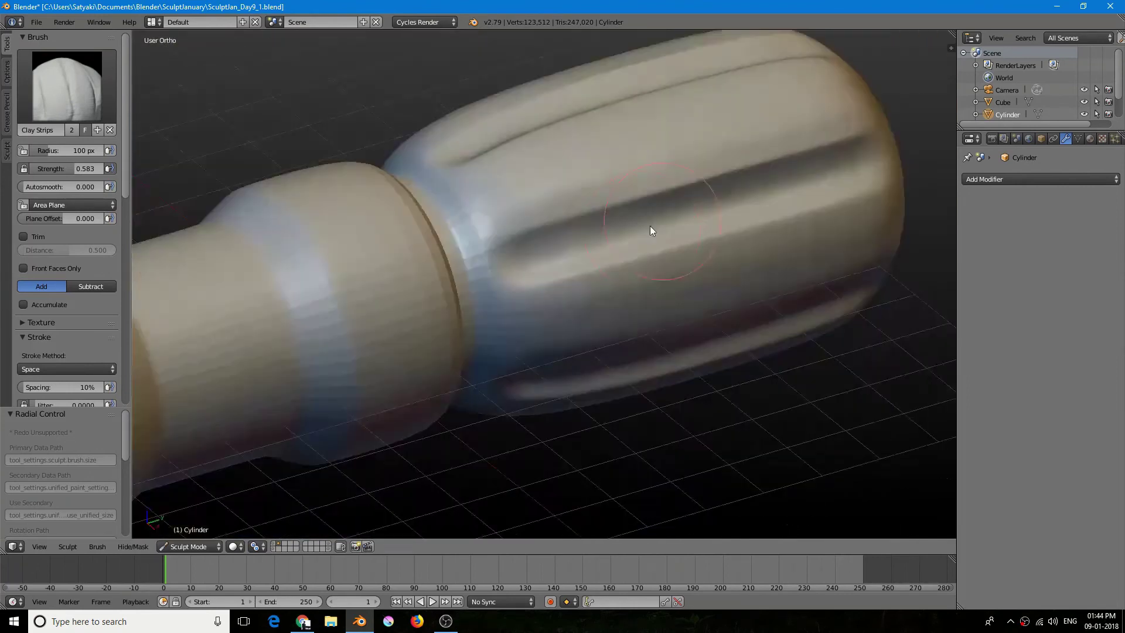
middle_drag(648, 231, 705, 170)
scroll(553, 284, up, 4)
scroll(120, 234, down, 4)
Step: Sample the detail size from the collar's surface and set the Dyntopo resolution to 15
drag(122, 235, 119, 285)
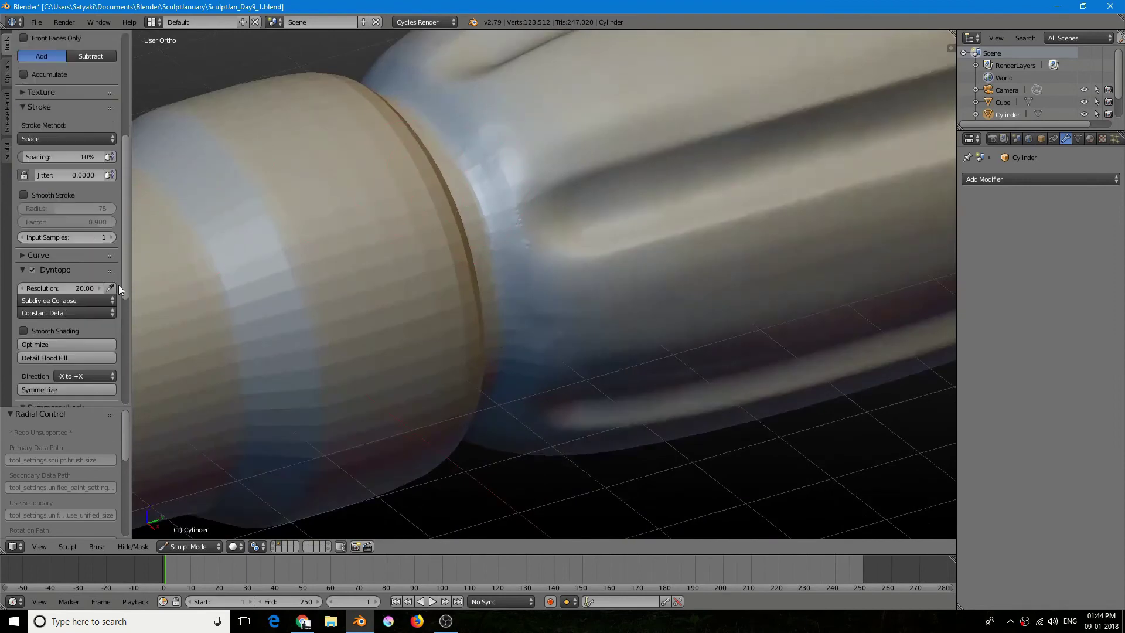
click(111, 290)
click(378, 212)
click(62, 291)
text(15)
key(Return)
Step: Smooth the hard edge between the handle's neck and the collar all the way round
scroll(492, 175, up, 2)
mouse_move(499, 205)
mouse_down()
mouse_move(421, 83)
mouse_move(466, 119)
mouse_move(563, 394)
mouse_up()
mouse_move(563, 394)
middle_down()
mouse_move(501, 266)
mouse_move(499, 305)
middle_up()
shift+drag(499, 293, 497, 164)
scroll(497, 170, down, 4)
mouse_move(433, 246)
middle_down()
mouse_move(400, 314)
mouse_move(432, 244)
mouse_move(428, 369)
middle_up()
scroll(432, 244, up, 2)
mouse_move(428, 369)
shift+mouse_down()
mouse_move(466, 294)
mouse_move(515, 262)
shift+mouse_up()
middle_drag(515, 261, 518, 224)
shift+drag(518, 225, 519, 458)
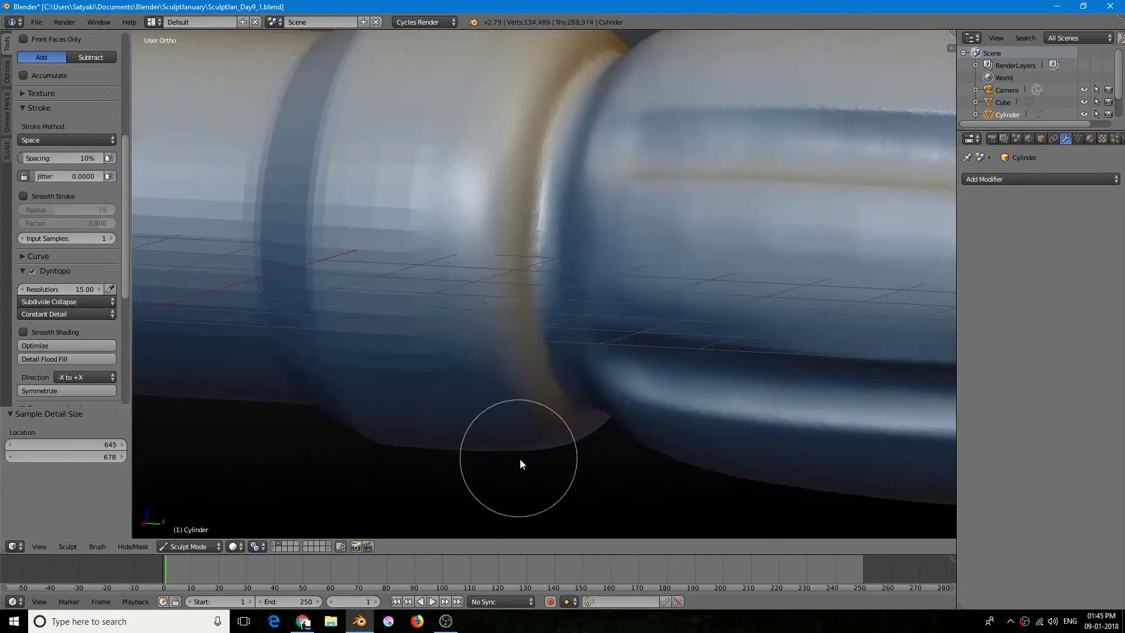
Step: Frame the collar in top view and set the Clay Strips radius to 110 px
scroll(520, 422, down, 2)
key(KP_7)
scroll(520, 381, down, 2)
shift+middle_drag(533, 429, 550, 330)
scroll(549, 329, up, 2)
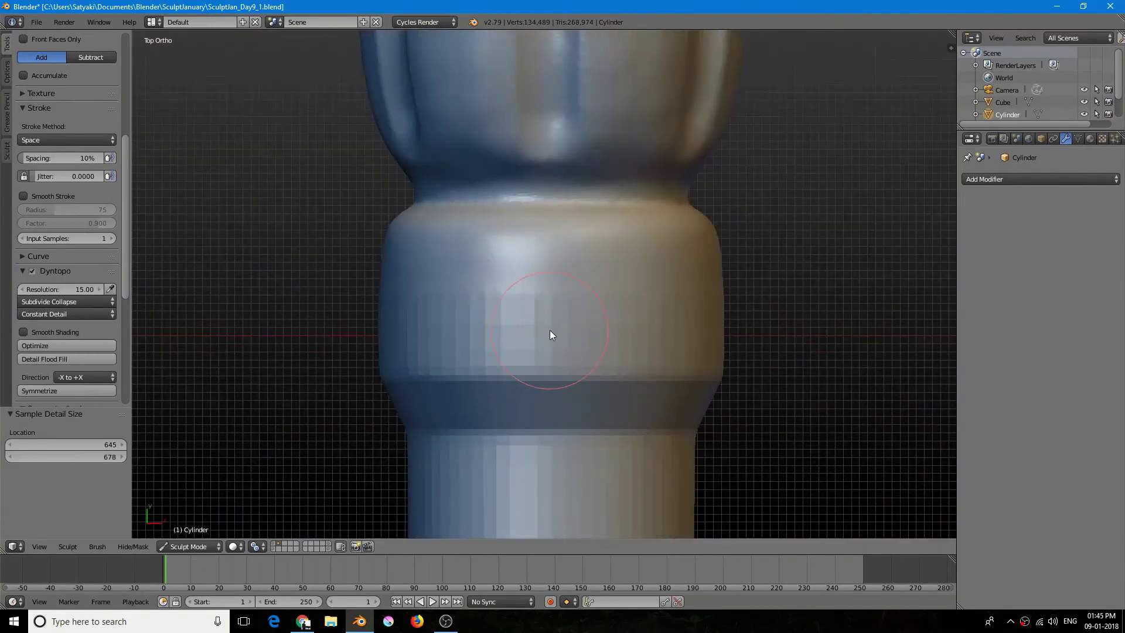
key(f)
click(551, 304)
scroll(501, 340, up, 2)
Step: Set the Clay Strips stroke method to Curve and its direction to Subtract
drag(126, 241, 125, 313)
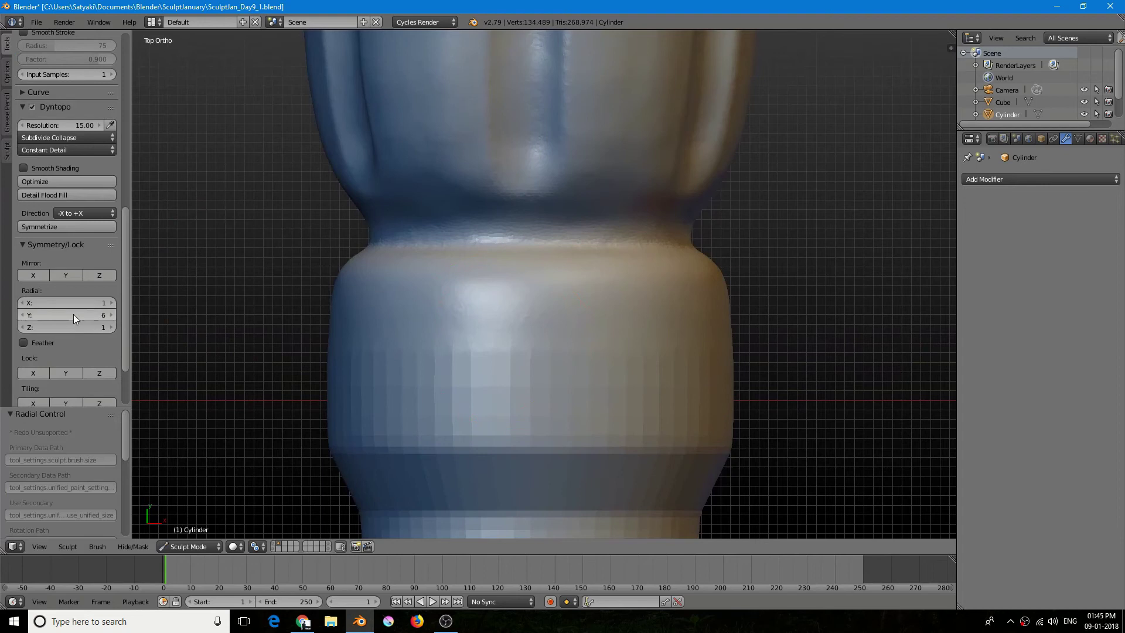
drag(125, 239, 125, 66)
drag(126, 190, 130, 215)
scroll(126, 219, down, 2)
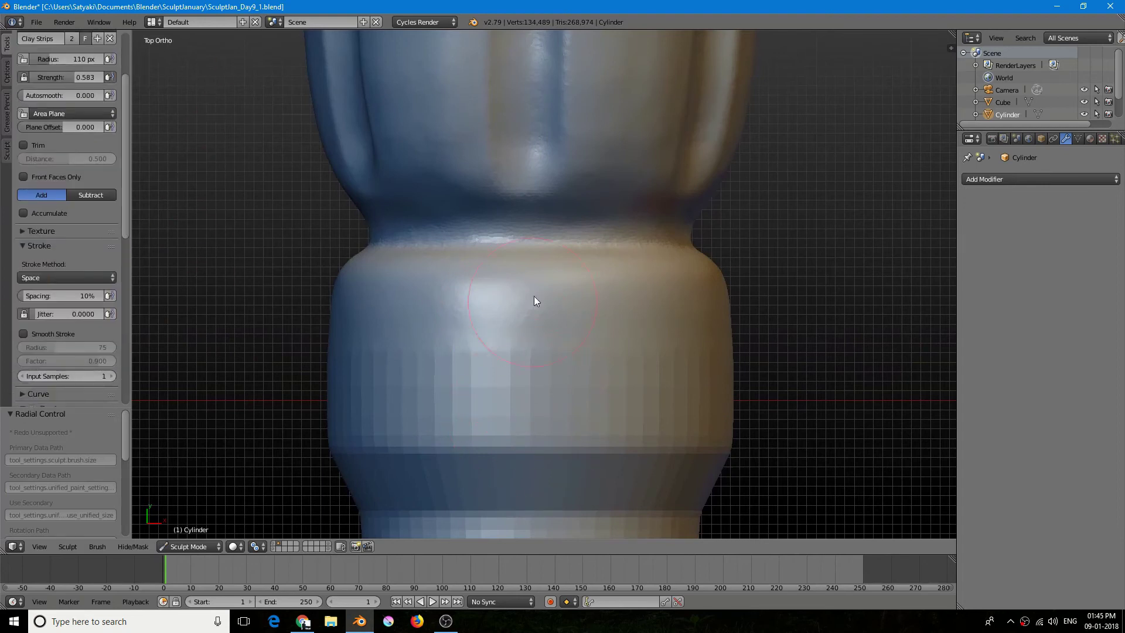
scroll(533, 297, up, 1)
scroll(100, 208, down, 3)
click(94, 218)
click(83, 177)
click(85, 219)
click(86, 112)
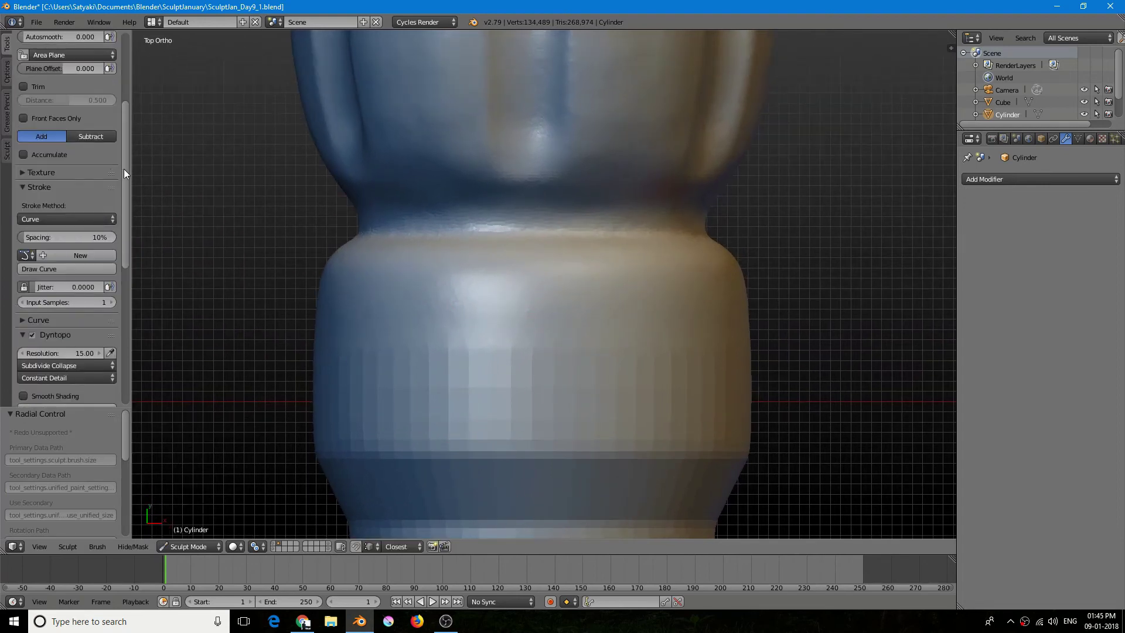
drag(124, 169, 124, 134)
click(97, 212)
drag(128, 214, 128, 178)
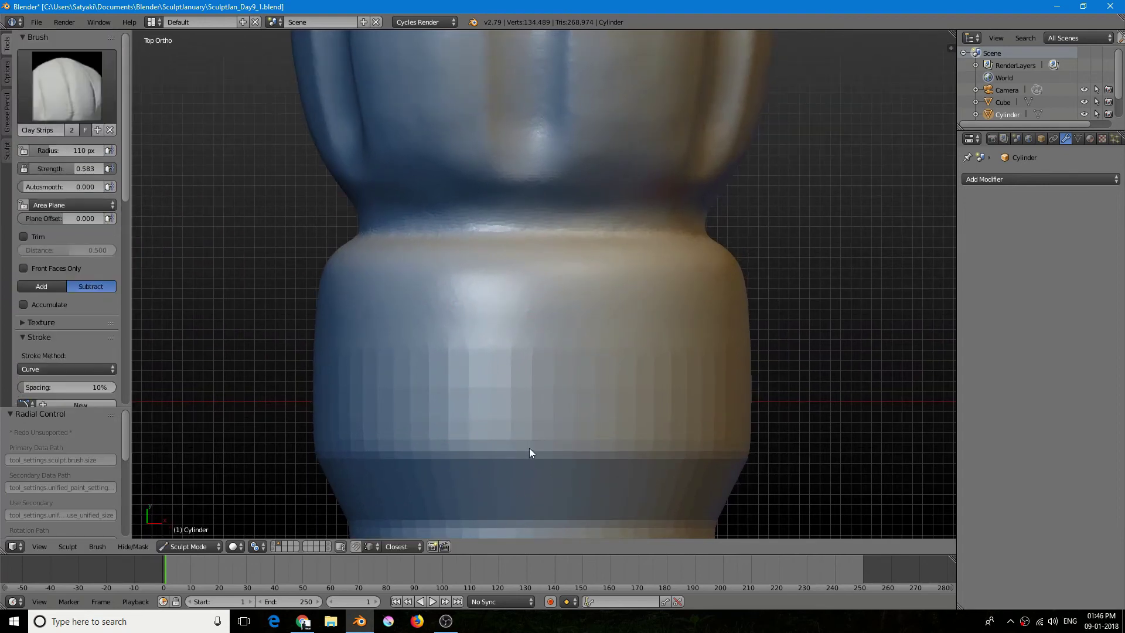
Step: Carve radial slots into the collar by applying a vertical paint curve three times, then clear the curve
ctrl+click(530, 269)
key(Return)
key(Return)
key(Return)
drag(126, 191, 126, 245)
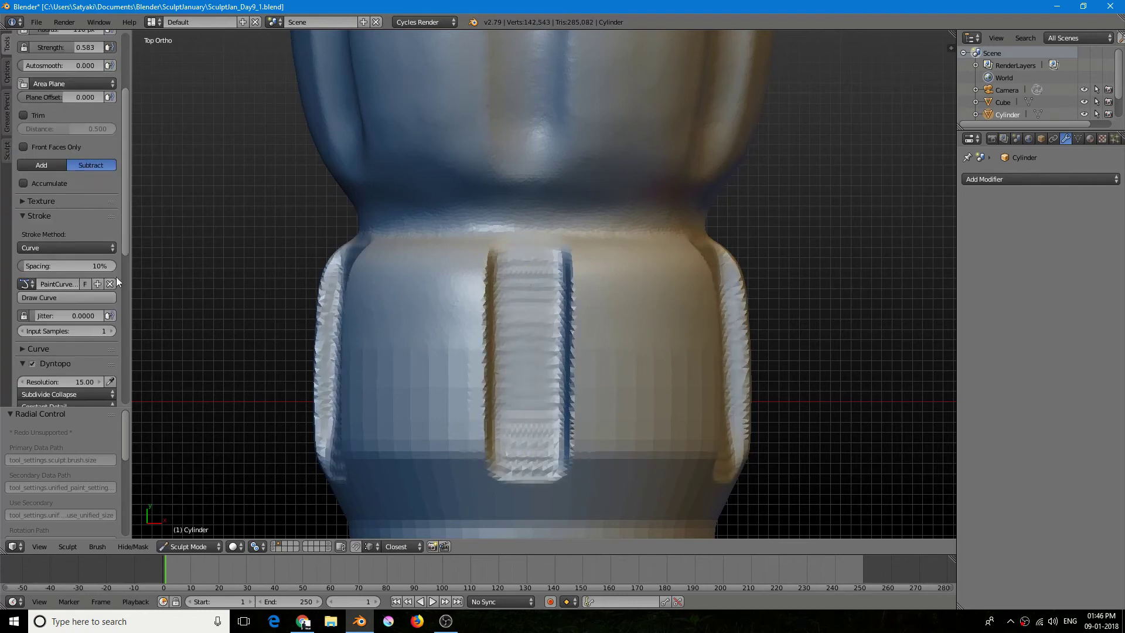
click(109, 284)
Step: Set the stroke method to Space and smooth the end of the collar slot
mouse_move(329, 304)
middle_down()
mouse_move(356, 326)
mouse_move(315, 318)
middle_up()
click(66, 247)
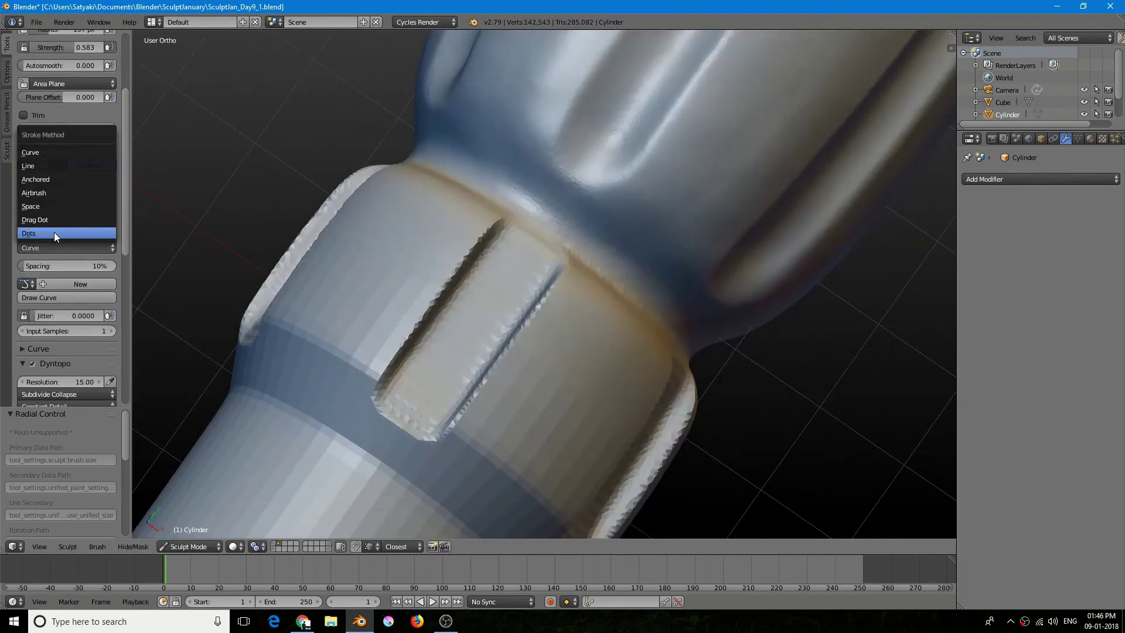
click(30, 206)
scroll(606, 157, up, 3)
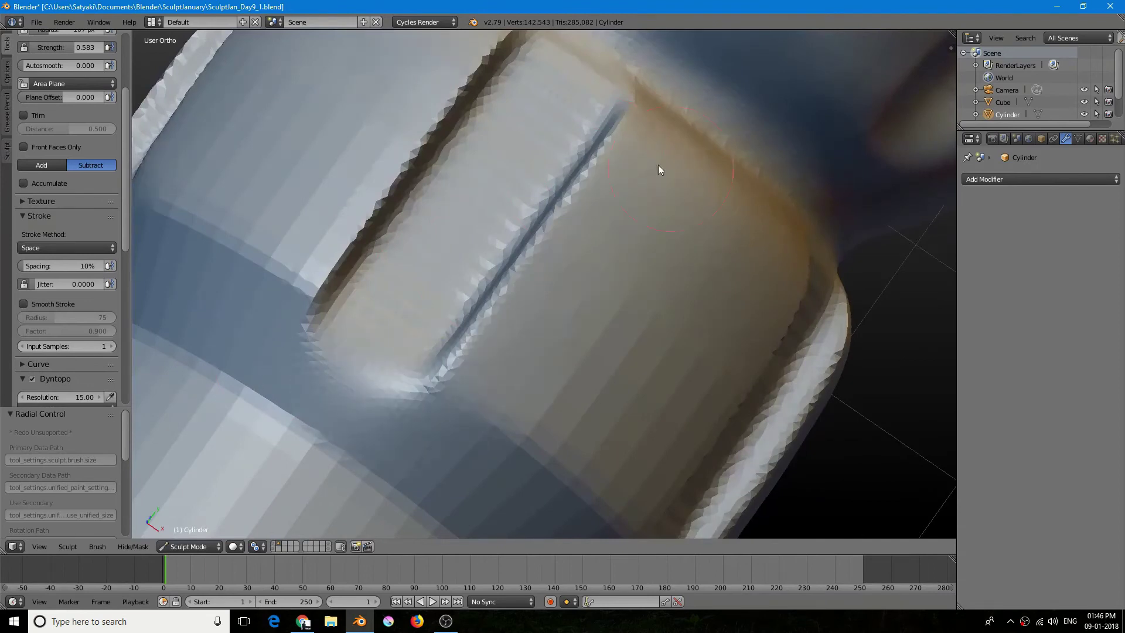
shift+middle_drag(659, 165, 796, 289)
Step: Sample the detail size at the collar slot and set the Dyntopo resolution to 30
mouse_move(127, 201)
mouse_down()
mouse_move(131, 250)
mouse_move(126, 130)
mouse_up()
click(110, 286)
click(388, 389)
click(61, 286)
text(30)
key(Return)
Step: Set the brush radius to 86 px and its strength to 0, and smooth the jagged edges of the collar slots
scroll(492, 405, up, 2)
click(432, 413)
drag(91, 168, 55, 167)
mouse_move(449, 414)
mouse_down()
mouse_move(550, 286)
mouse_move(610, 265)
mouse_up()
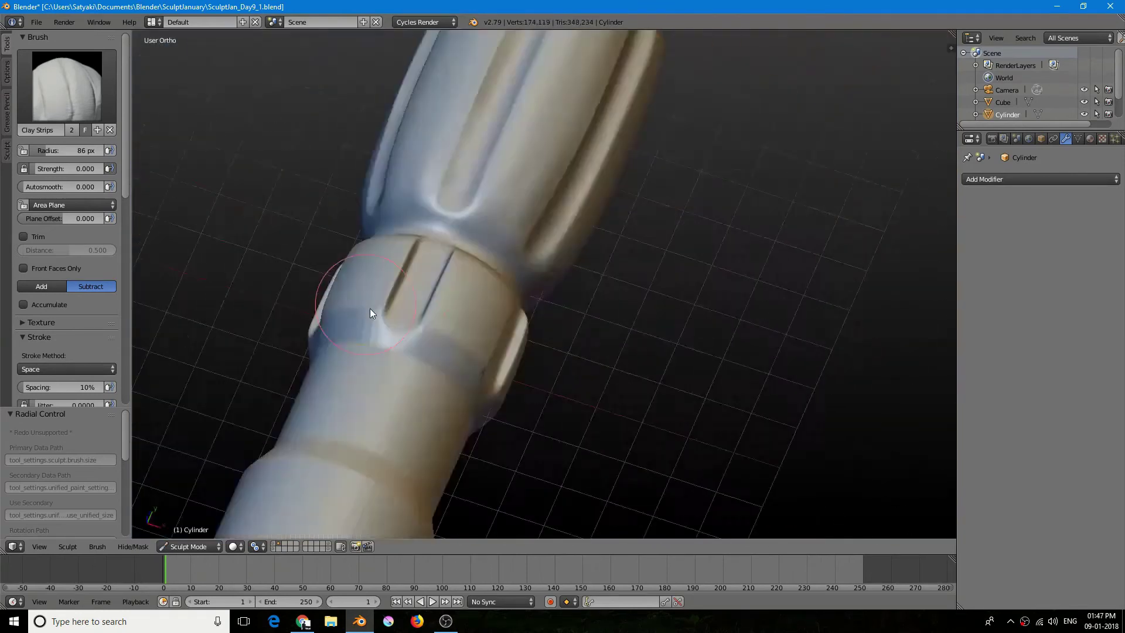
Step: Set the brush radius to 48 px and sharpen one long edge of the collar slot with Pinch/Magnify along a paint curve
scroll(371, 308, up, 5)
middle_drag(448, 270, 599, 405)
key(ctrl+z)
key(KP_7)
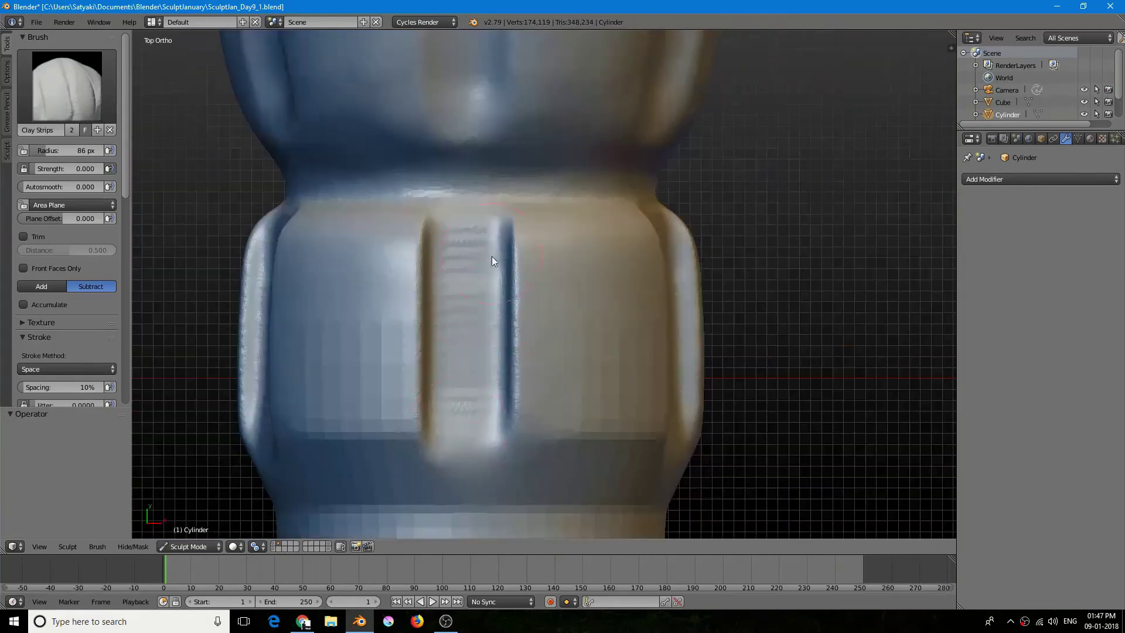
scroll(458, 419, up, 3)
key(f)
click(503, 273)
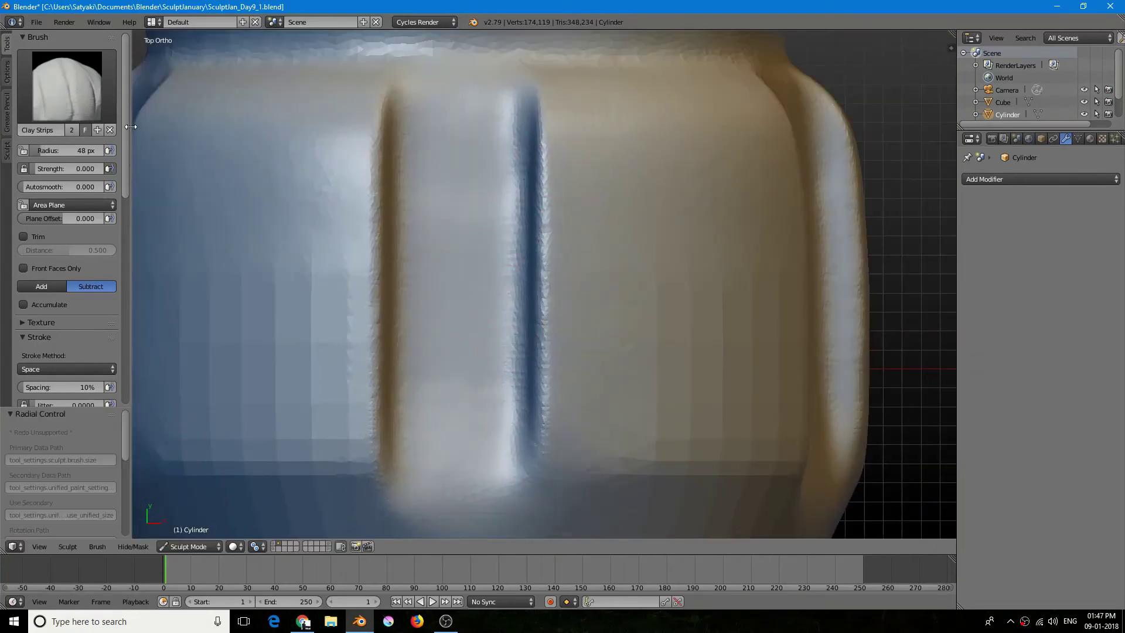
key(p)
ctrl+drag(537, 99, 543, 130)
ctrl+click(543, 364)
ctrl+drag(535, 464, 535, 470)
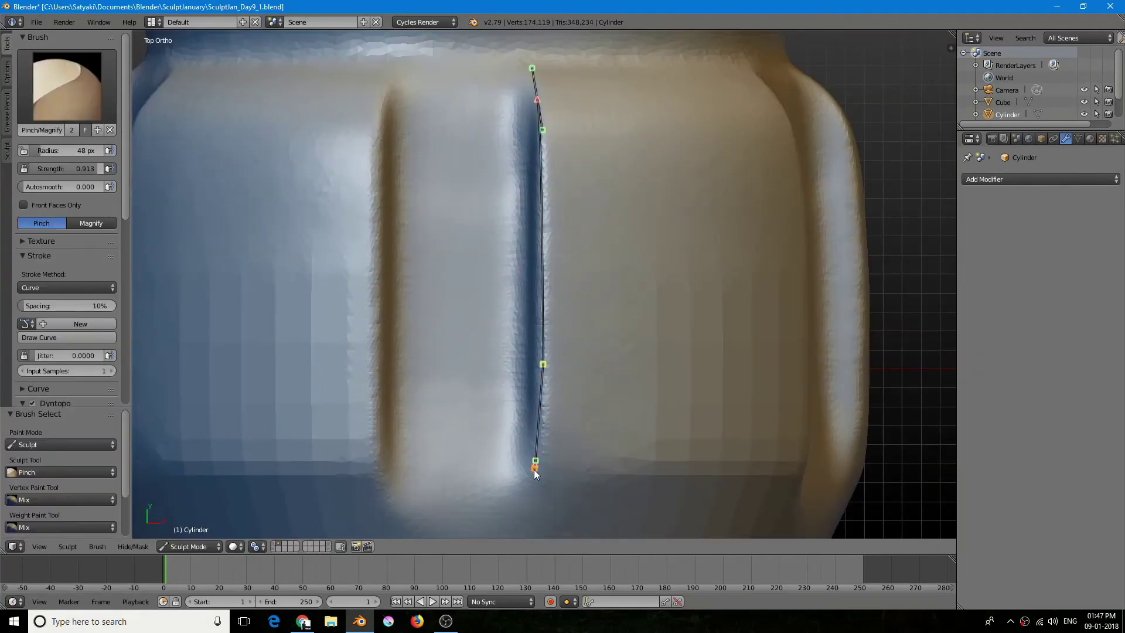
key(Return)
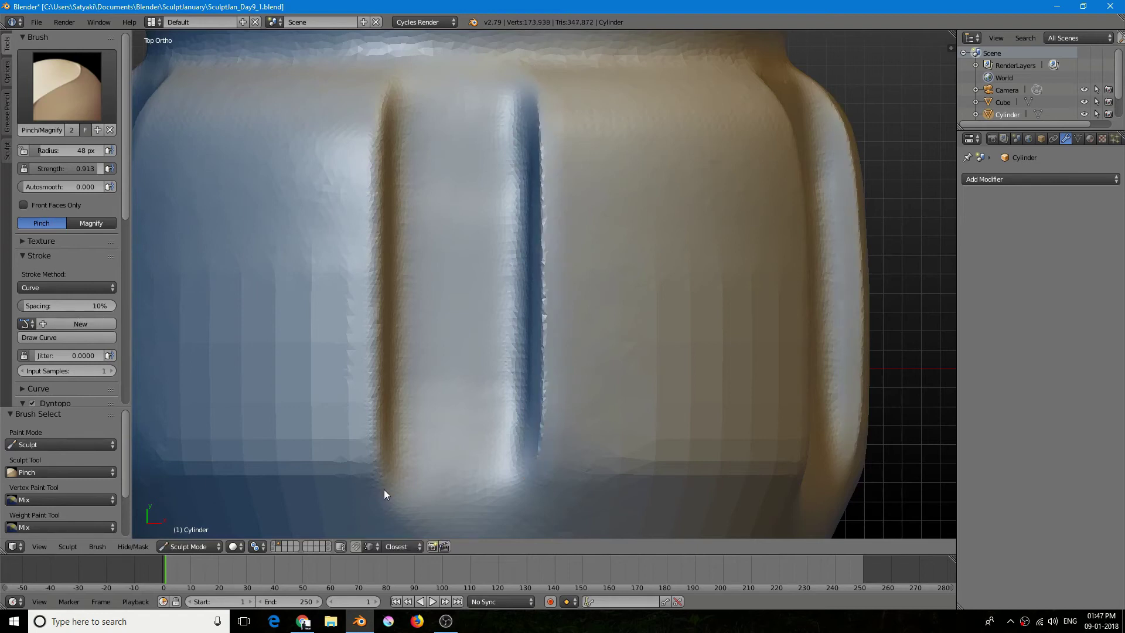
Step: Pinch the opposite long edge of the collar slot along a paint curve, then switch back to the Clay Strips brush
ctrl+drag(388, 495, 375, 464)
ctrl+drag(376, 410, 376, 372)
ctrl+drag(378, 151, 379, 121)
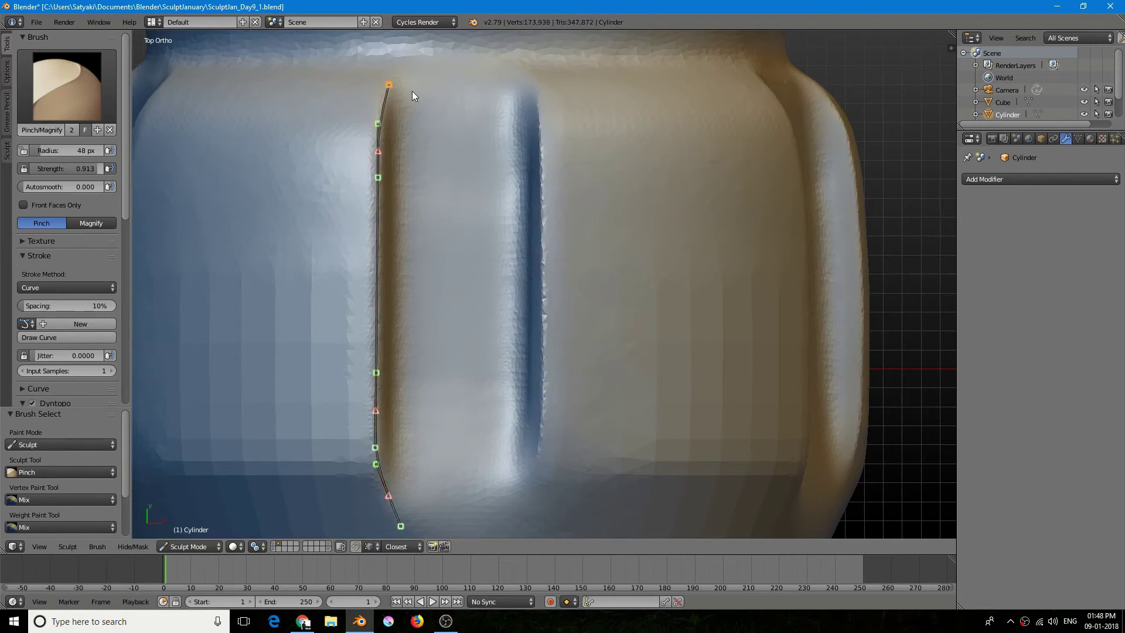
key(Return)
key(c)
mouse_move(246, 247)
middle_down()
mouse_move(286, 213)
mouse_move(589, 170)
mouse_move(323, 414)
middle_up()
scroll(537, 221, down, 4)
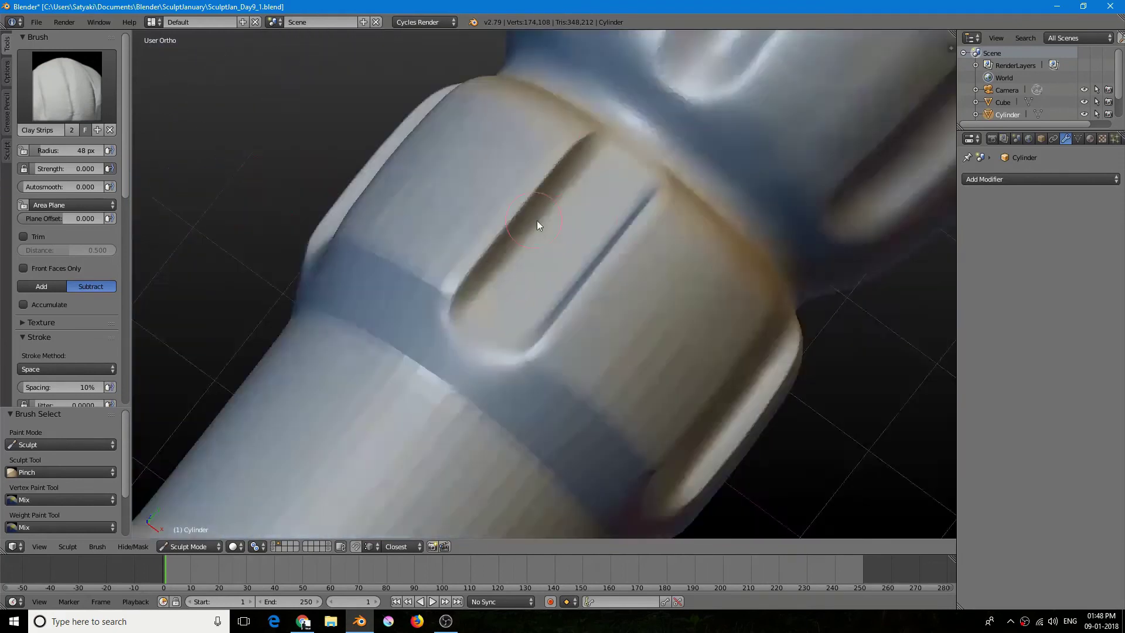
Step: Examine the sharpened collar slots, the plain neck section below them and the radial symmetry settings
middle_drag(537, 220, 586, 128)
scroll(586, 129, up, 3)
scroll(691, 57, down, 10)
middle_drag(691, 57, 470, 238)
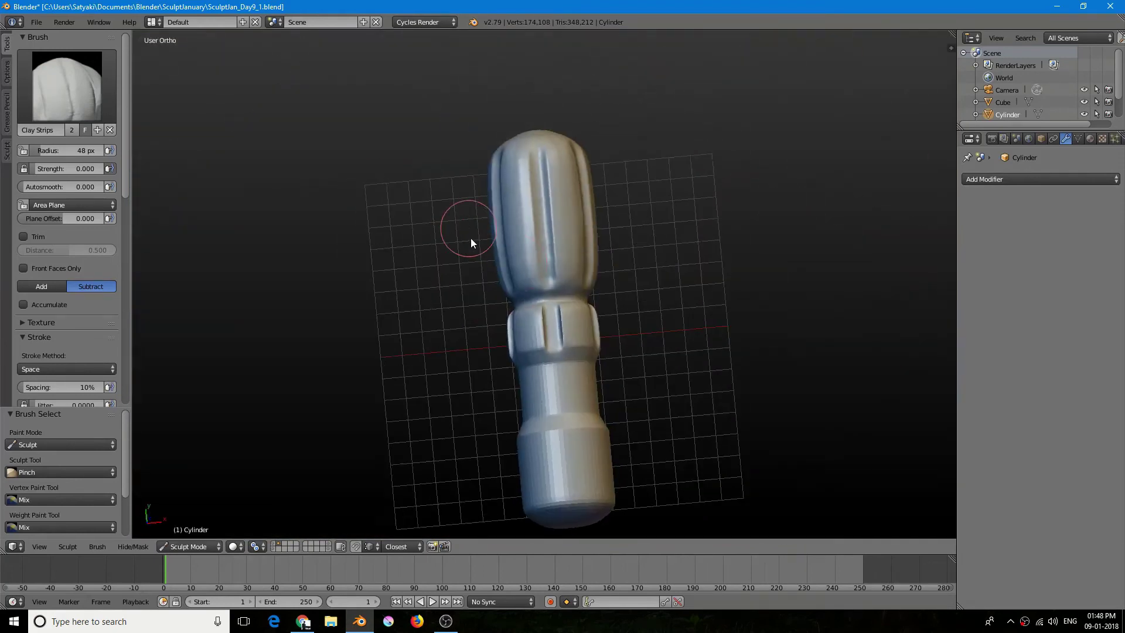
key(KP_7)
scroll(452, 264, up, 8)
scroll(129, 308, down, 8)
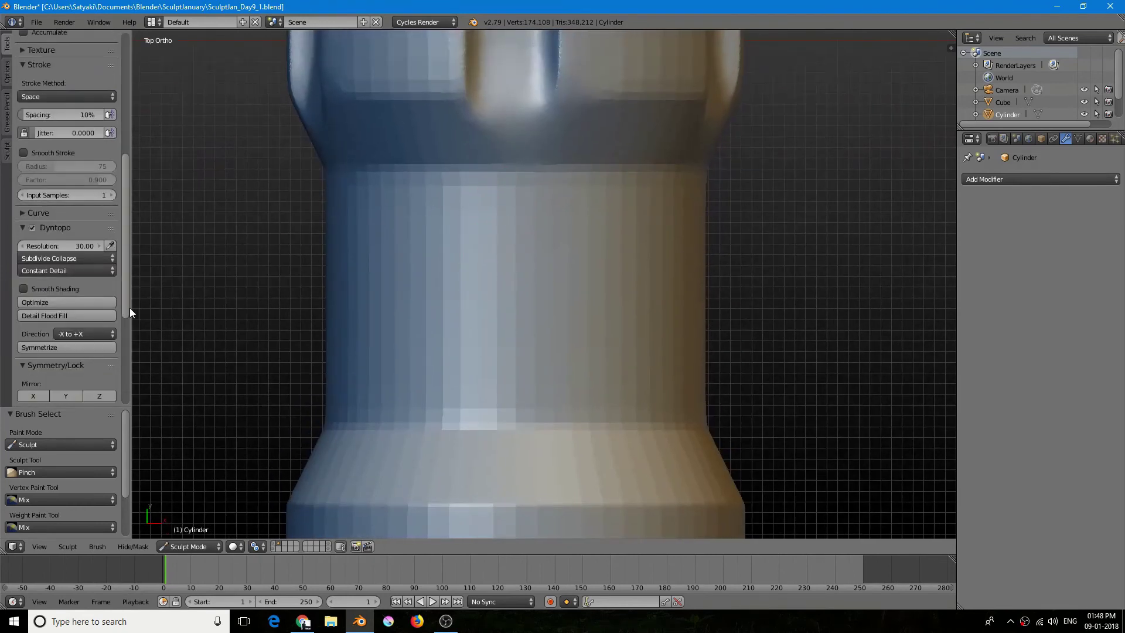
scroll(113, 320, down, 3)
scroll(132, 254, down, 3)
scroll(291, 333, down, 5)
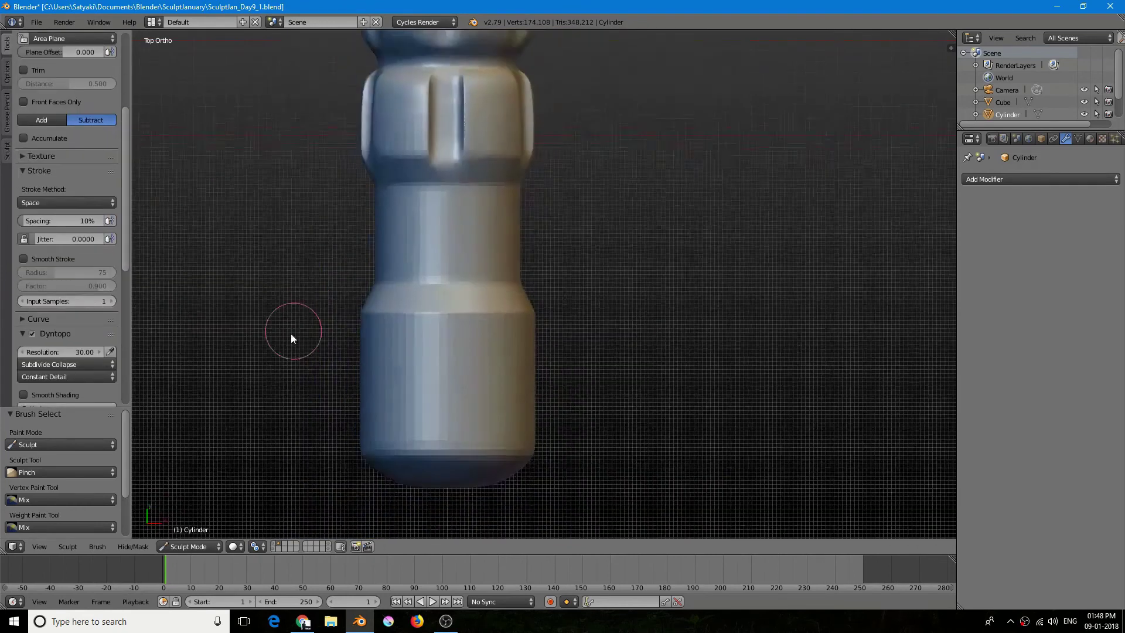
scroll(323, 269, up, 2)
scroll(130, 256, down, 3)
scroll(37, 290, up, 5)
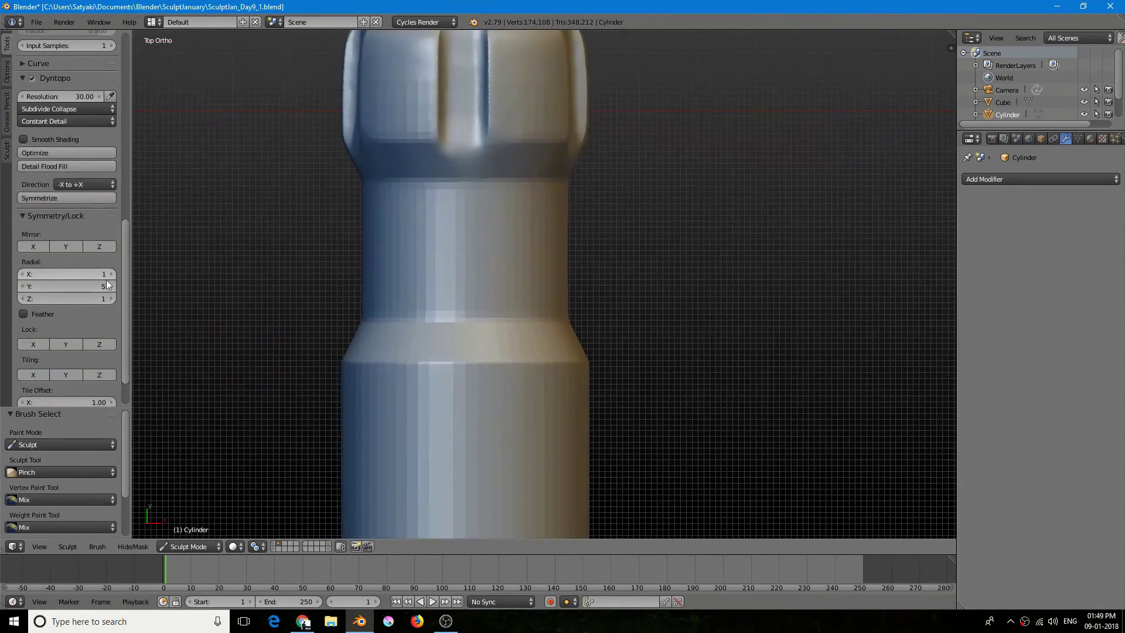
scroll(37, 290, up, 10)
scroll(150, 93, up, 2)
Step: Set the stroke method to Curve and the brush radius to 27 px, and lay an S-shaped paint curve diagonally across the neck
click(88, 367)
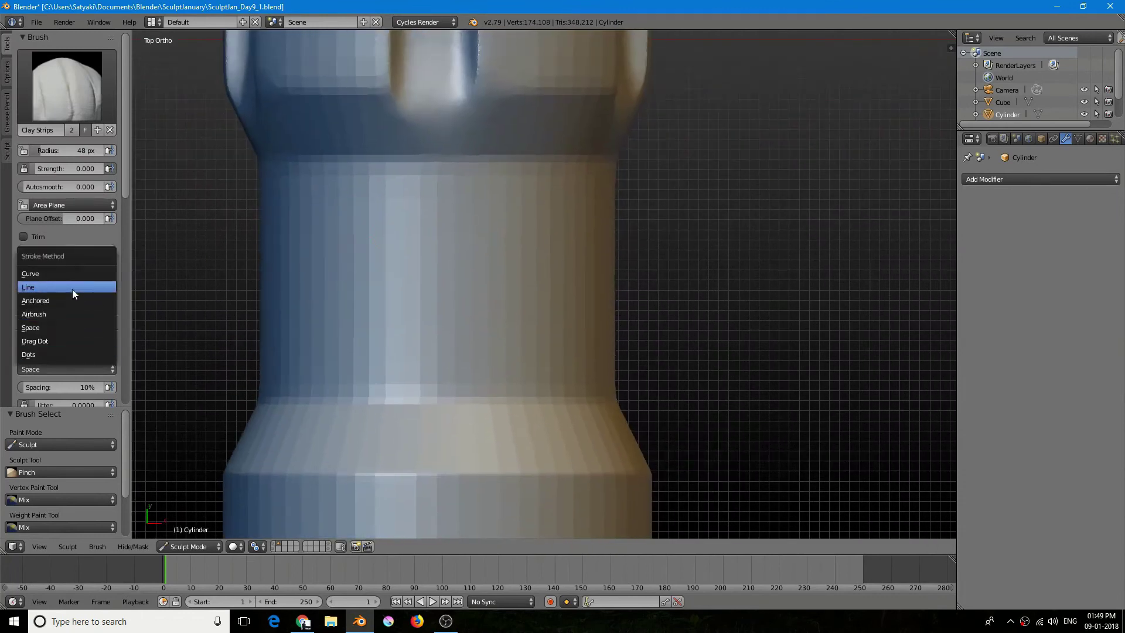
click(35, 274)
key(f)
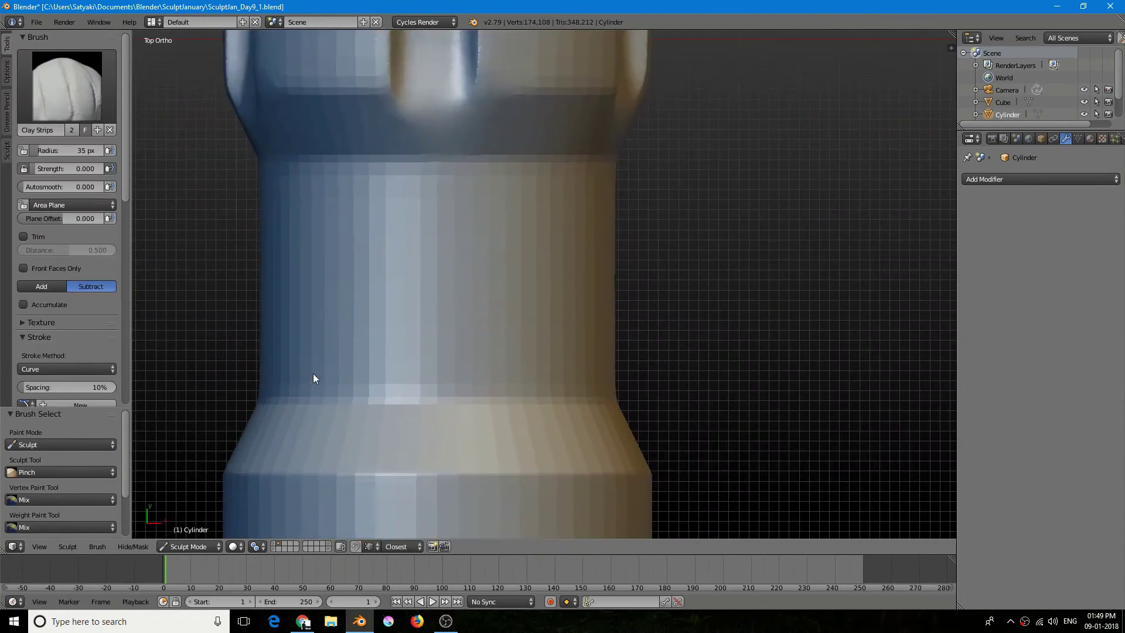
click(309, 374)
ctrl+drag(328, 401, 355, 359)
ctrl+click(525, 157)
key(ctrl+z)
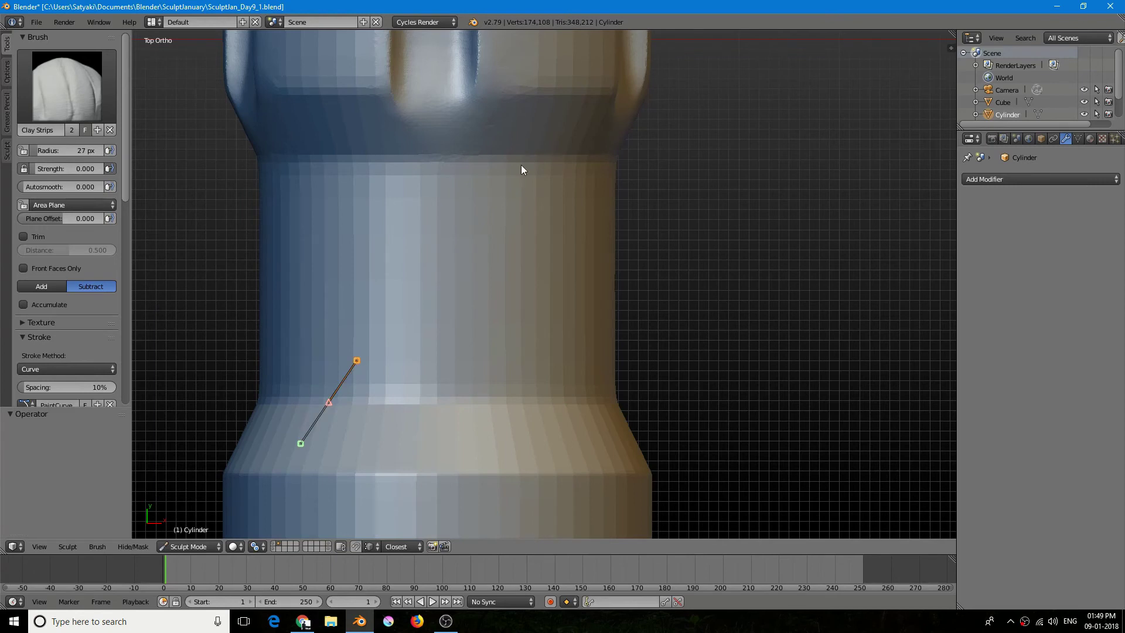
key(ctrl+z)
ctrl+drag(322, 403, 360, 394)
key(ctrl+z)
ctrl+drag(499, 165, 530, 164)
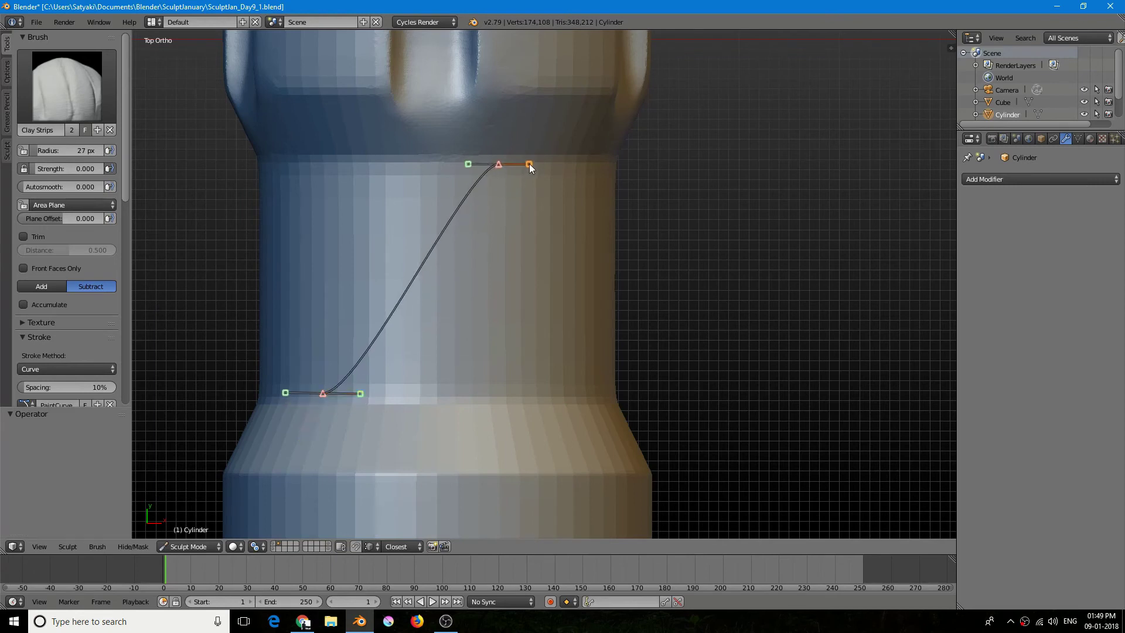
Step: Carve spiral grooves into the neck by repeatedly applying the curve, raising the brush to 52 px and strength 0.604, then clear the curve
key(Return)
mouse_move(42, 171)
mouse_down()
mouse_move(75, 176)
mouse_move(47, 154)
mouse_up()
key(Return)
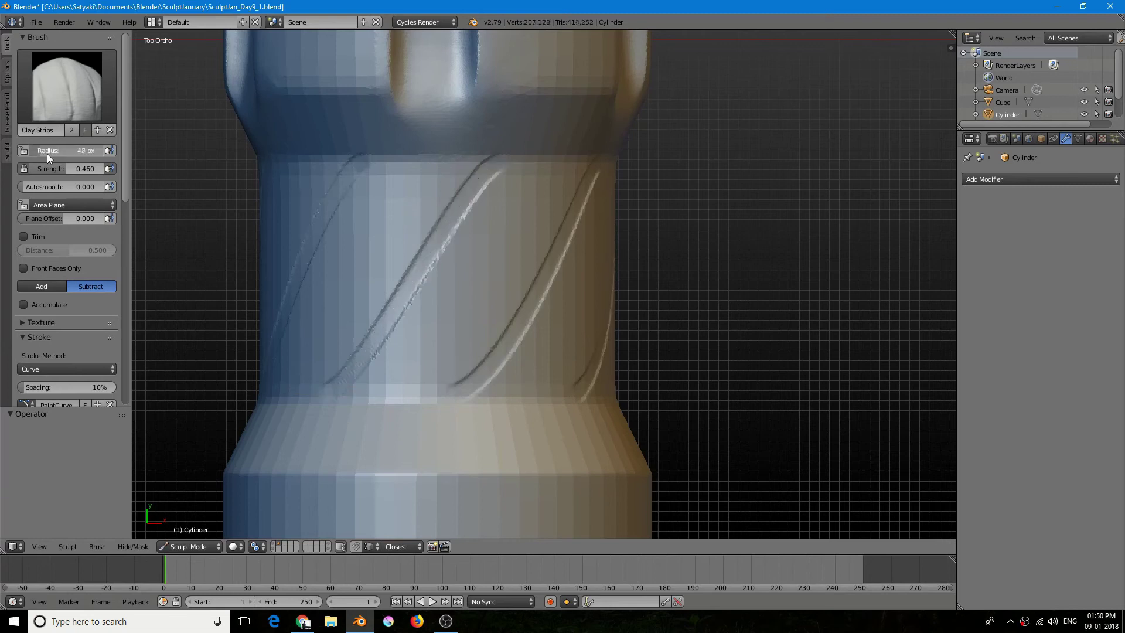
key(Return)
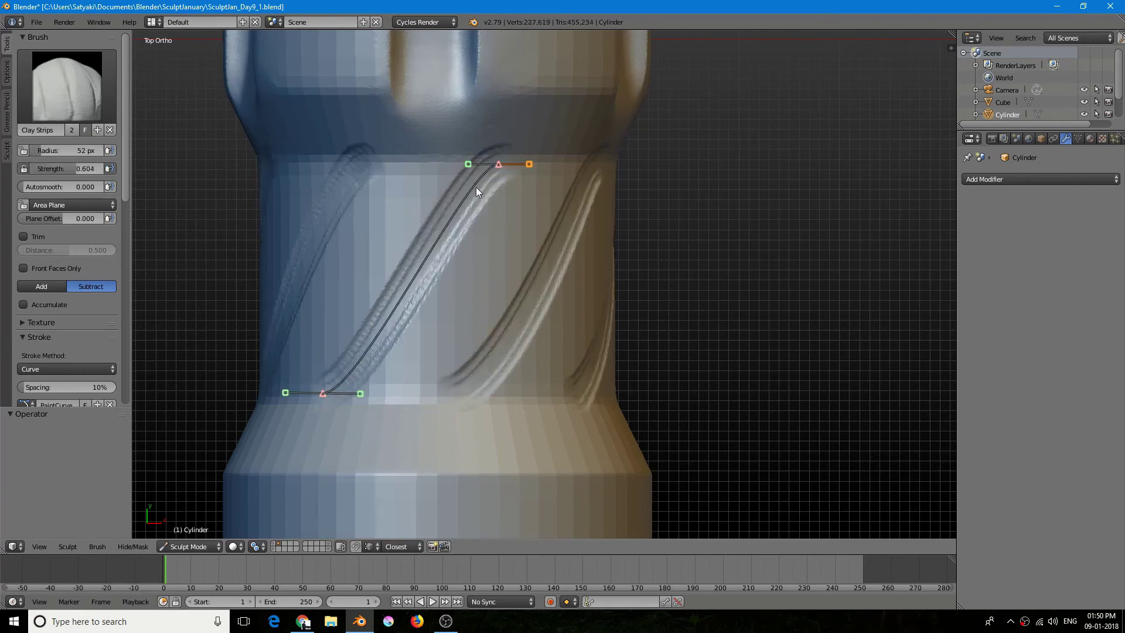
click(110, 404)
Step: Set the stroke method to Space and the brush radius to 77 px, and smooth the lower part of the spiral groove
ctrl+middle_drag(389, 333, 389, 284)
click(67, 369)
click(50, 316)
key(f)
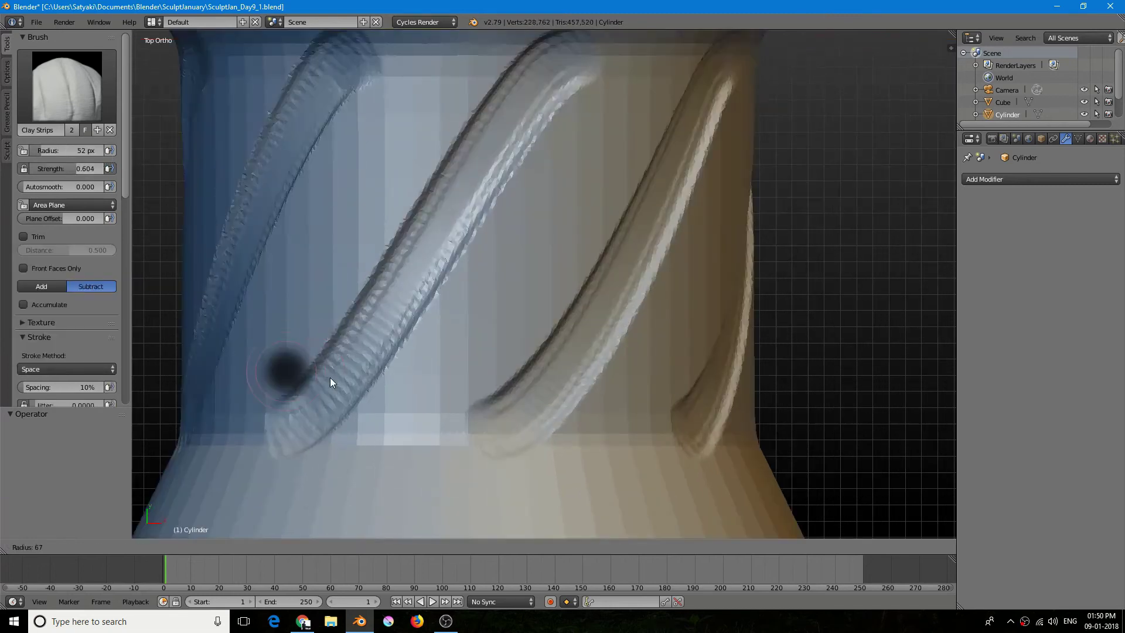
click(334, 376)
shift+middle_drag(334, 377, 303, 426)
mouse_move(308, 431)
mouse_down()
mouse_move(464, 235)
mouse_move(431, 188)
mouse_move(206, 508)
mouse_move(447, 193)
mouse_move(395, 331)
mouse_up()
Step: Smooth the upper ends of the spiral grooves where they run into the collar
scroll(395, 331, down, 8)
middle_drag(395, 331, 449, 198)
scroll(449, 199, up, 9)
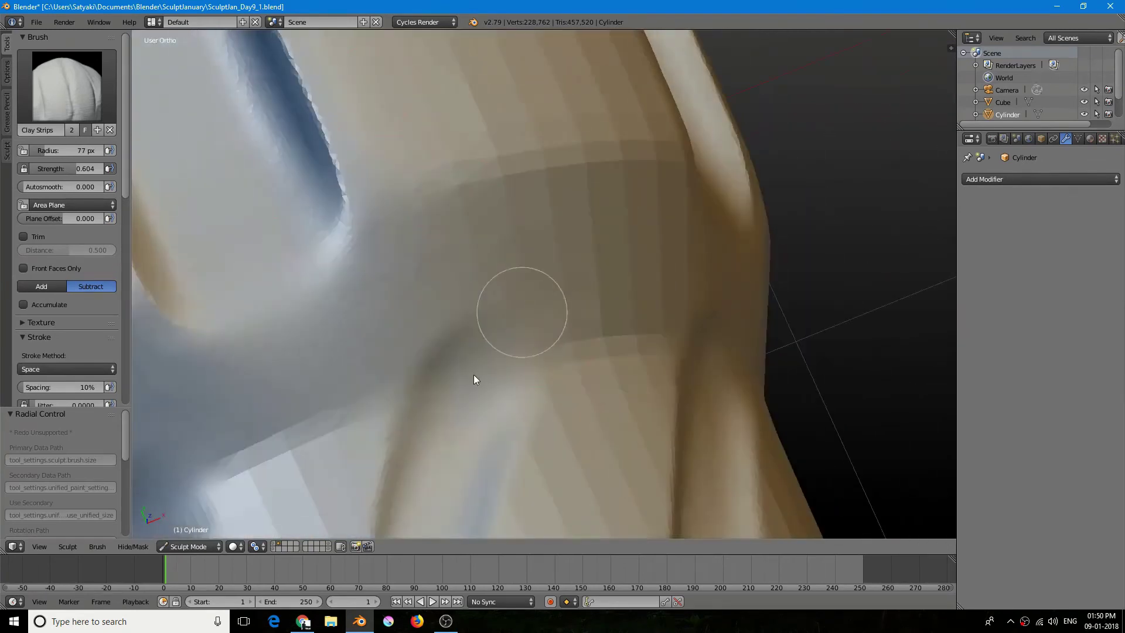
shift+drag(489, 367, 504, 386)
mouse_move(504, 386)
middle_down()
mouse_move(460, 224)
mouse_move(413, 398)
middle_up()
scroll(459, 224, down, 4)
scroll(413, 398, up, 4)
scroll(318, 401, down, 2)
middle_drag(318, 401, 429, 424)
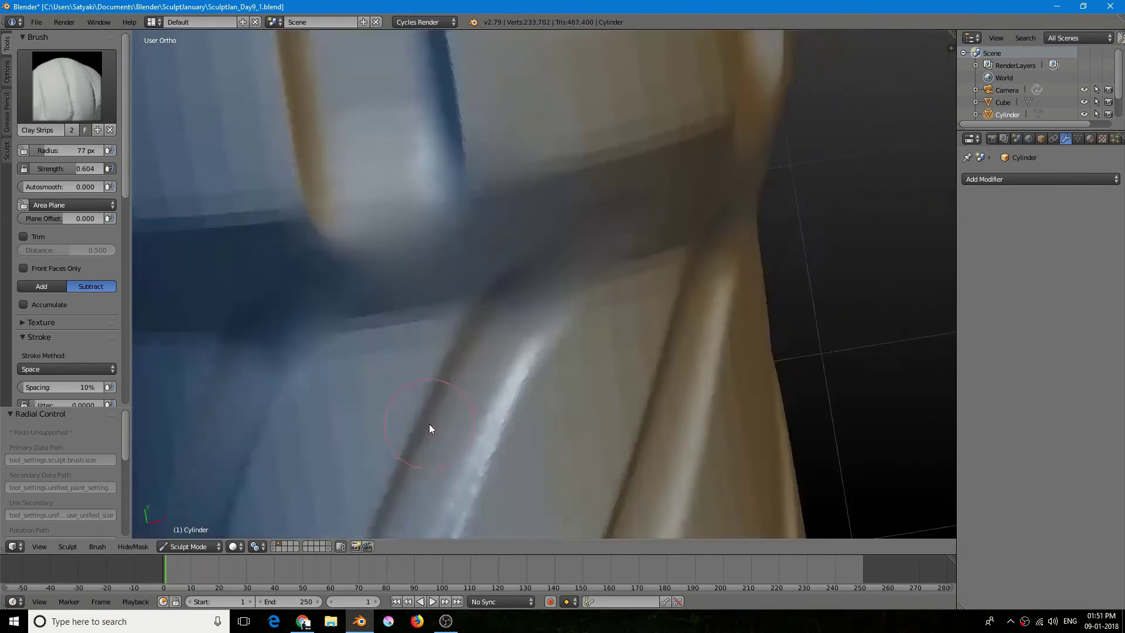
scroll(429, 424, up, 3)
mouse_move(498, 241)
mouse_down()
mouse_move(556, 167)
mouse_move(510, 196)
mouse_up()
scroll(510, 196, down, 6)
middle_drag(510, 195, 477, 258)
Step: Pinch the spiral groove's lower edge with a 20 px Pinch/Magnify brush along a four-point paint curve, then clear the curve
key(KP_7)
scroll(477, 258, up, 3)
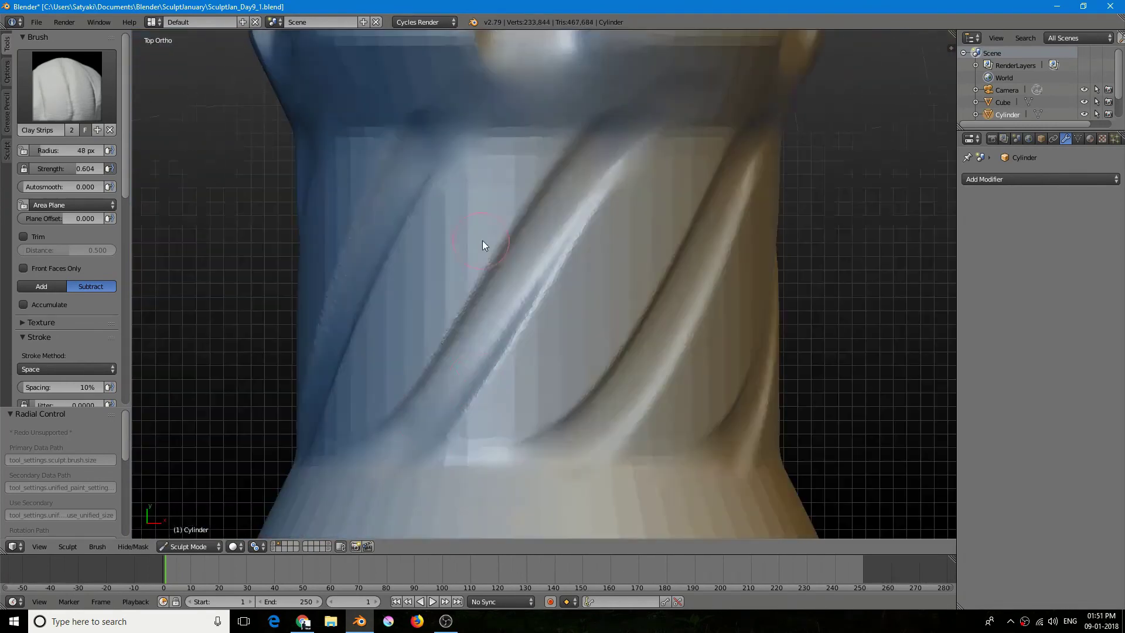
key(f)
click(469, 242)
click(85, 97)
click(192, 221)
scroll(428, 440, up, 1)
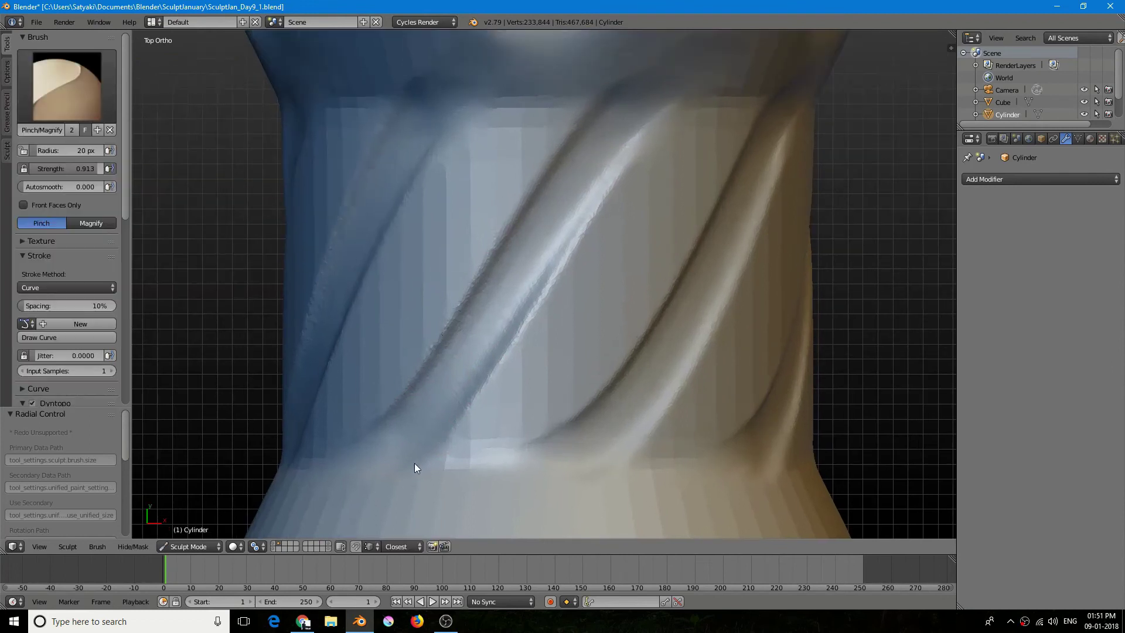
ctrl+drag(419, 467, 440, 452)
ctrl+drag(496, 369, 511, 347)
ctrl+drag(627, 159, 640, 146)
ctrl+drag(684, 96, 694, 77)
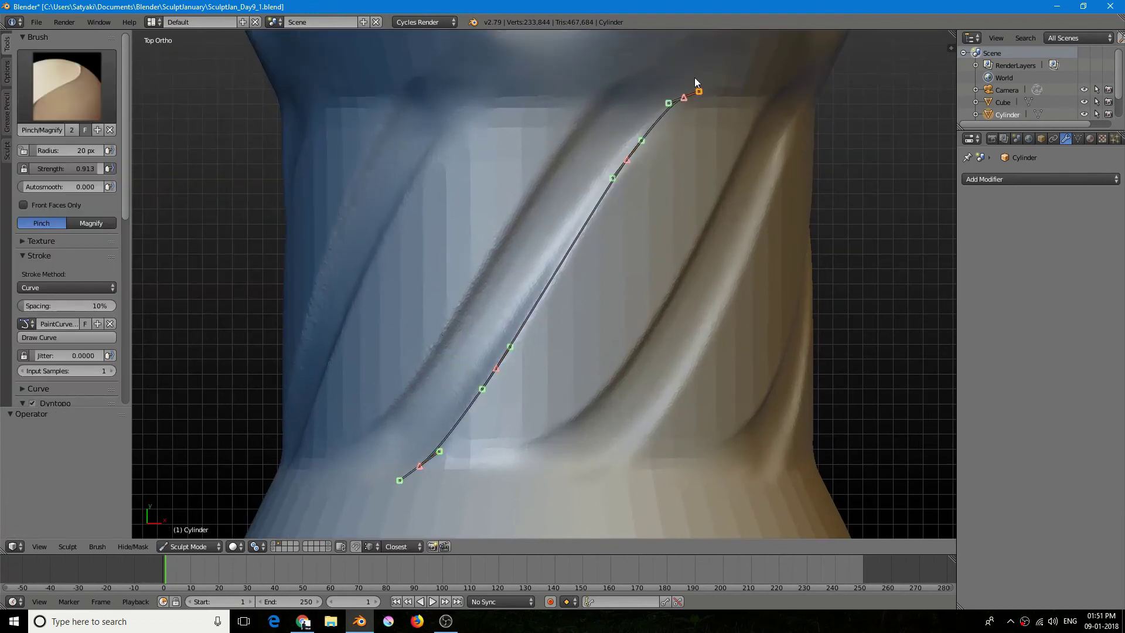
key(Return)
click(110, 324)
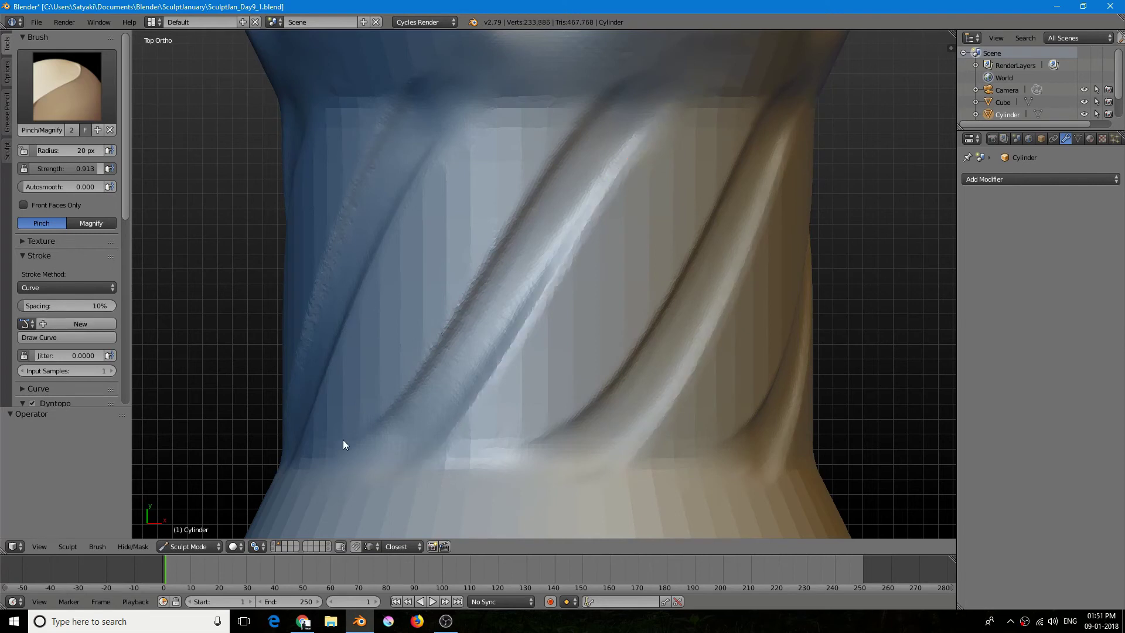
Step: Trace the spiral groove's upper edge with a paint curve, pinch it with the brush radius at 67 px, and clear the curve
ctrl+drag(342, 443, 375, 428)
ctrl+drag(429, 358, 456, 313)
ctrl+drag(566, 140, 620, 86)
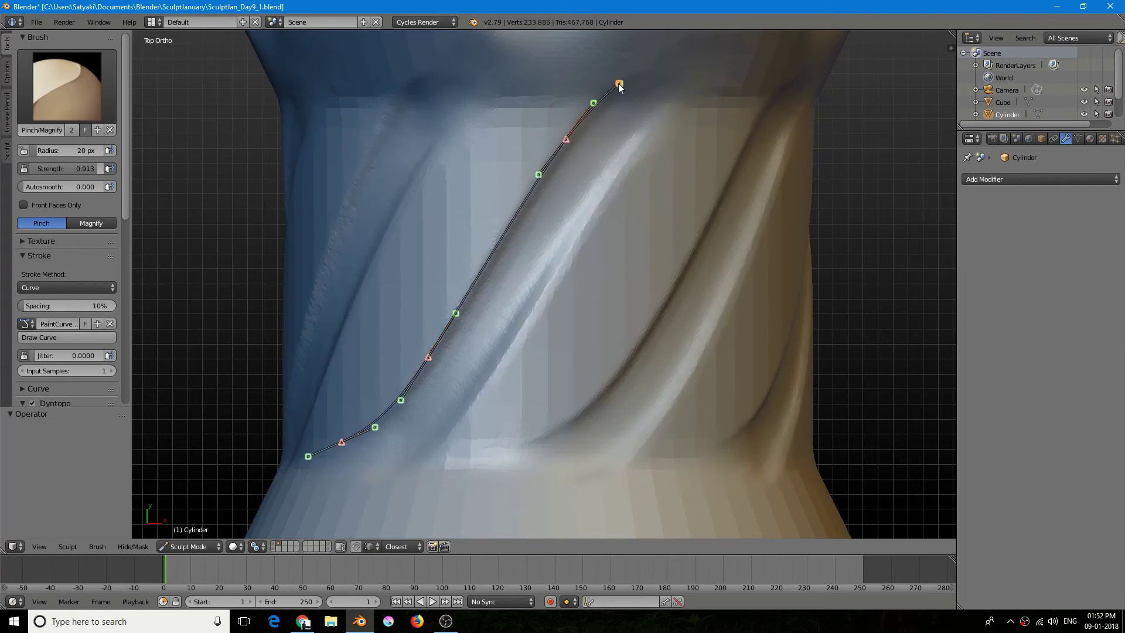
key(ctrl+z)
drag(84, 152, 93, 158)
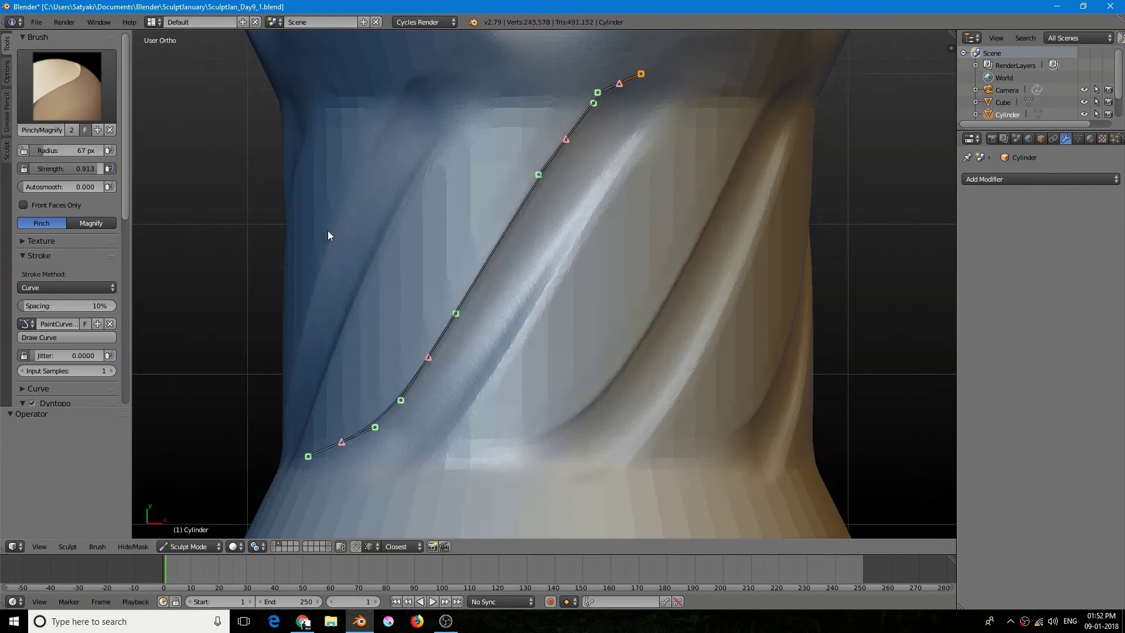
click(110, 323)
Step: Switch back to Clay Strips and inspect the spiral grooves and collar from several angles
mouse_move(358, 399)
middle_down()
mouse_move(335, 326)
mouse_move(456, 378)
middle_up()
key(3)
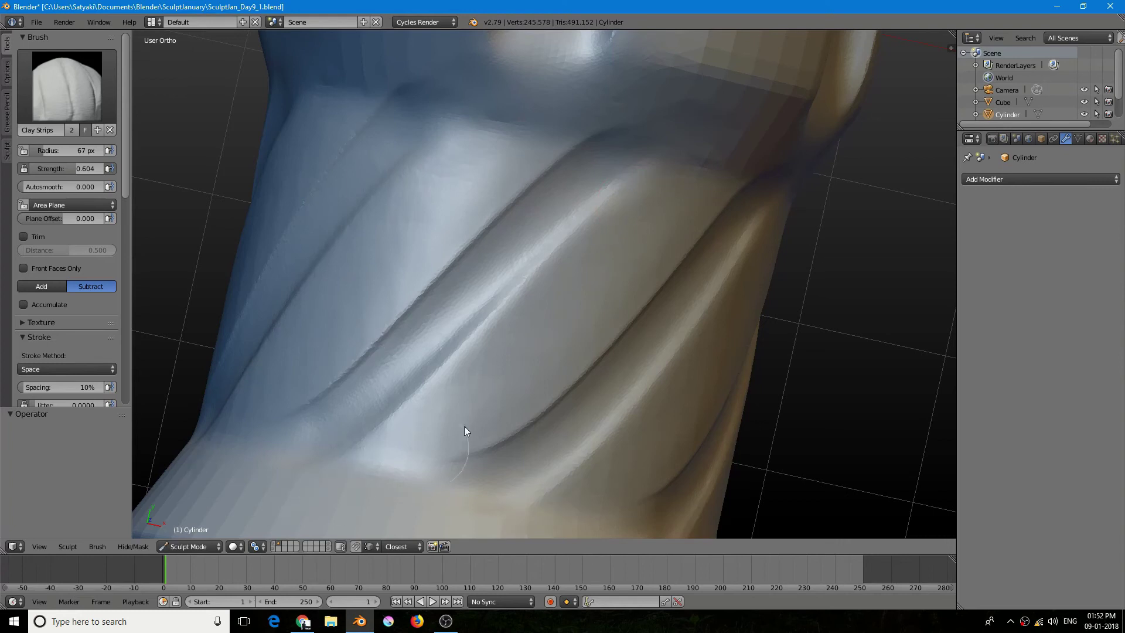
scroll(551, 304, down, 6)
middle_drag(551, 305, 560, 203)
scroll(525, 287, down, 3)
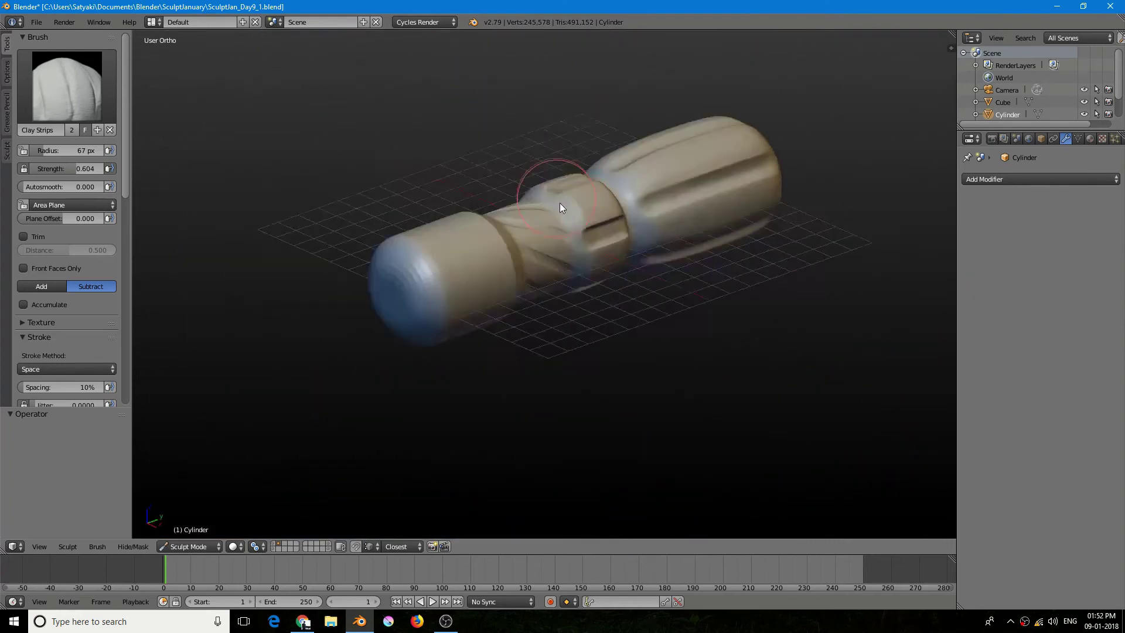
scroll(560, 203, up, 7)
scroll(516, 217, down, 5)
middle_drag(433, 229, 418, 262)
scroll(419, 261, up, 4)
Step: Sample the Dyntopo detail size on the collar and smooth the faceted surface between its slots
scroll(57, 298, down, 13)
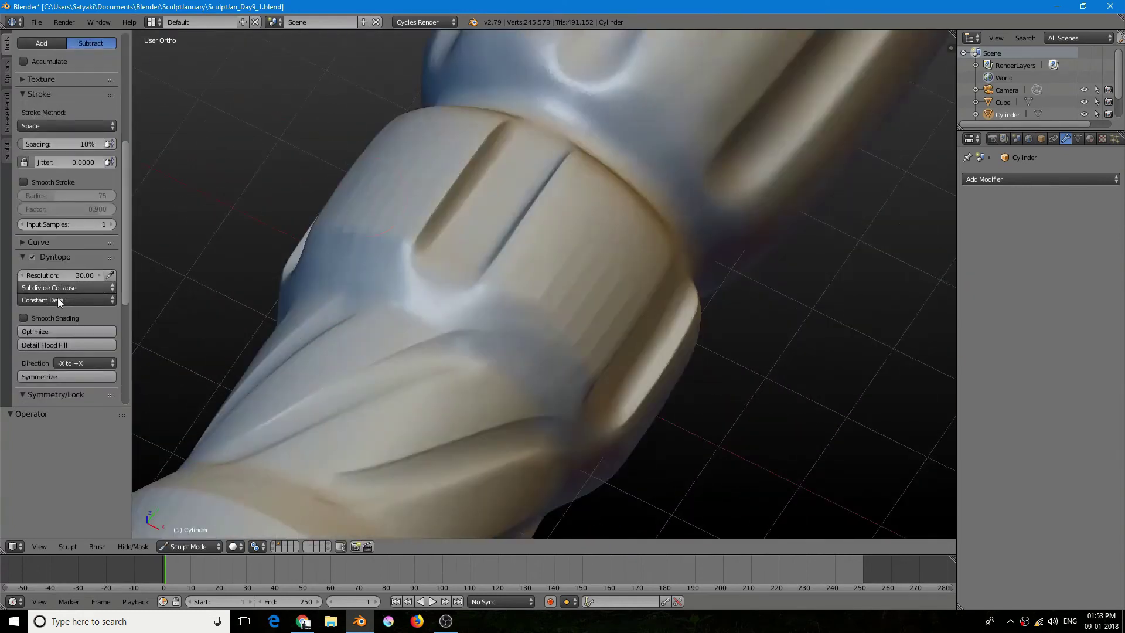
scroll(58, 298, up, 11)
scroll(504, 217, up, 4)
middle_drag(504, 217, 457, 170)
scroll(124, 114, up, 2)
scroll(125, 114, down, 8)
key(f)
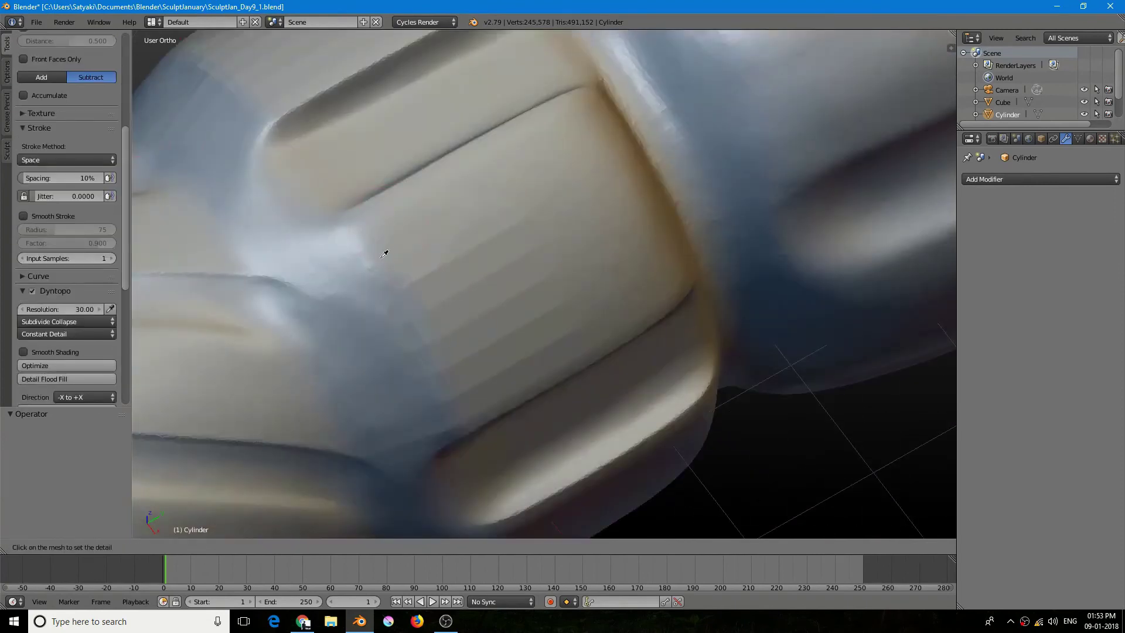
click(385, 250)
mouse_move(386, 258)
shift+mouse_down()
mouse_move(448, 350)
mouse_move(385, 267)
mouse_move(428, 262)
mouse_move(522, 356)
mouse_move(441, 270)
shift+mouse_up()
mouse_move(446, 198)
shift+mouse_down()
mouse_move(490, 260)
mouse_move(368, 262)
mouse_move(427, 402)
shift+mouse_up()
Step: Set Clay Strips to Add with a 129 px radius and Curve stroke, and raise vertical ridges along the base section
scroll(411, 399, down, 7)
middle_drag(276, 409, 336, 395)
key(KP_7)
scroll(387, 282, up, 6)
scroll(121, 300, down, 5)
scroll(122, 300, up, 10)
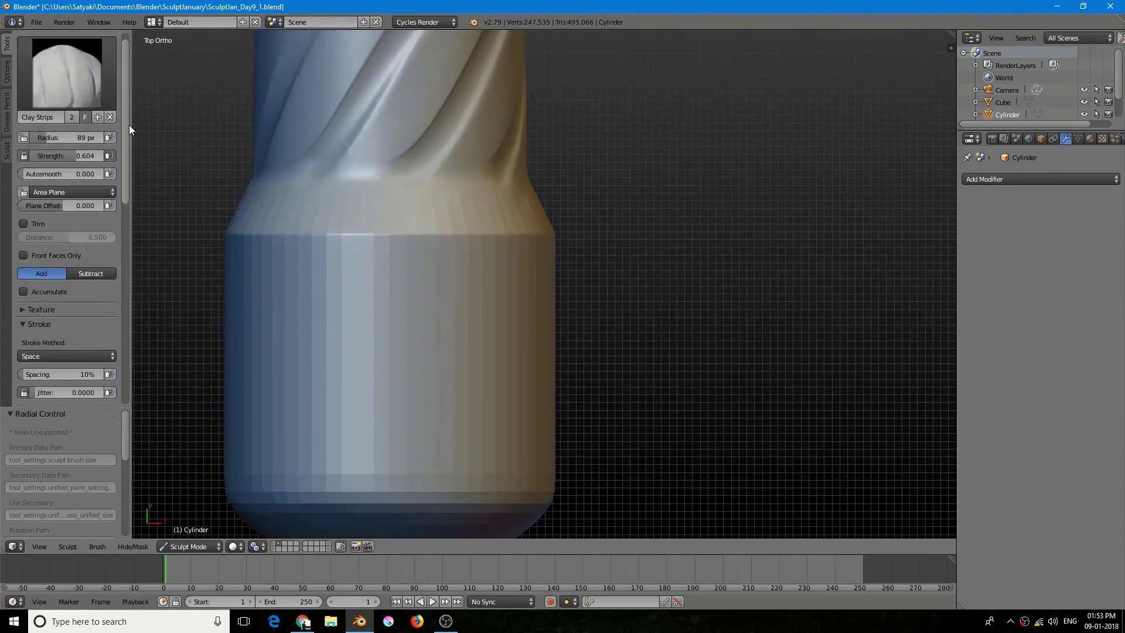
scroll(55, 166, down, 3)
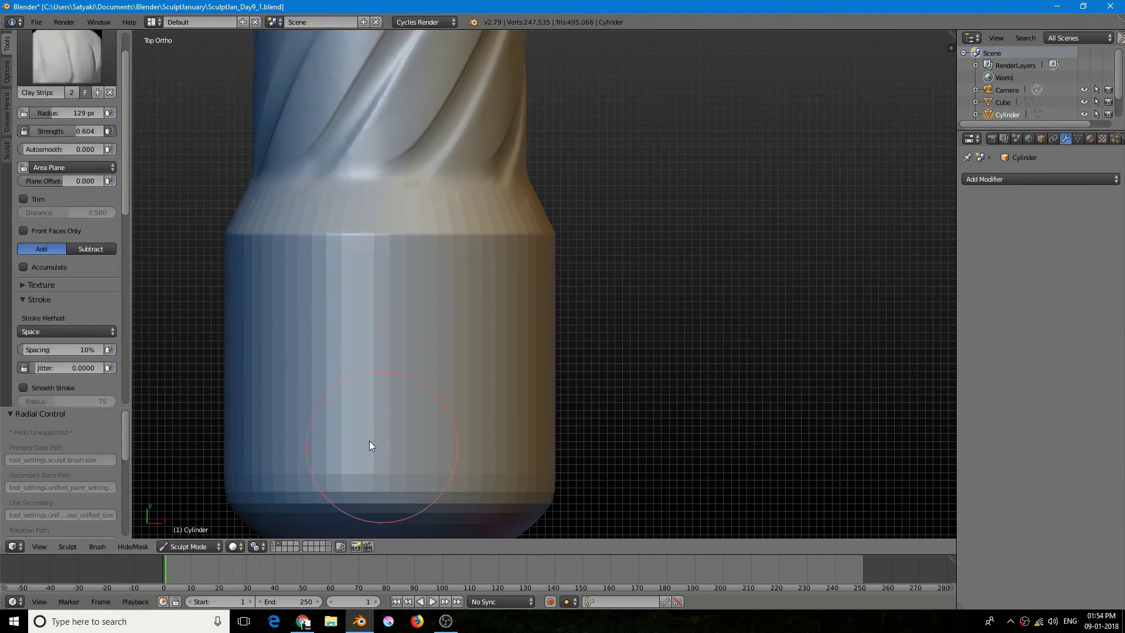
click(93, 223)
click(90, 139)
scroll(90, 140, up, 5)
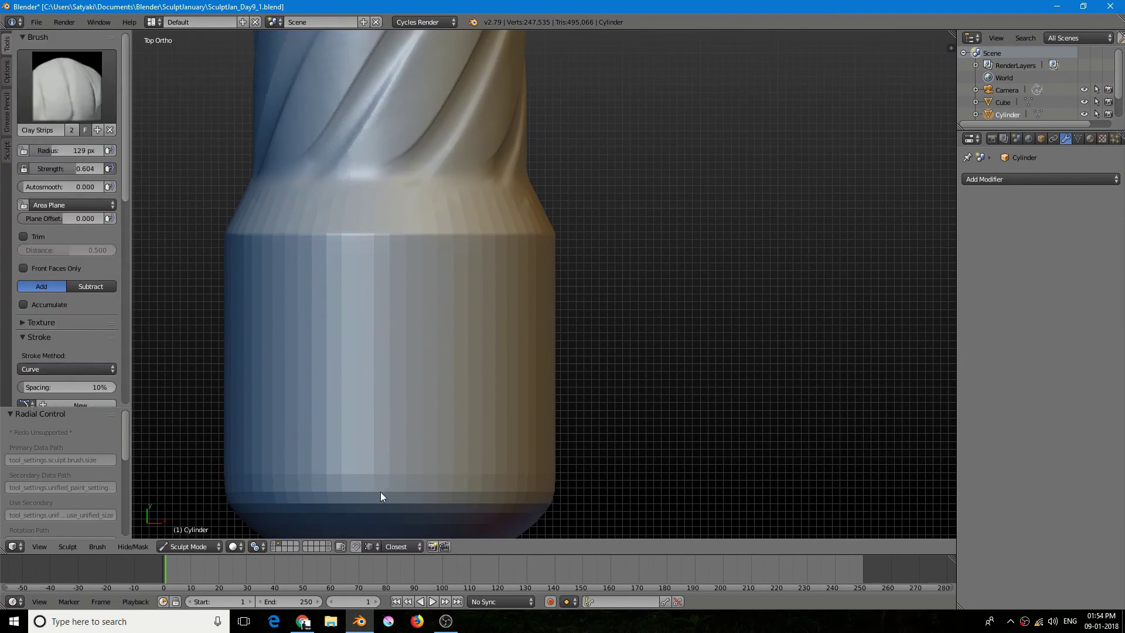
ctrl+right_click(390, 224)
key(Return)
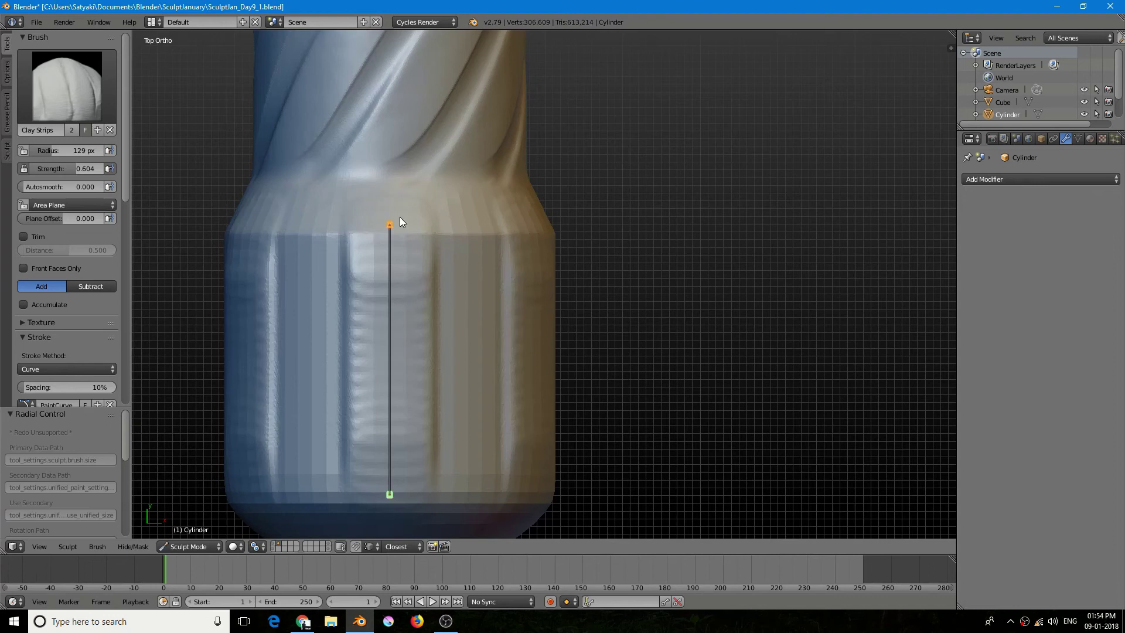
Step: Set the brush radius to 44 px and strength to 0.706, reapply the vertical paint curve on the ridges, then clear it
mouse_move(91, 148)
mouse_down()
mouse_move(35, 152)
mouse_move(47, 167)
mouse_up()
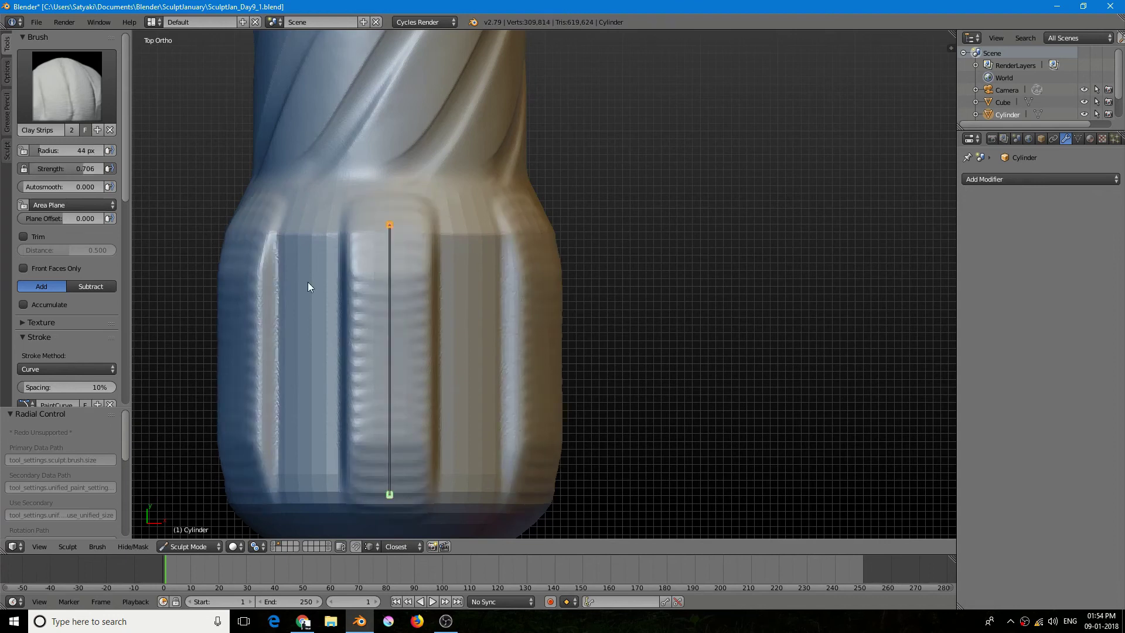
key(Return)
key(Return)
key(Return)
click(109, 308)
Step: Set the stroke method back to Space and bring the end of the base section's ridges into close view
mouse_move(125, 178)
mouse_down()
mouse_move(124, 218)
mouse_move(124, 174)
mouse_up()
mouse_move(358, 457)
middle_down()
mouse_move(288, 374)
mouse_move(287, 463)
middle_up()
drag(124, 184, 122, 261)
click(68, 194)
click(62, 137)
mouse_move(323, 294)
middle_down()
mouse_move(316, 265)
mouse_move(305, 349)
middle_up()
scroll(315, 266, up, 2)
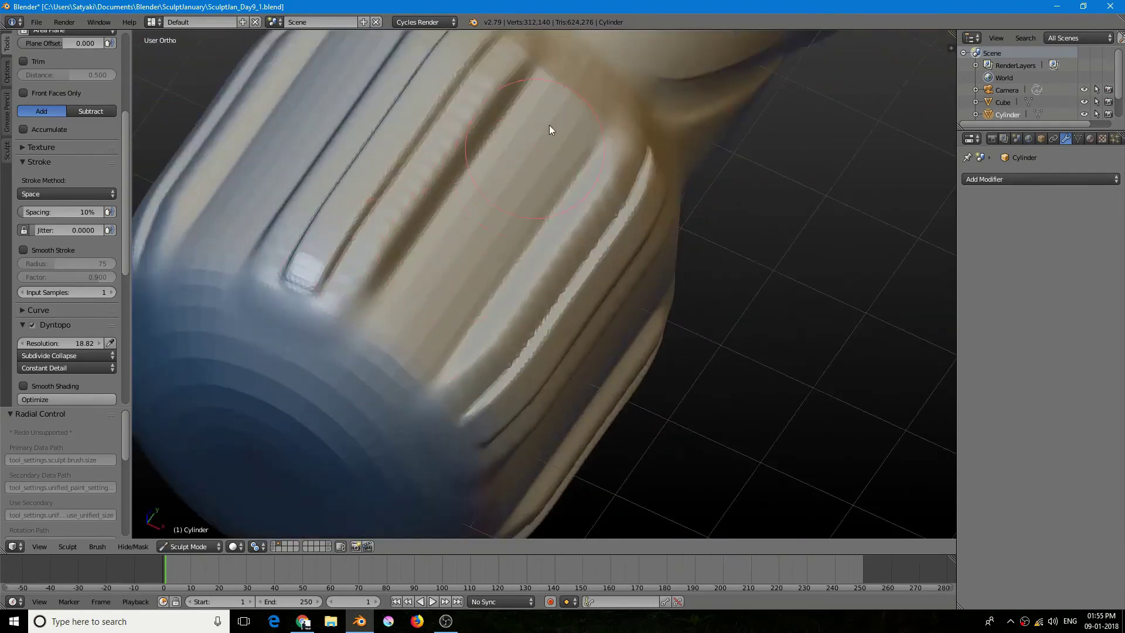
Step: Run a Clay Strips stroke along the raised ridge on the base section to even out its surface
scroll(467, 259, up, 2)
middle_drag(441, 274, 527, 208)
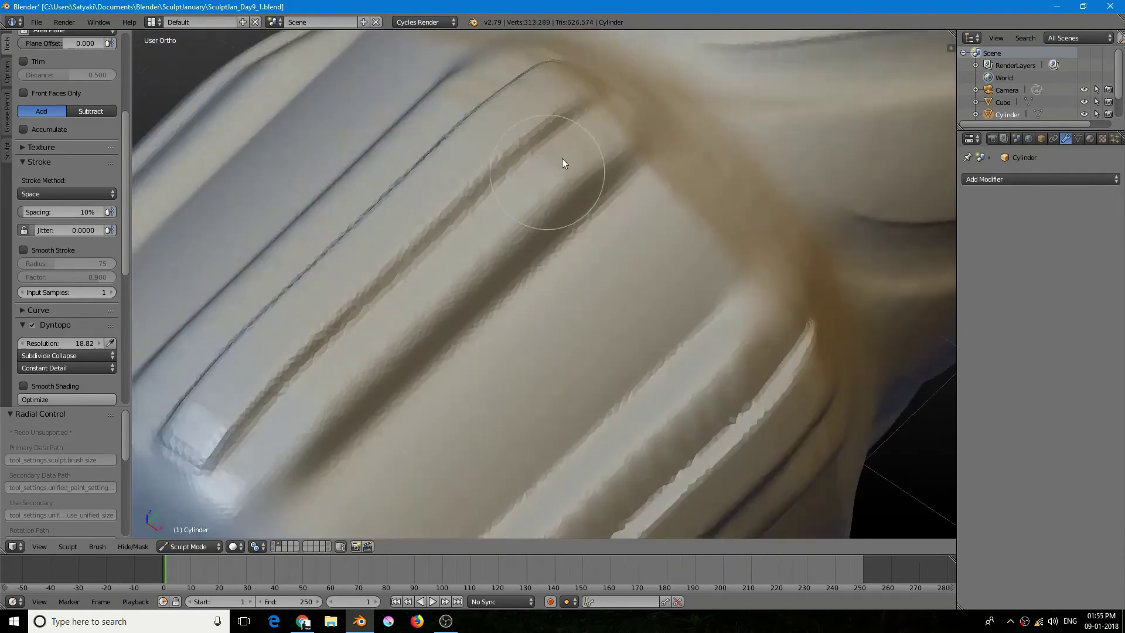
mouse_move(562, 166)
middle_down()
mouse_move(495, 249)
mouse_move(698, 154)
middle_up()
drag(698, 150, 430, 282)
mouse_move(430, 283)
middle_down()
mouse_move(579, 253)
mouse_move(551, 275)
middle_up()
Step: Sample the Dyntopo detail size from the surface of the base section's ridges
drag(126, 222, 133, 276)
click(110, 218)
click(350, 342)
drag(125, 229, 127, 94)
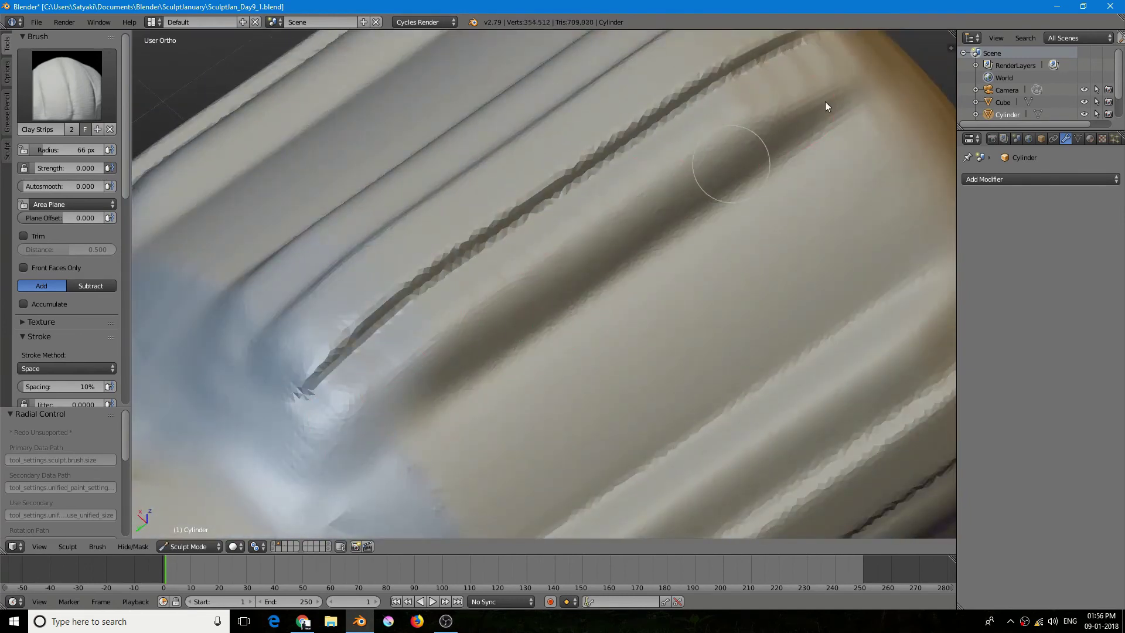
Step: Smooth the jagged narrow groove on the base section along its full length with a 66 px brush
scroll(825, 101, down, 7)
mouse_move(825, 101)
middle_down()
mouse_move(670, 203)
mouse_move(282, 402)
middle_up()
scroll(283, 402, up, 7)
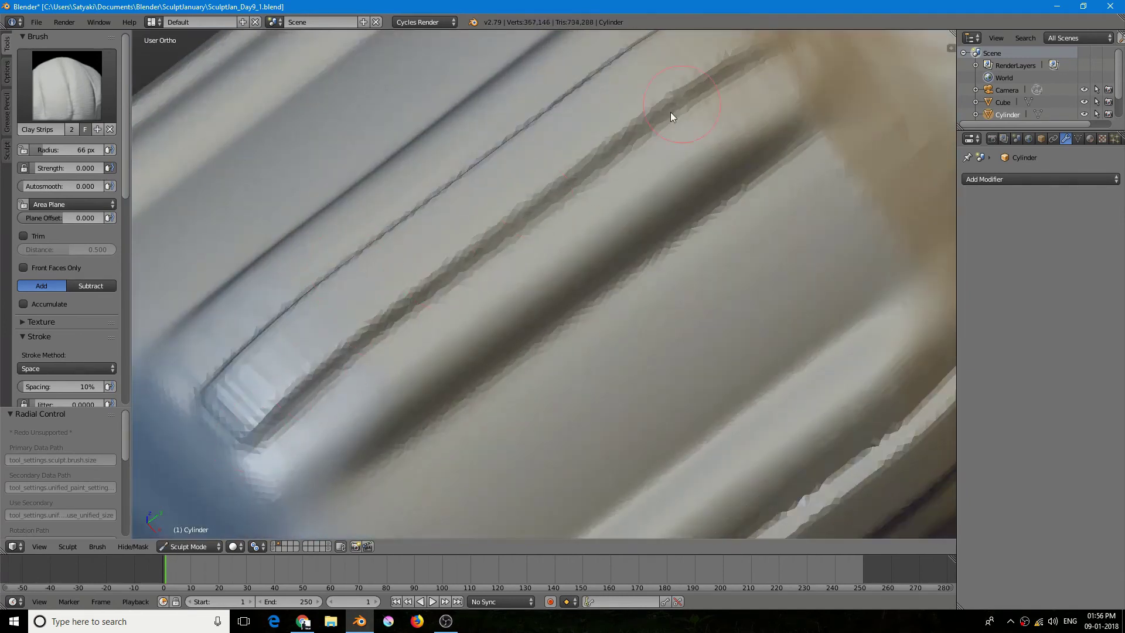
mouse_move(274, 364)
middle_down()
mouse_move(442, 315)
mouse_move(302, 344)
middle_up()
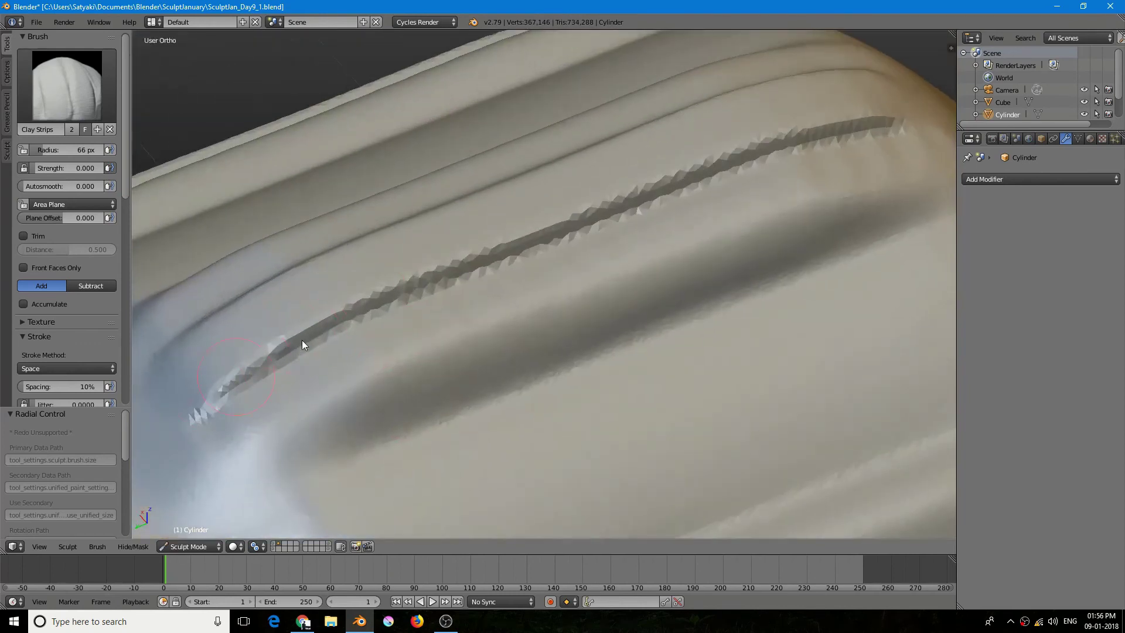
drag(798, 151, 181, 427)
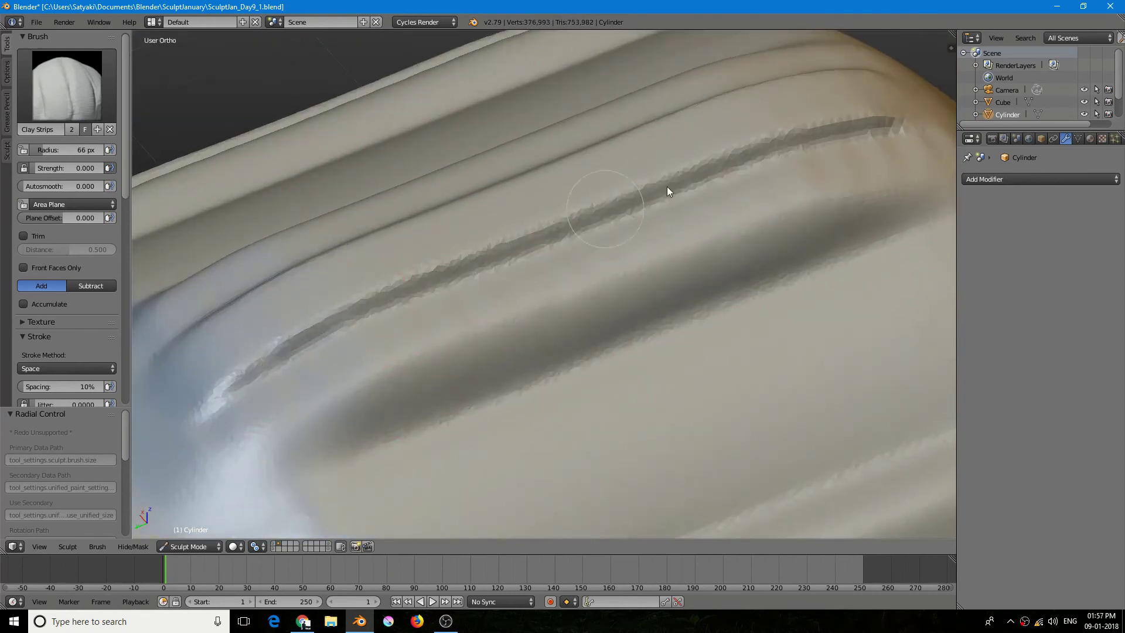
Step: Set the Pinch brush radius to 48 px and apply a four-point paint curve along the ridge edge beside the wide groove
mouse_move(668, 191)
middle_down()
mouse_move(803, 232)
mouse_move(467, 246)
mouse_move(494, 169)
mouse_move(449, 274)
mouse_move(365, 292)
mouse_move(171, 188)
middle_up()
scroll(803, 230, down, 6)
scroll(494, 169, up, 7)
key(f)
click(433, 274)
key(p)
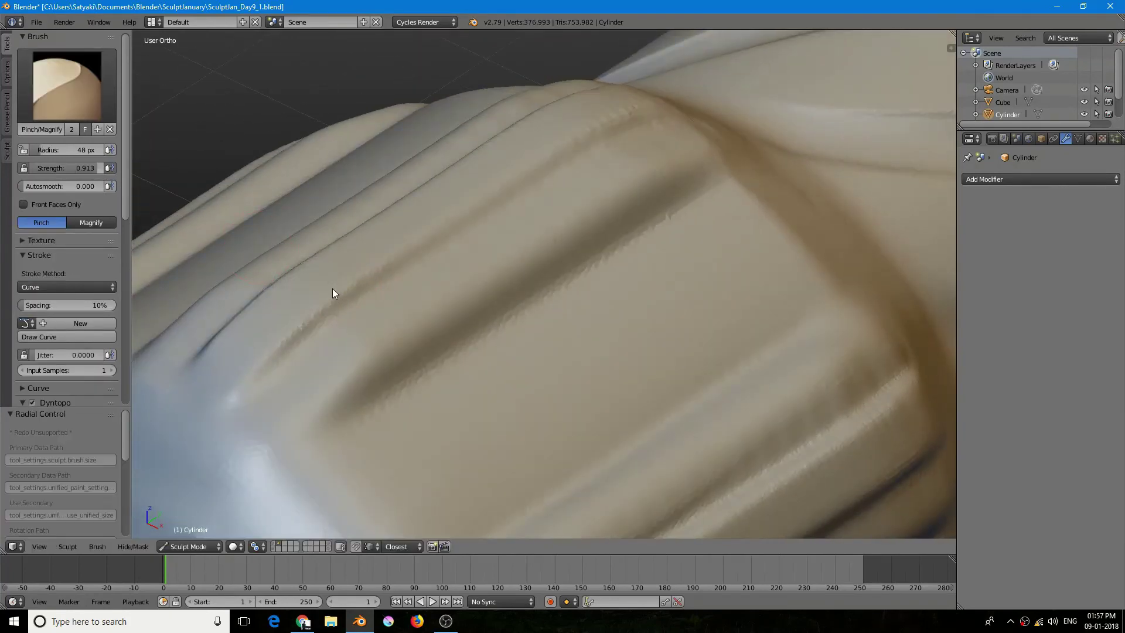
ctrl+drag(386, 351, 408, 337)
ctrl+drag(657, 178, 674, 168)
ctrl+click(715, 161)
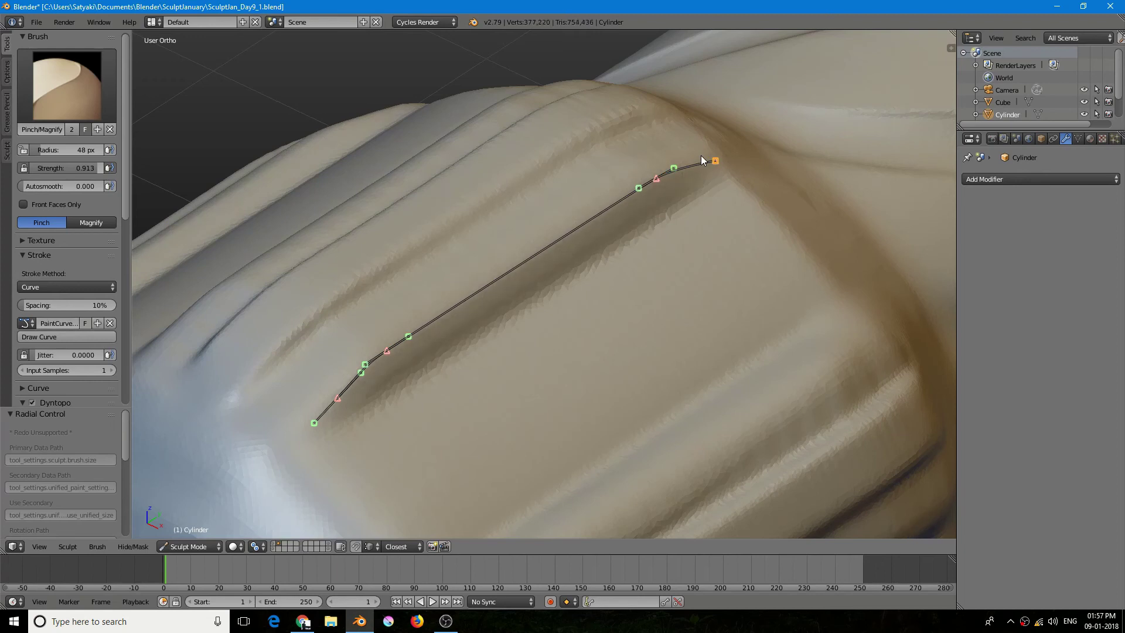
key(Return)
Step: Pinch the same ridge edge again along a new four-point curve from another viewing angle, then clear the curve
mouse_move(234, 302)
middle_down()
mouse_move(556, 270)
mouse_move(662, 310)
middle_up()
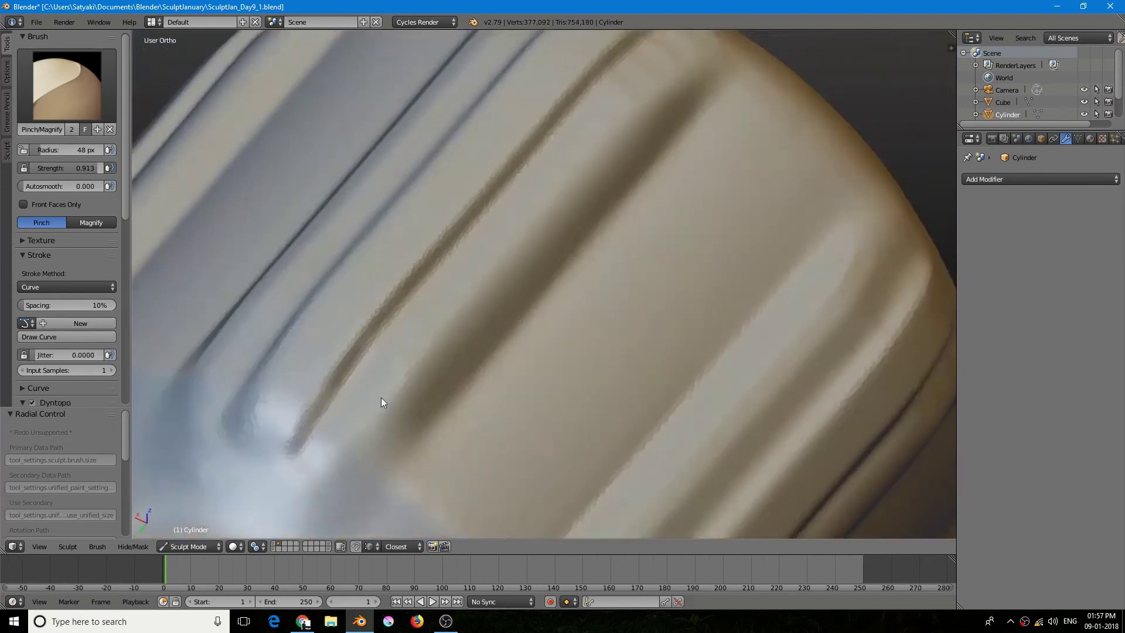
ctrl+drag(375, 444, 397, 402)
ctrl+drag(460, 314, 495, 273)
ctrl+drag(637, 109, 644, 102)
ctrl+click(704, 65)
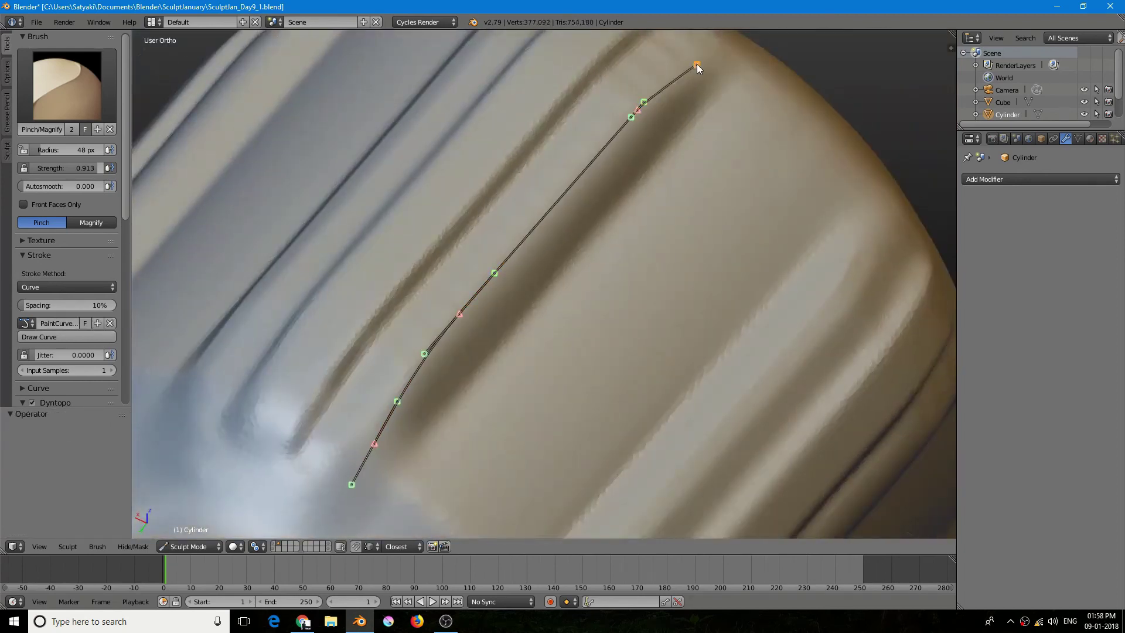
key(Return)
click(110, 323)
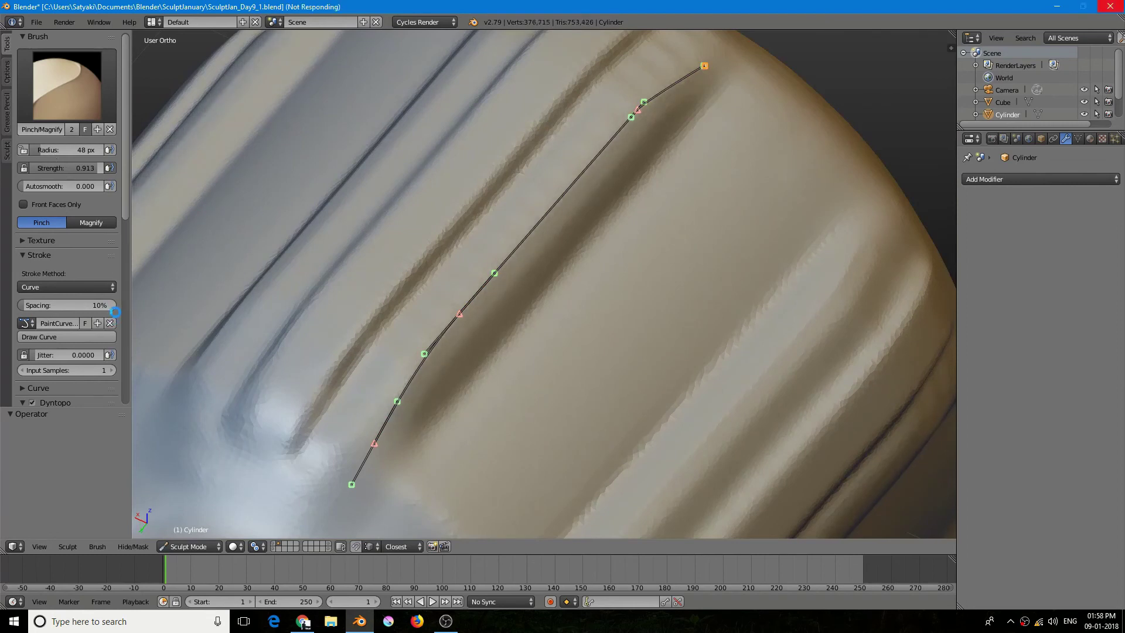
Step: Set Clay Strips to a 63 px radius and smooth the pinched edge of the wide groove
mouse_move(211, 237)
middle_down()
mouse_move(277, 162)
mouse_move(341, 317)
middle_up()
key(3)
scroll(341, 316, up, 2)
key(f)
click(378, 311)
drag(581, 180, 641, 154)
Step: Even out the wide groove's full length with further smoothing strokes from two viewing angles
scroll(462, 261, down, 3)
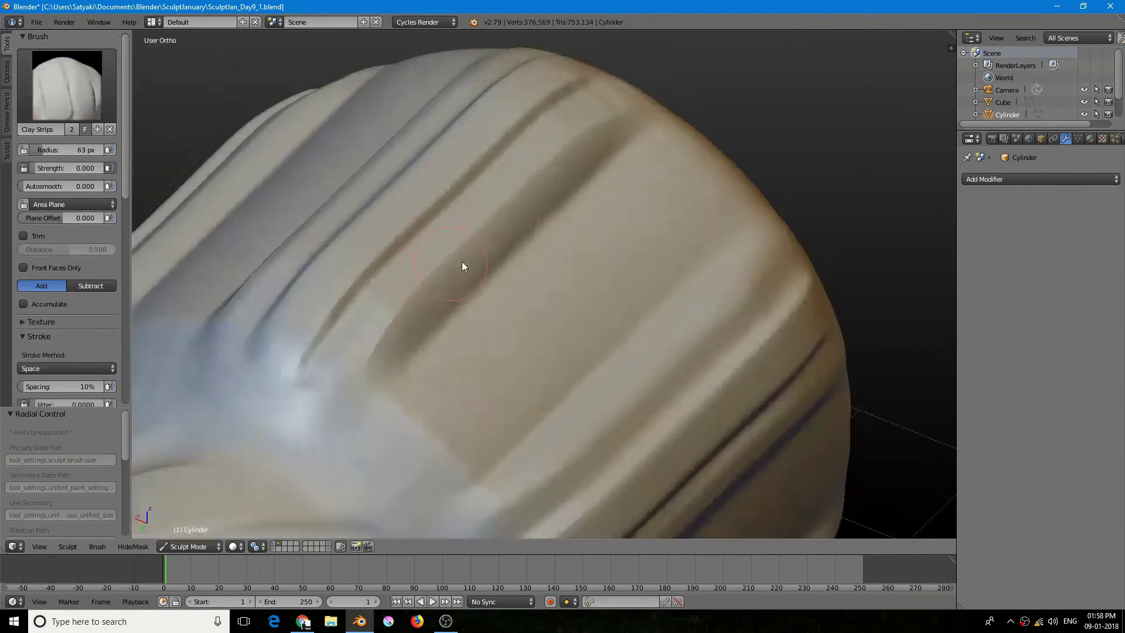
middle_drag(462, 262, 536, 331)
scroll(536, 331, up, 3)
drag(548, 331, 703, 154)
middle_drag(562, 281, 422, 317)
drag(375, 328, 793, 98)
middle_drag(359, 346, 424, 373)
key(p)
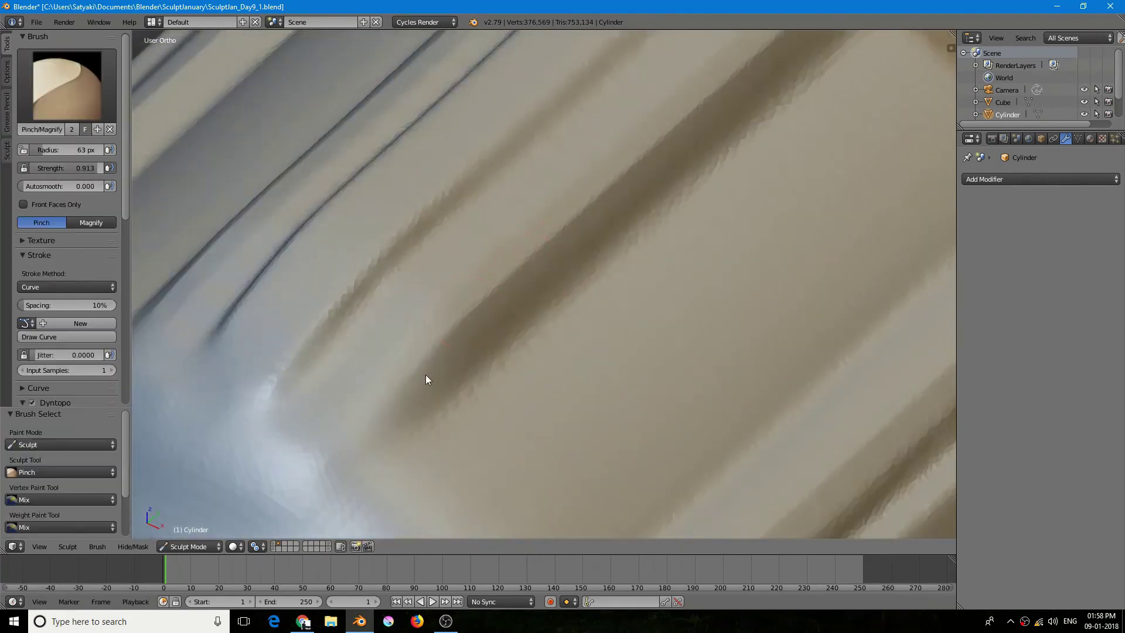
key(f)
click(399, 399)
ctrl+drag(348, 470, 366, 434)
ctrl+click(431, 353)
key(ctrl+z)
key(ctrl+z)
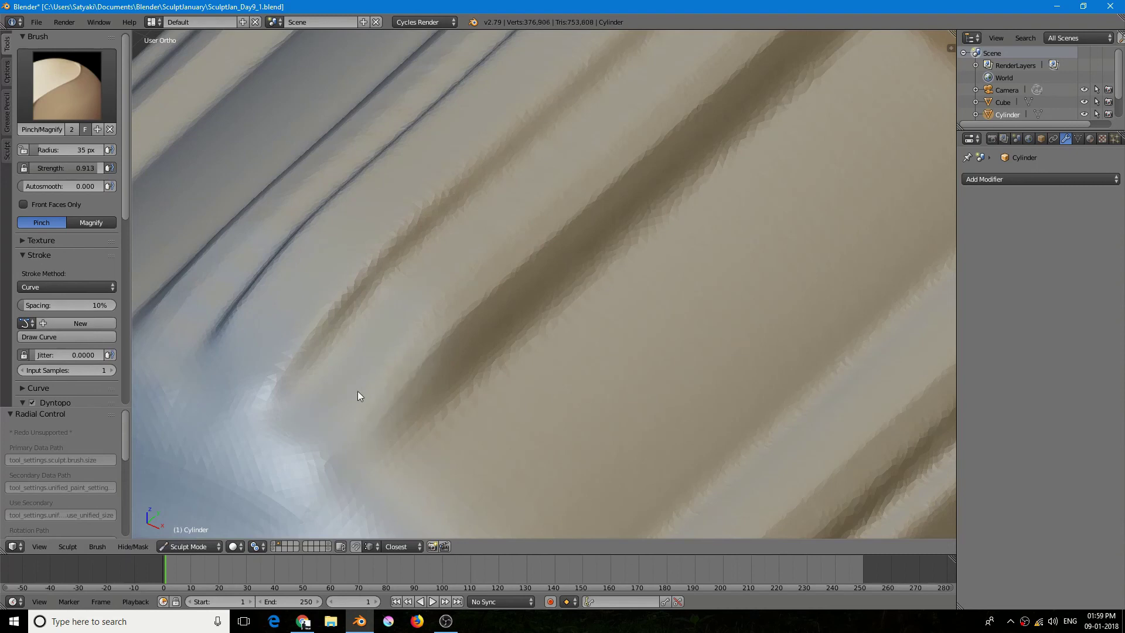
Step: Configure the Crease brush with a 30 px radius, 0.343 strength and the Curve stroke method
key(3)
scroll(430, 346, down, 4)
mouse_move(431, 345)
middle_down()
mouse_move(318, 290)
mouse_move(396, 292)
middle_up()
scroll(399, 291, up, 3)
key(f)
click(362, 290)
scroll(317, 282, up, 1)
key(shift+c)
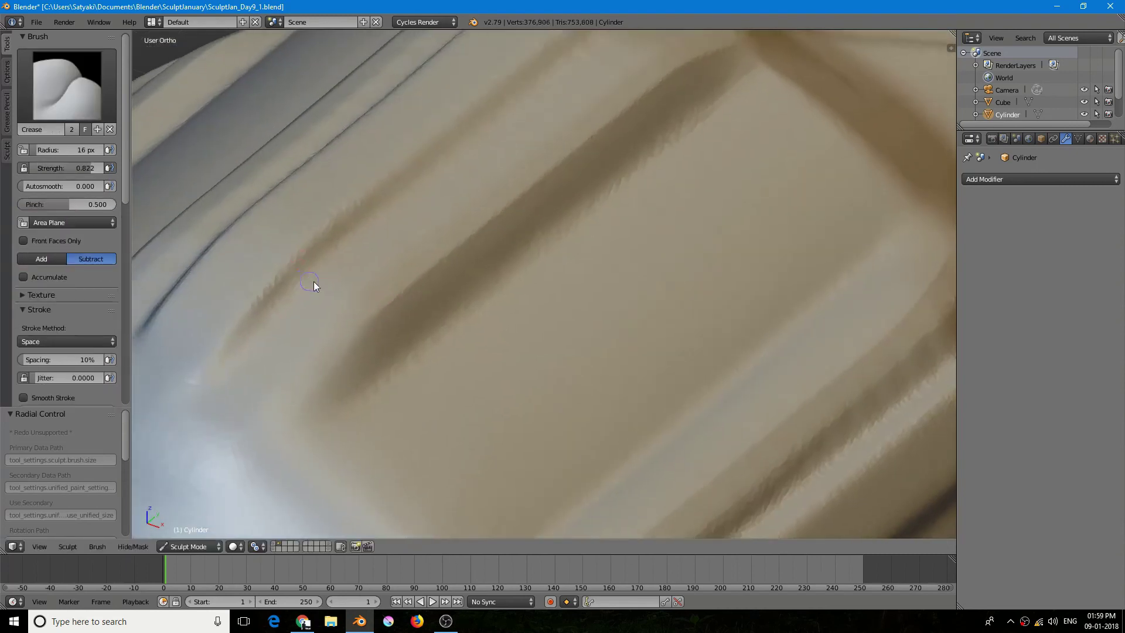
key(shift+f)
click(380, 341)
mouse_move(388, 351)
middle_down()
mouse_move(368, 315)
mouse_move(316, 361)
middle_up()
click(67, 341)
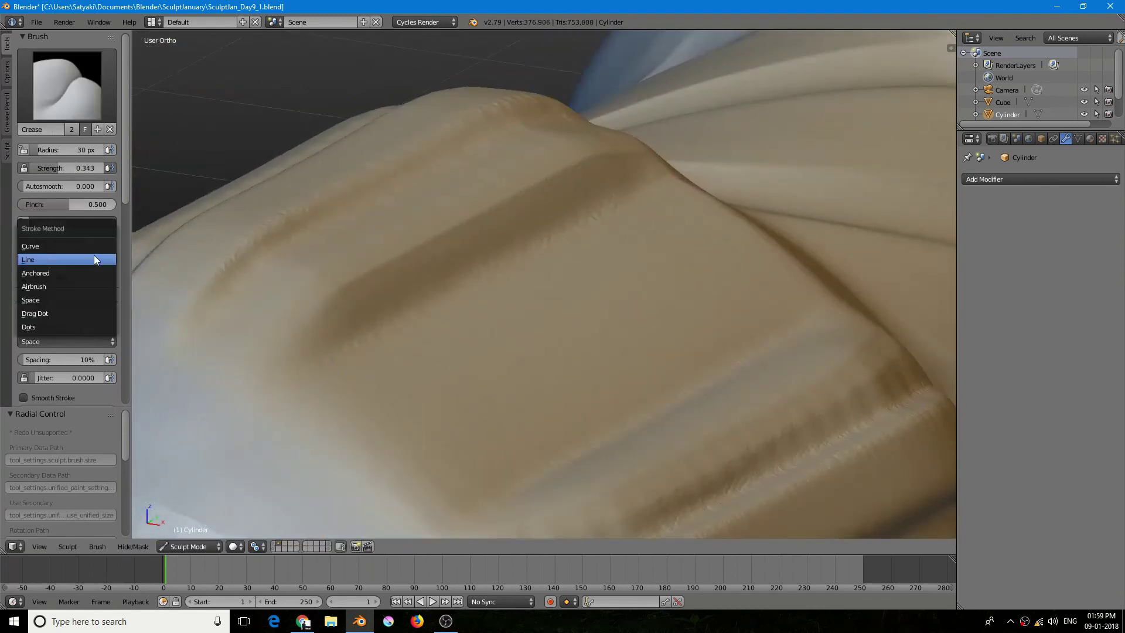
click(93, 258)
Step: Crease the outer edge of the wide groove along a two-point paint curve, then clear the curve
ctrl+right_drag(311, 368, 352, 337)
ctrl+right_click(652, 180)
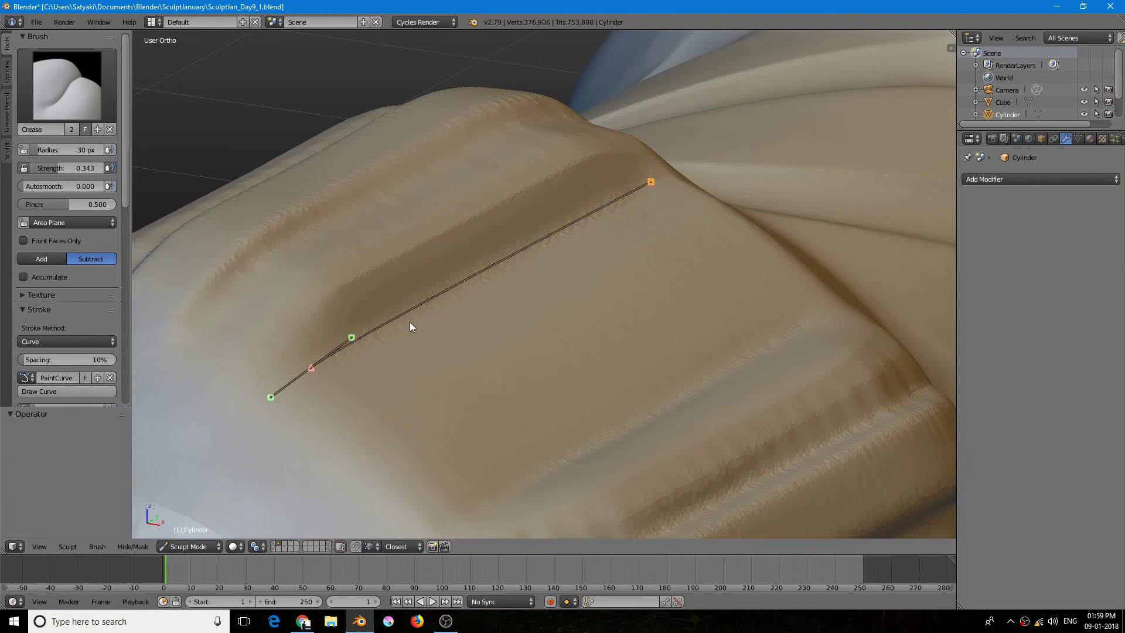
key(Return)
click(110, 378)
Step: Set Clay Strips to a 56 px radius and smooth the creased edge of the wide groove
middle_drag(393, 313, 382, 375)
scroll(382, 375, up, 1)
key(3)
key(f)
click(382, 386)
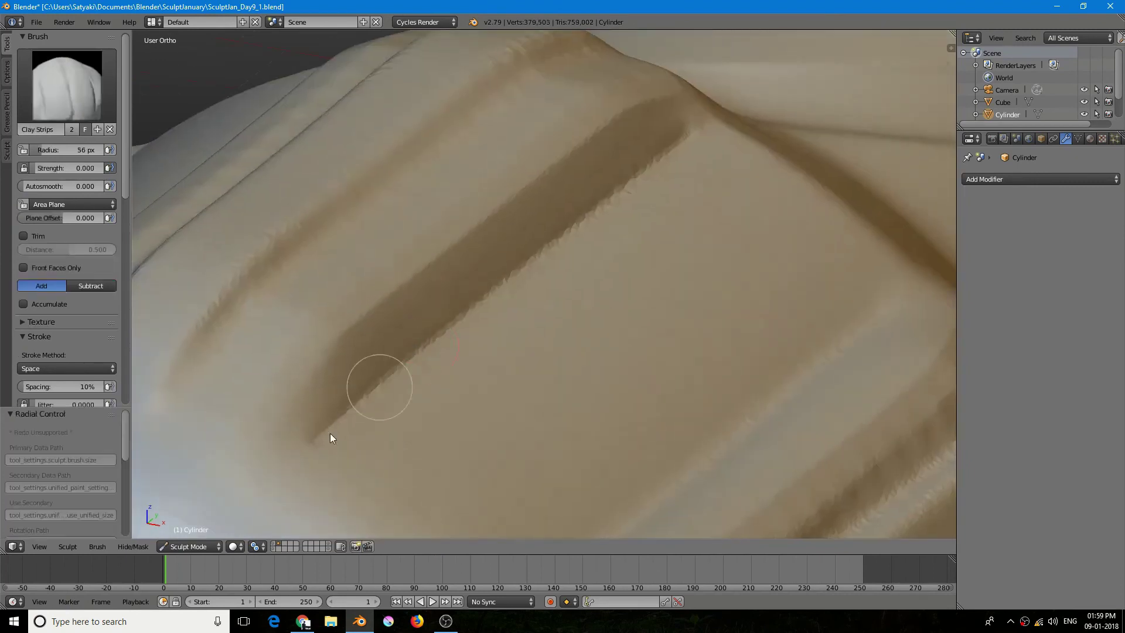
mouse_move(285, 463)
middle_down()
mouse_move(506, 386)
mouse_move(498, 265)
mouse_move(391, 373)
middle_up()
Step: Crease the wide groove's outer edge again with a 56 px radius along a four-point paint curve spanning its length
key(shift+c)
ctrl+drag(353, 402, 423, 352)
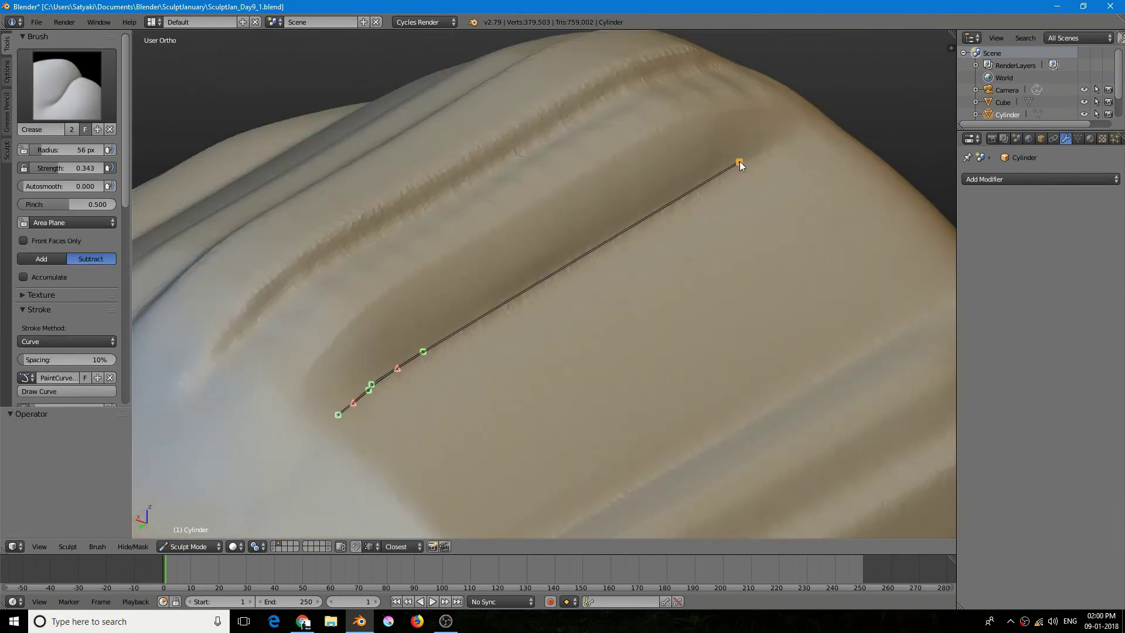
ctrl+drag(739, 162, 749, 158)
ctrl+click(789, 138)
key(Return)
Step: Switch back to Clay Strips and soften the newly creased edge of the wide groove
key(c)
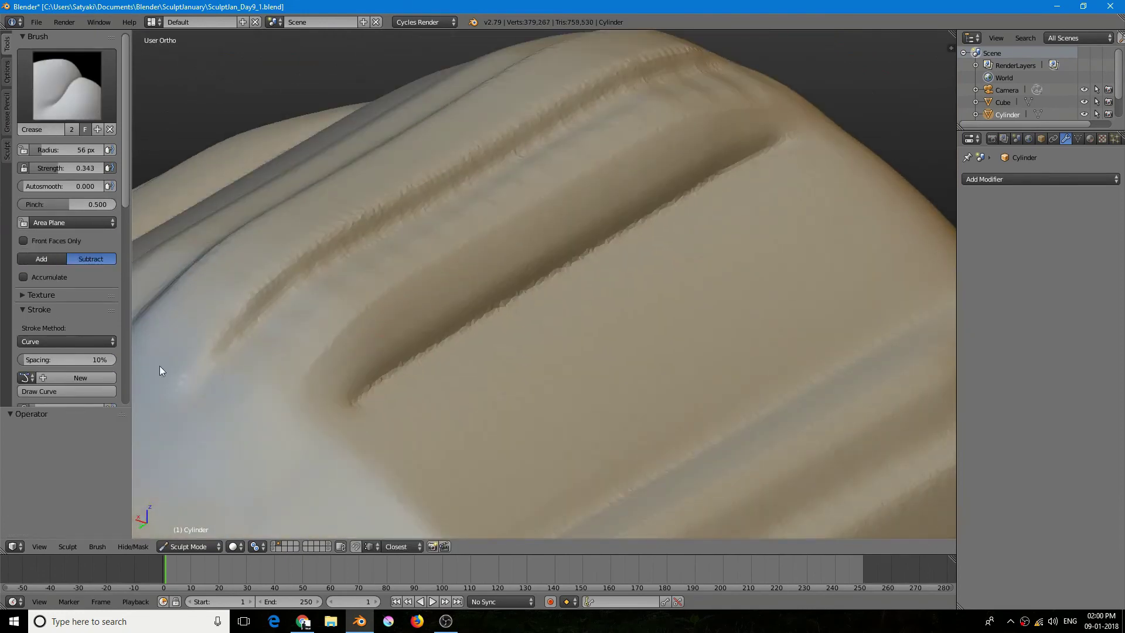
mouse_move(512, 295)
mouse_down()
mouse_move(359, 349)
mouse_move(701, 165)
mouse_move(403, 329)
mouse_move(624, 248)
mouse_up()
scroll(625, 248, down, 3)
mouse_move(625, 248)
middle_down()
mouse_move(276, 361)
mouse_move(421, 253)
mouse_move(370, 323)
middle_up()
scroll(421, 253, up, 3)
Step: Set the radius to 15 px, pinch the central vertical groove along a straight curve in top view, and clear the curve
key(f)
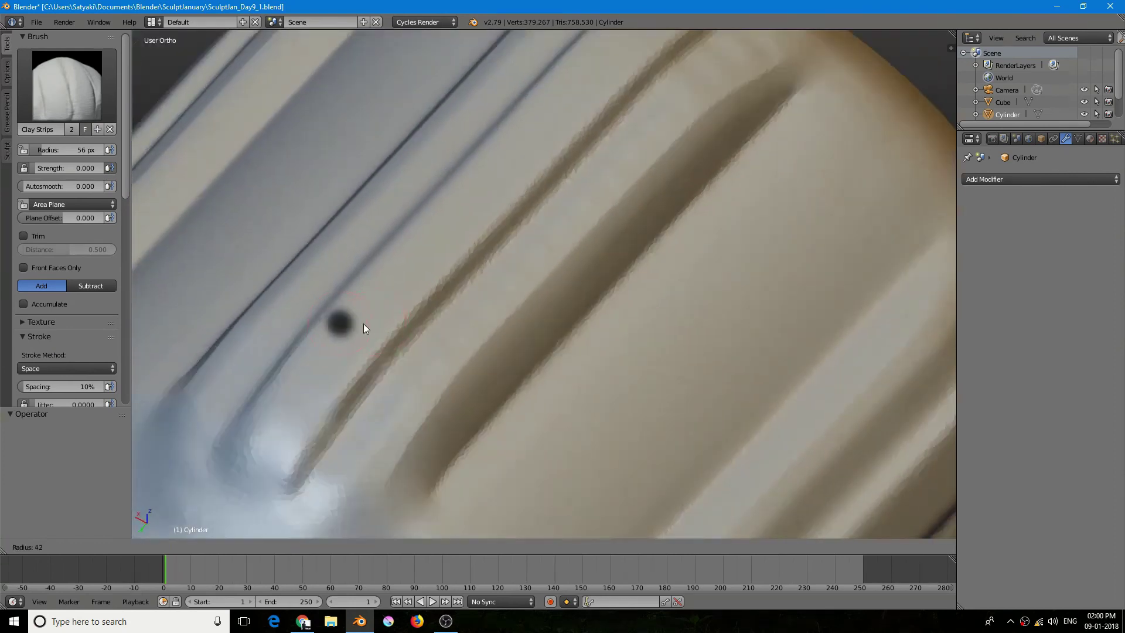
click(360, 324)
key(KP_7)
scroll(399, 329, up, 3)
key(p)
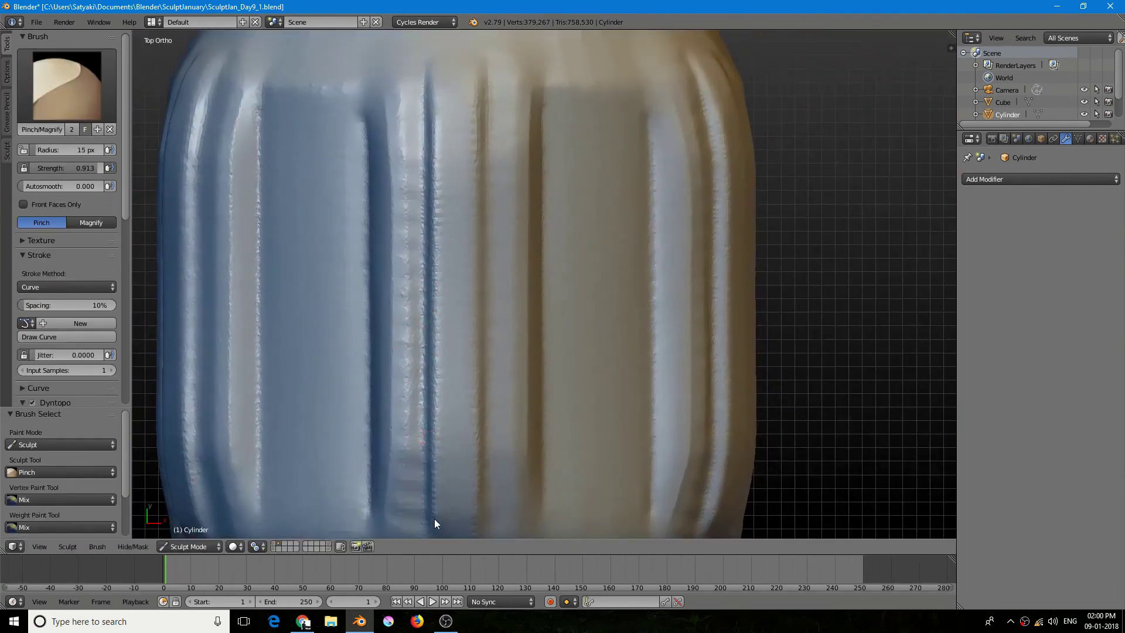
ctrl+right_click(433, 89)
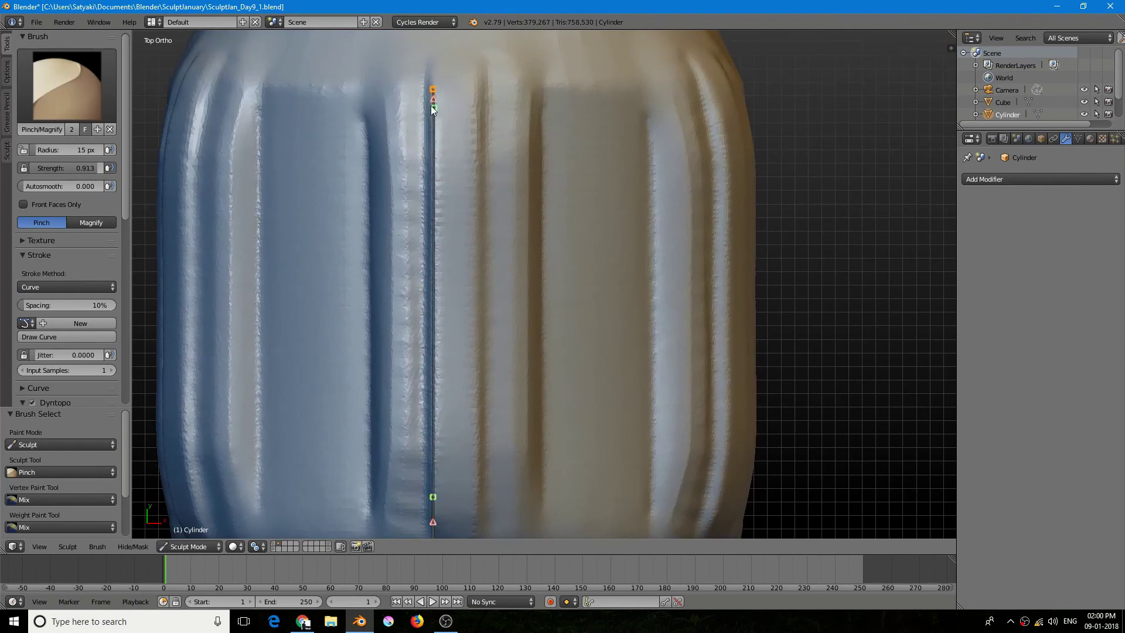
key(Return)
key(Return)
click(110, 324)
ctrl+drag(476, 526, 476, 493)
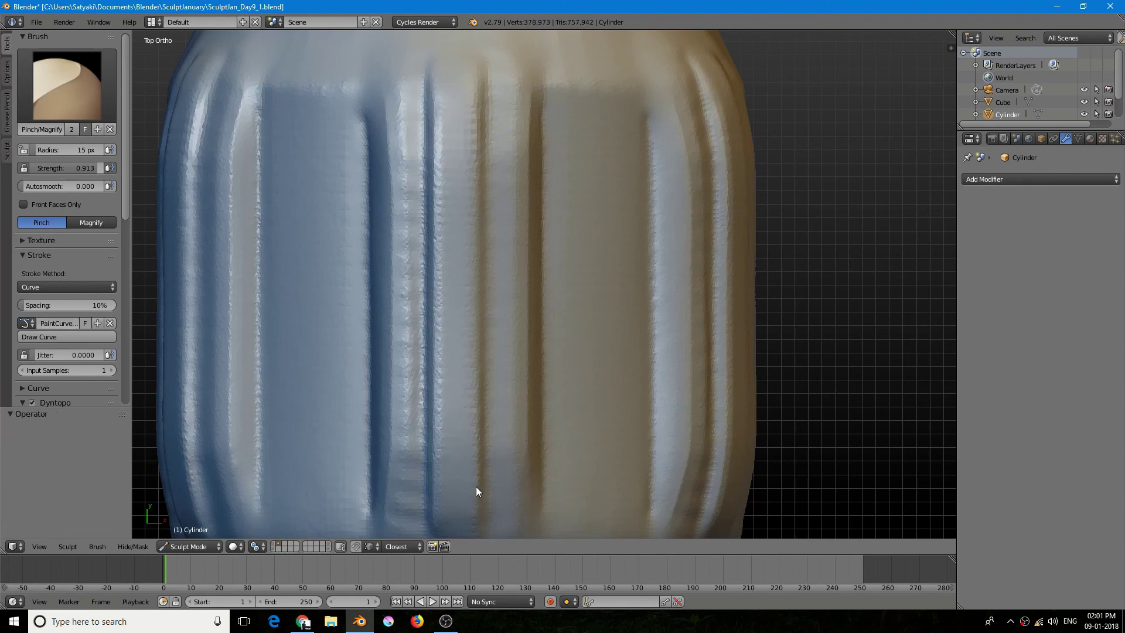
ctrl+right_click(478, 342)
ctrl+right_click(476, 96)
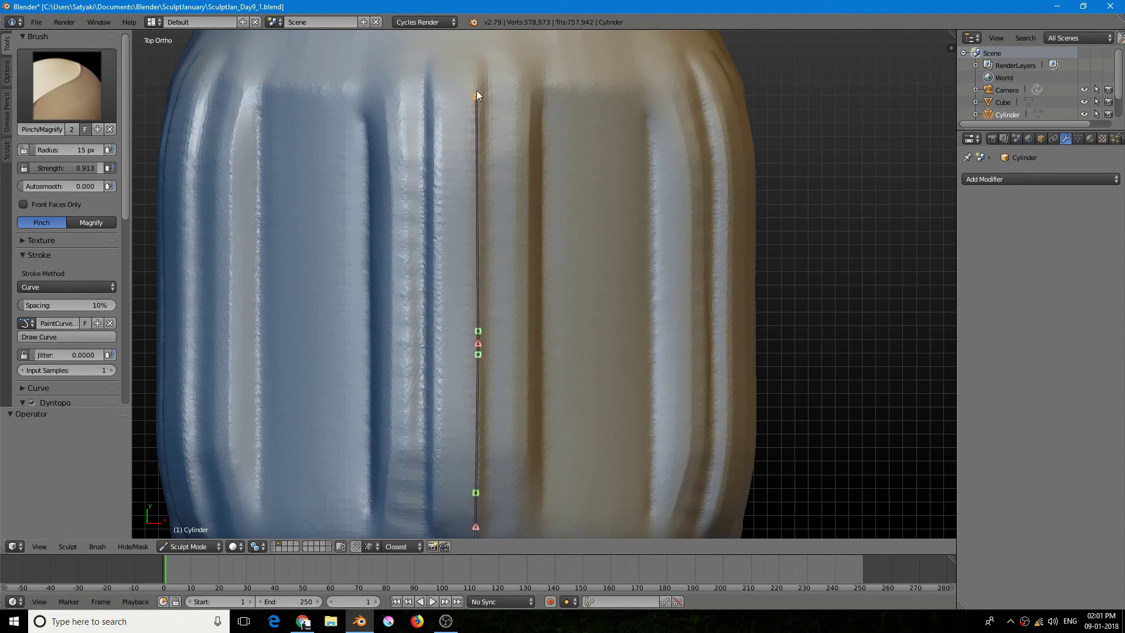
key(ctrl+z)
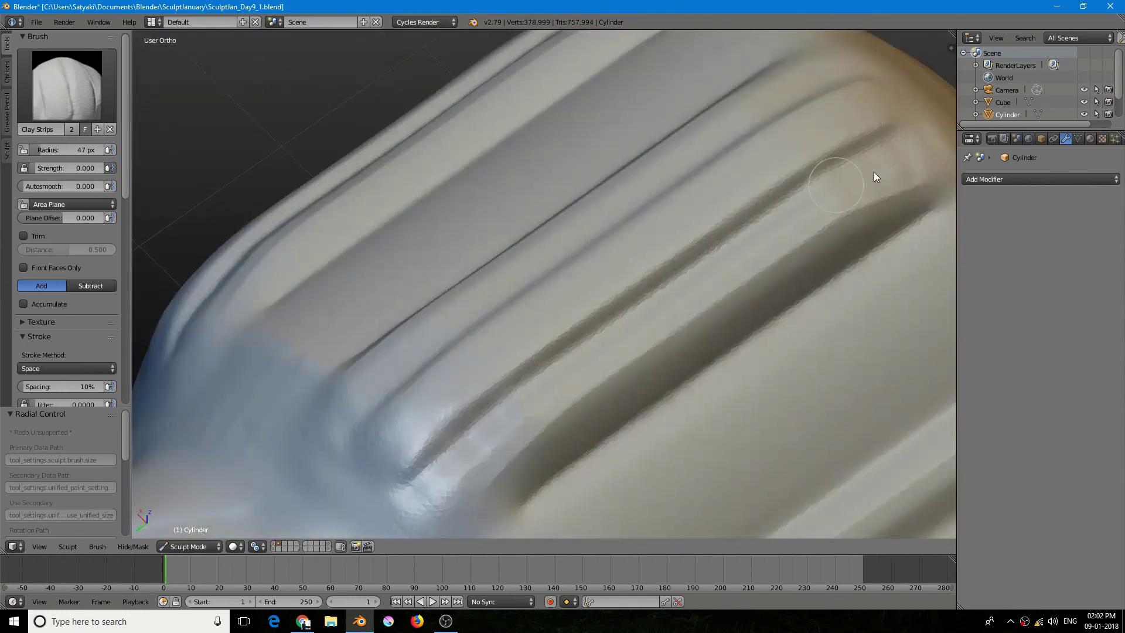
Step: Set the Clay Strips radius to 61 px and smooth the ridge and groove ends near the base section's rim
shift+middle_drag(755, 223, 674, 204)
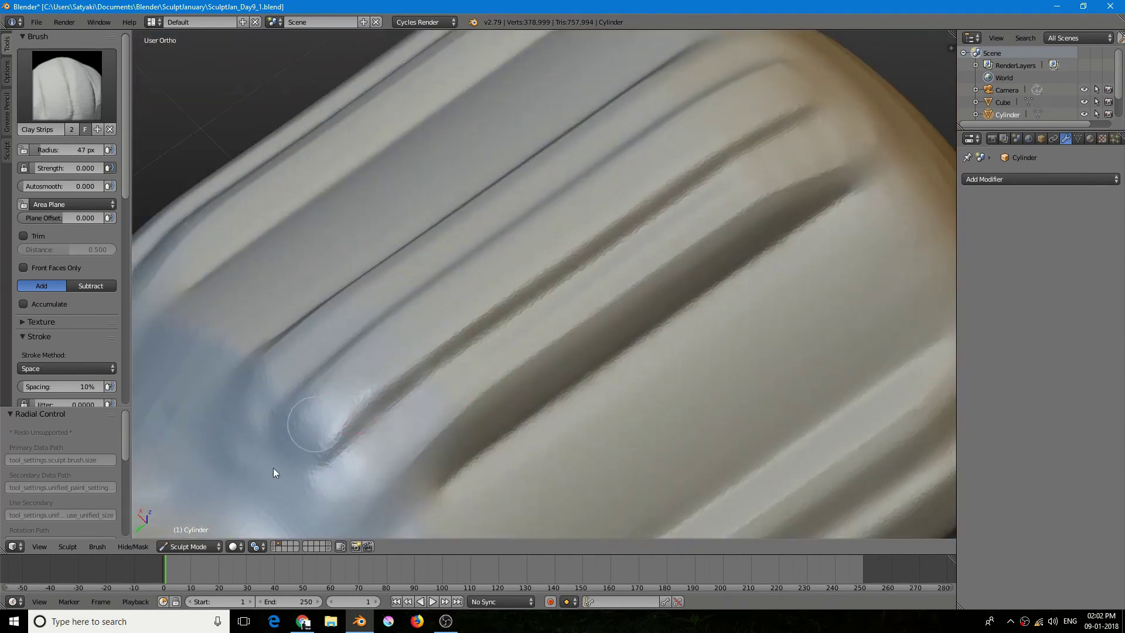
scroll(413, 322, down, 1)
middle_drag(413, 322, 497, 403)
scroll(497, 403, up, 2)
key(f)
click(490, 389)
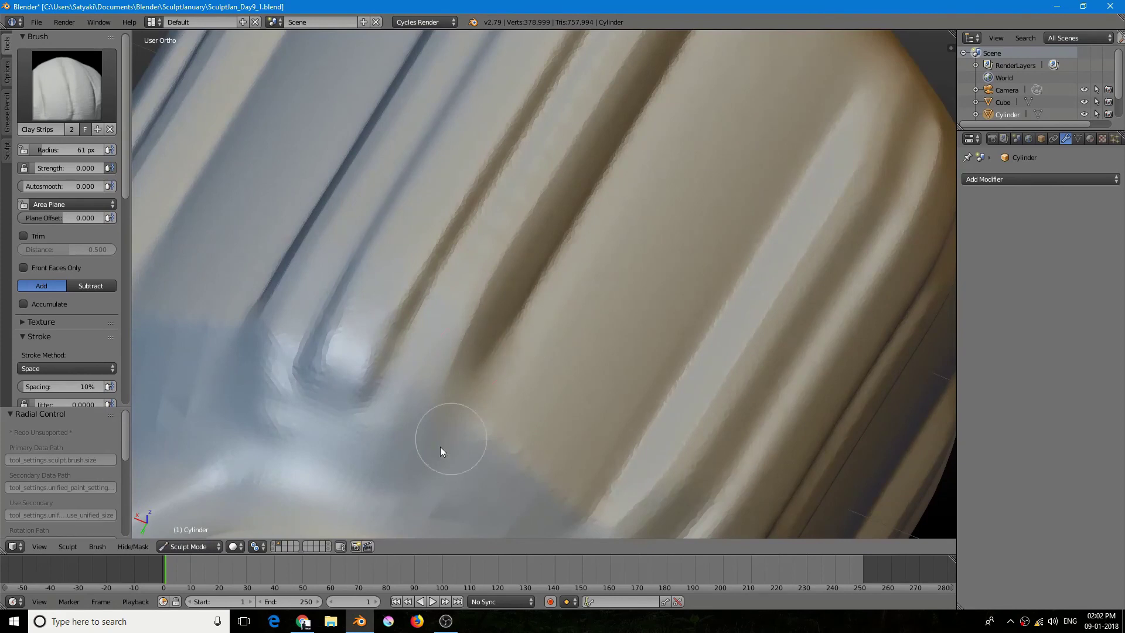
middle_drag(441, 447, 534, 406)
mouse_move(498, 454)
mouse_down()
mouse_move(498, 364)
mouse_move(509, 431)
mouse_up()
Step: Bring the whole handle into view and switch out of Sculpt Mode
scroll(508, 431, down, 5)
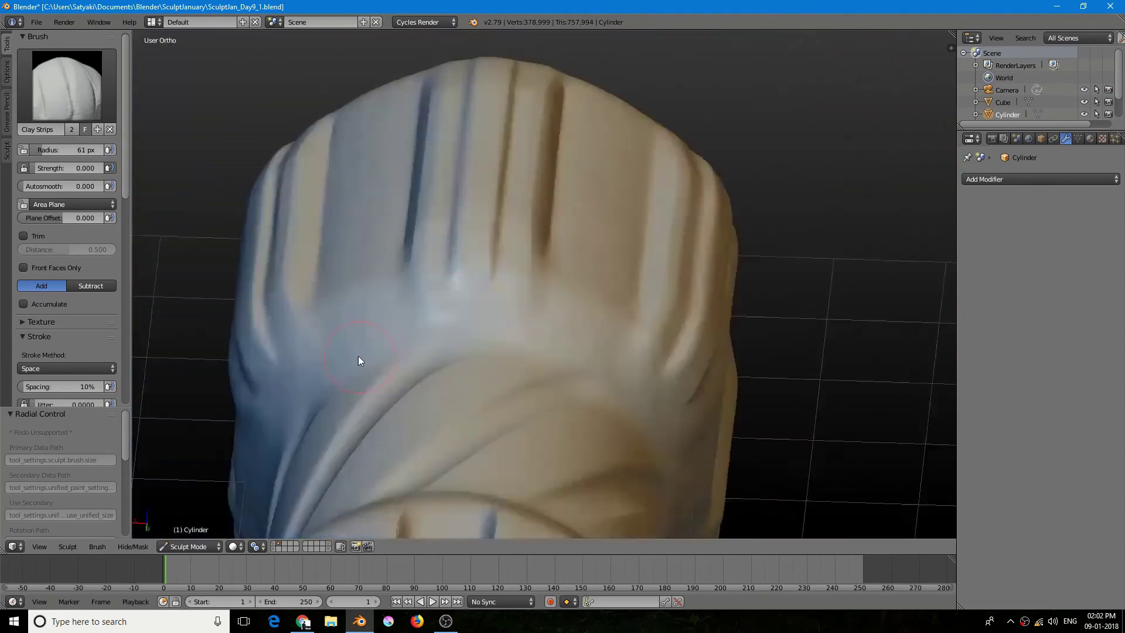
mouse_move(359, 359)
middle_down()
mouse_move(542, 397)
mouse_move(395, 438)
mouse_move(585, 302)
mouse_move(523, 194)
middle_up()
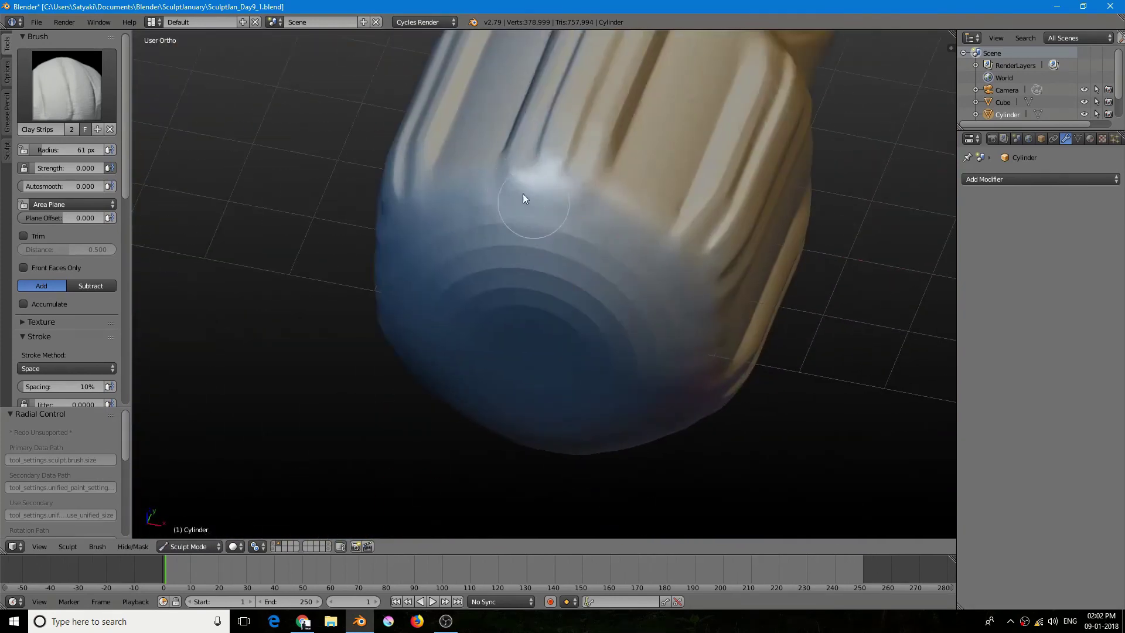
scroll(393, 374, down, 5)
middle_drag(392, 374, 403, 327)
key(Tab)
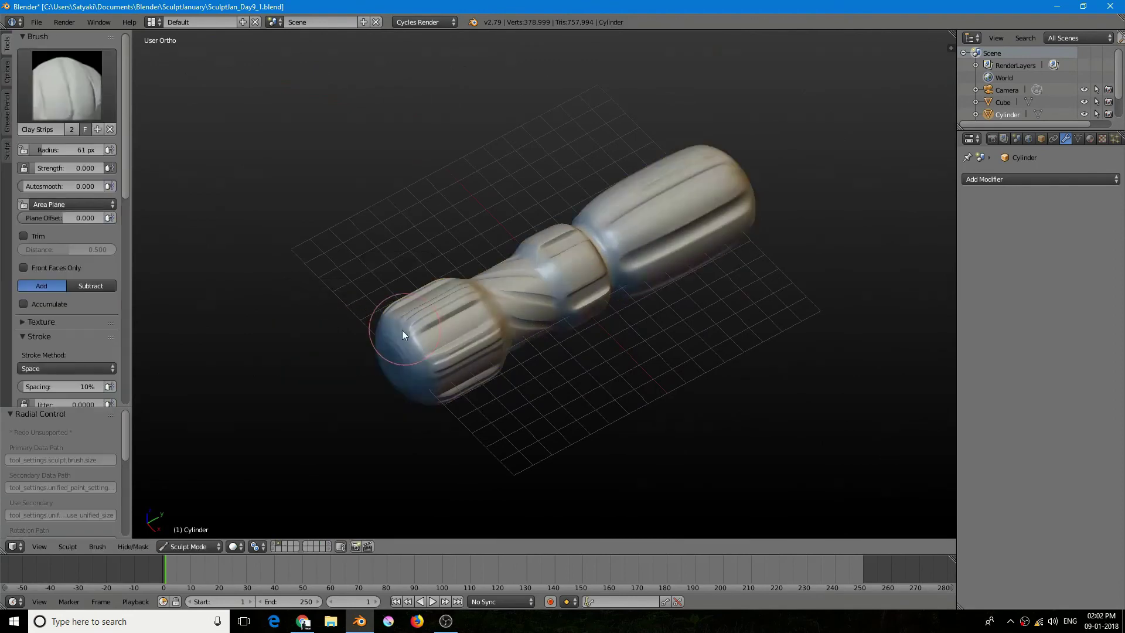